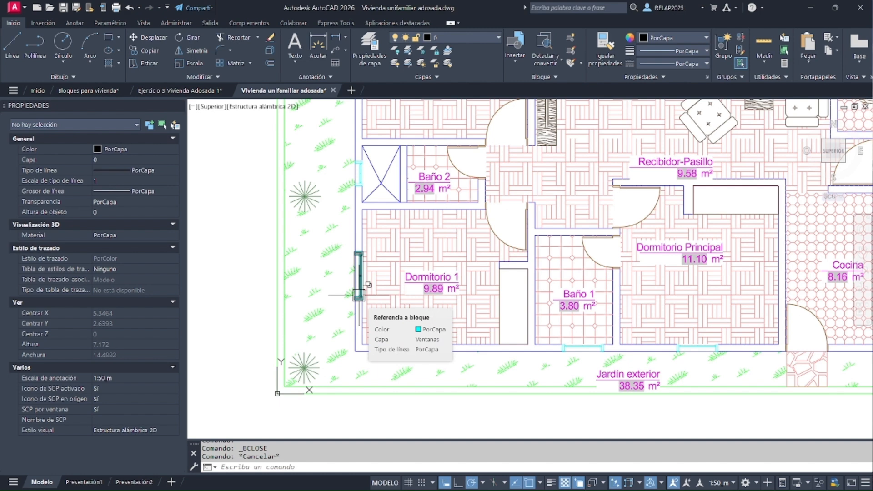
Redo the last undone action and slide Dormitorio 1's window block along its side wall, finally to a Y position of about 2.44
scroll(359, 294, "up", 6)
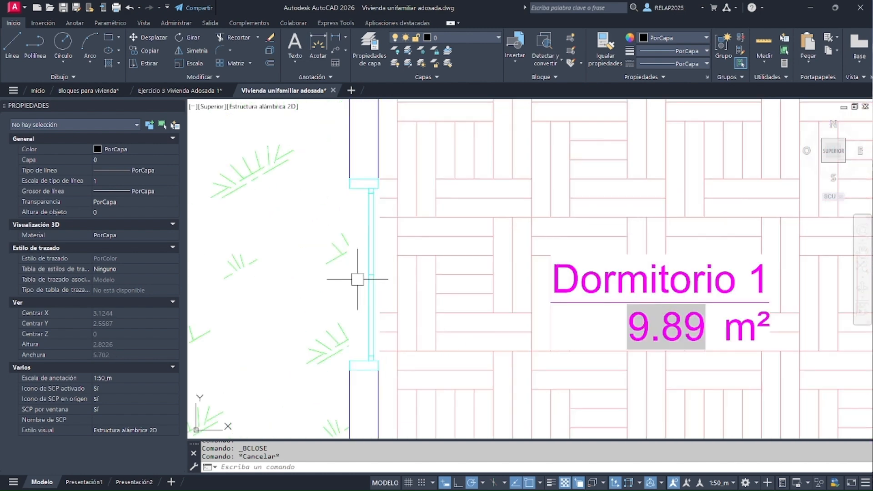
key("ctrl+y")
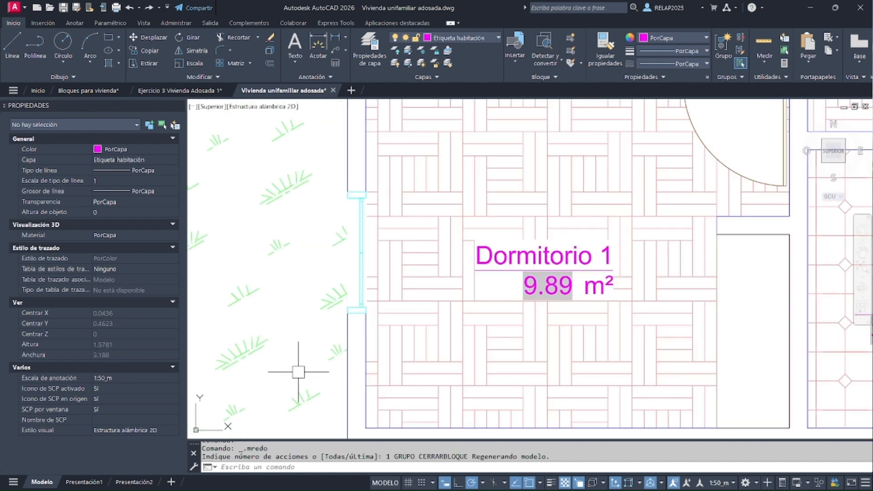
left_click(359, 202)
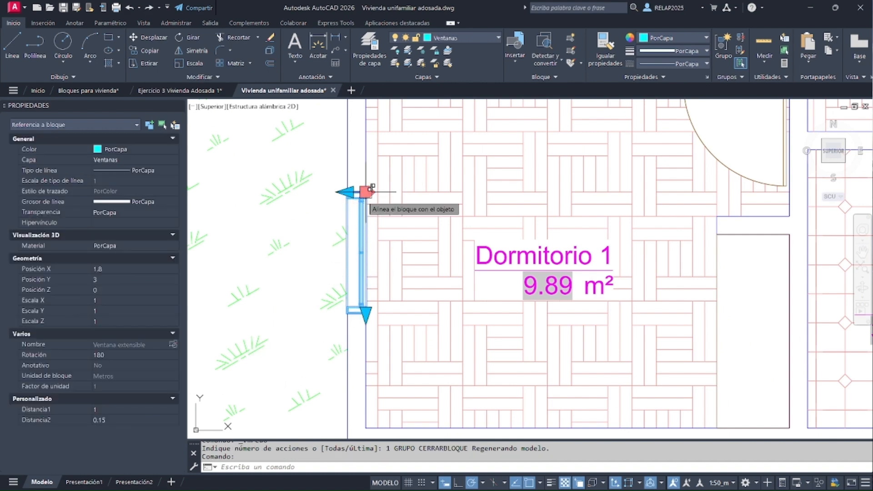
left_click(367, 191)
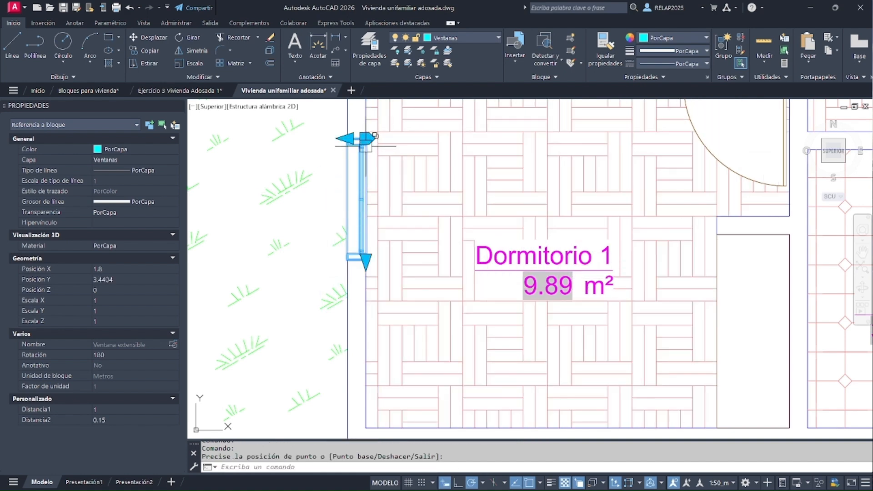
left_click(366, 138)
left_click(360, 253)
left_click(357, 260)
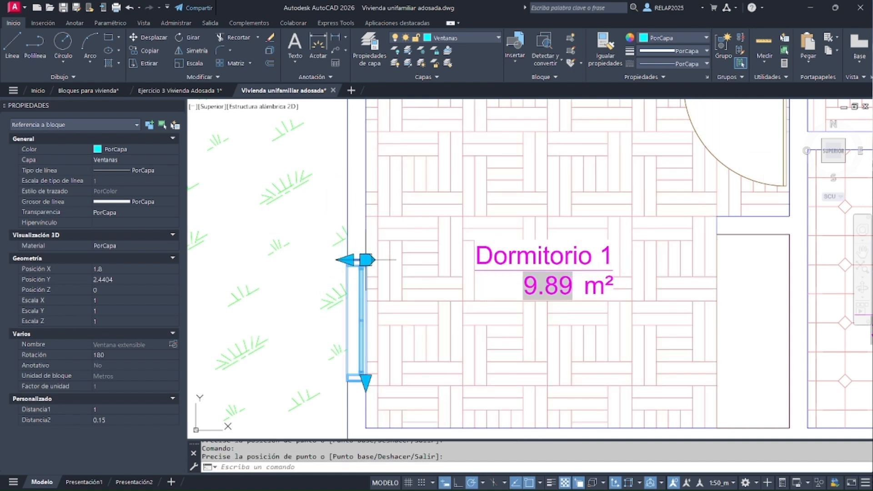
key("Escape")
Move the window block from the side wall onto Dormitorio 1's wall facing Jardín exterior, aligned at about X 2.77, Y 1.05
scroll(368, 408, "up", 2)
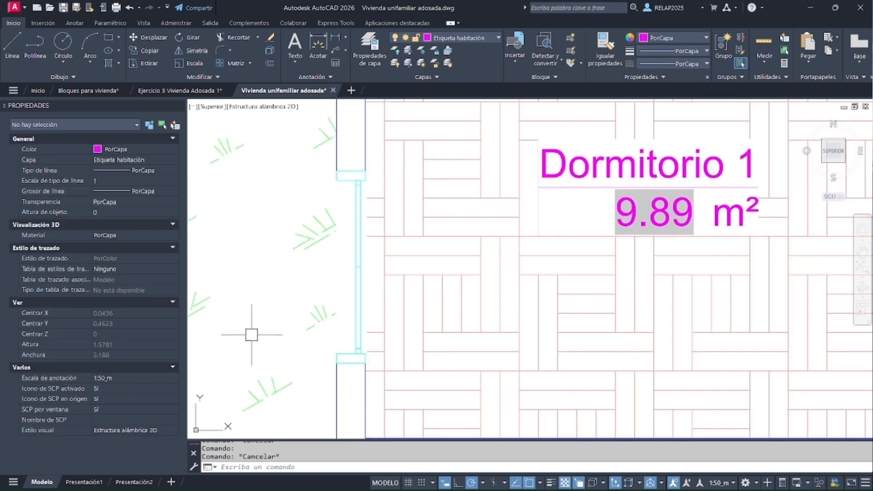
left_click(357, 291)
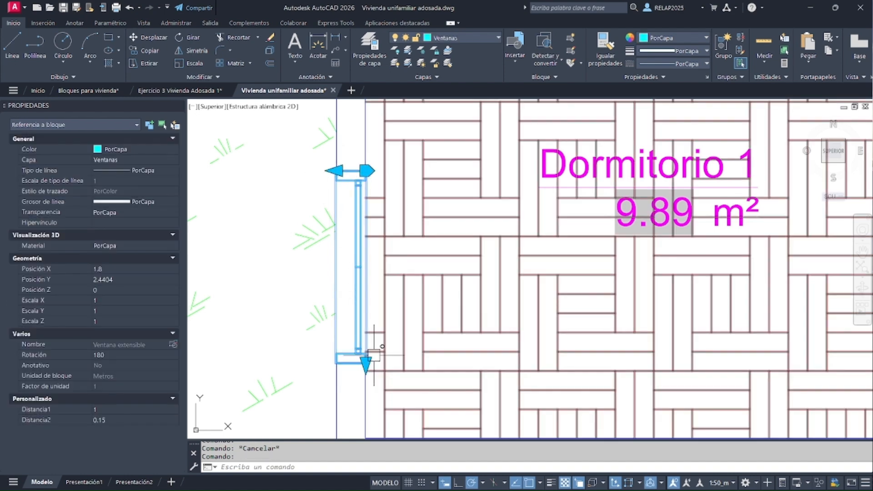
left_click(366, 170)
scroll(361, 171, "down", 4)
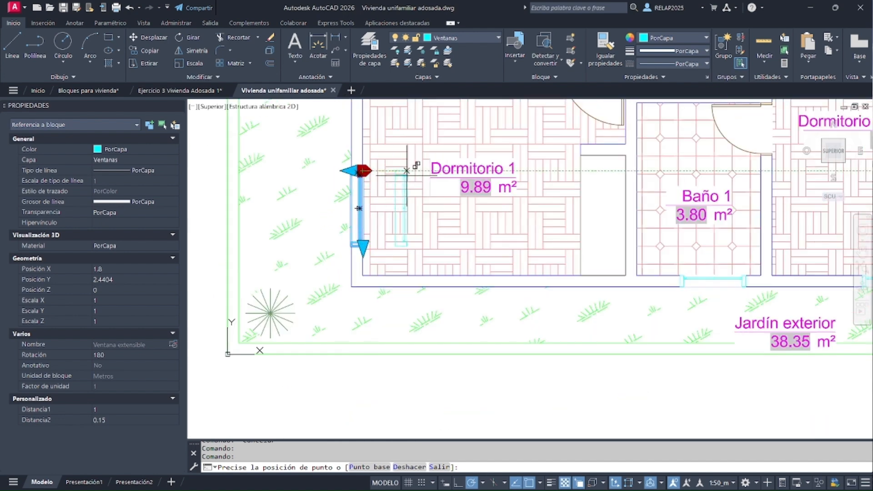
scroll(420, 229, "up", 2)
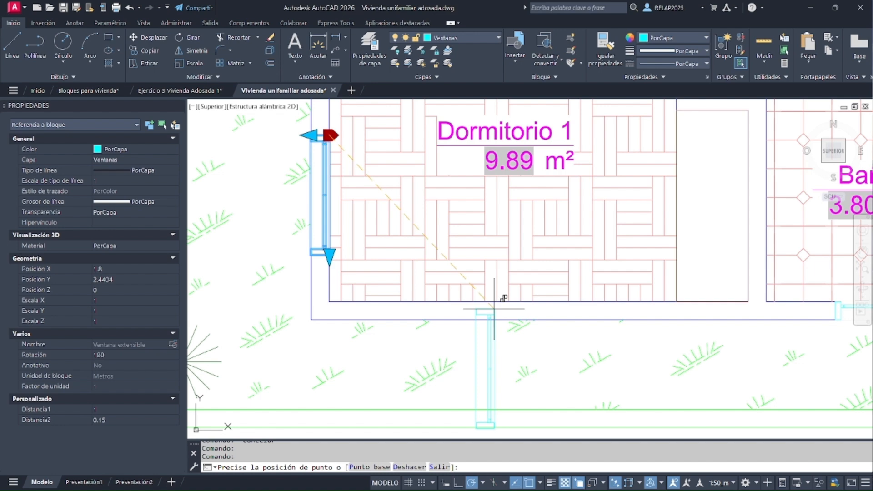
left_click(446, 302)
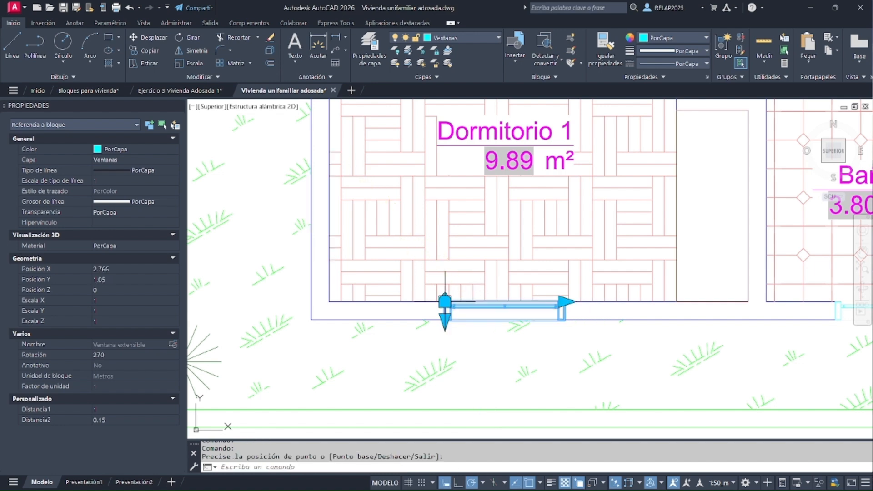
scroll(569, 318, "up", 3)
key("Escape")
Stretch the dynamic window block's width to 0.5 and back out to about 0.76
left_click(552, 306)
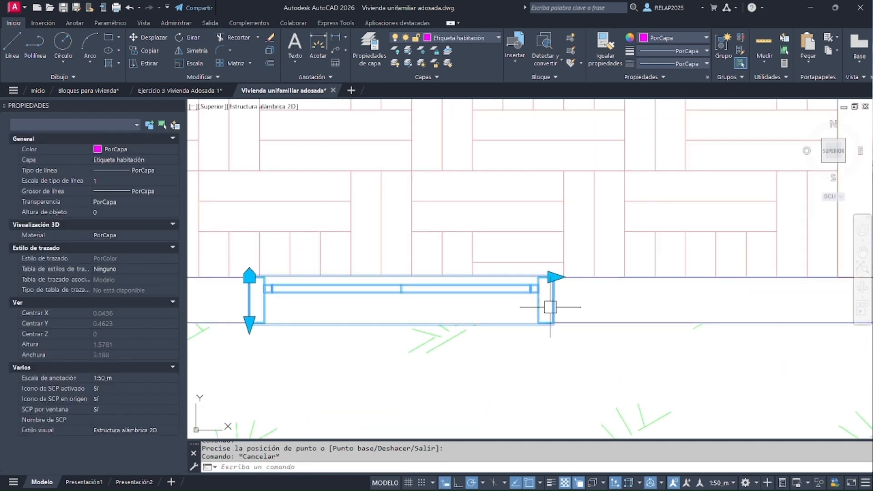
left_click(554, 277)
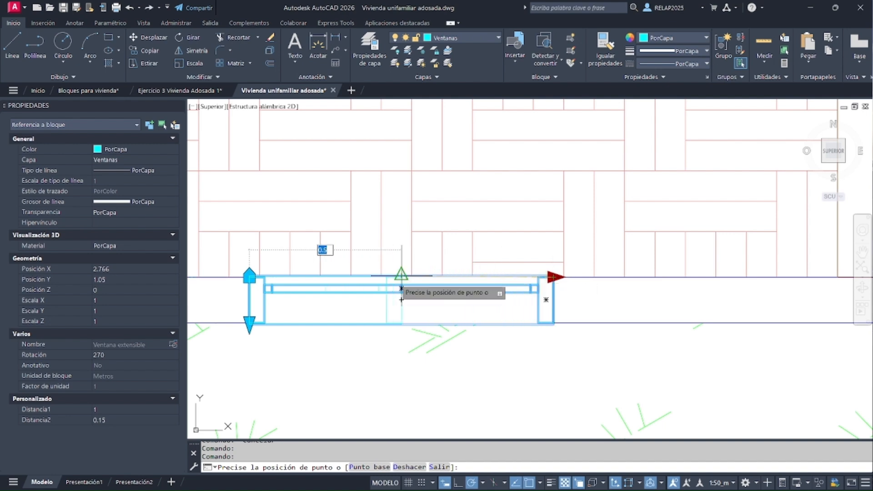
left_click(401, 276)
left_click(401, 277)
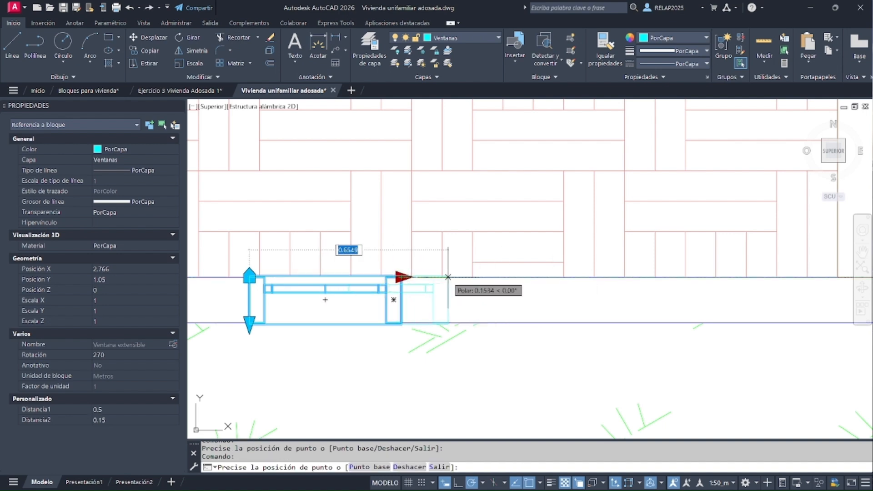
left_click(480, 277)
scroll(291, 285, "down", 2)
Stretch the exterior wall line beneath Dormitorio 1 outward into the garden to thicken the wall
left_click(453, 307)
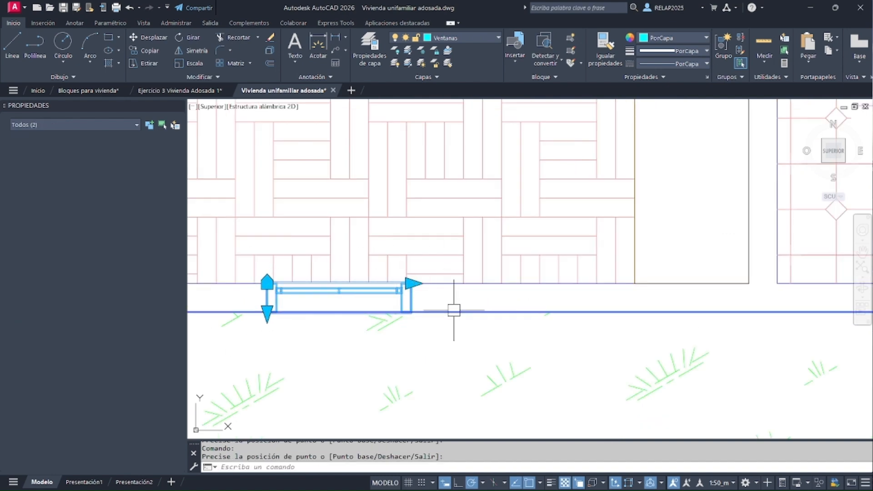
scroll(519, 298, "down", 4)
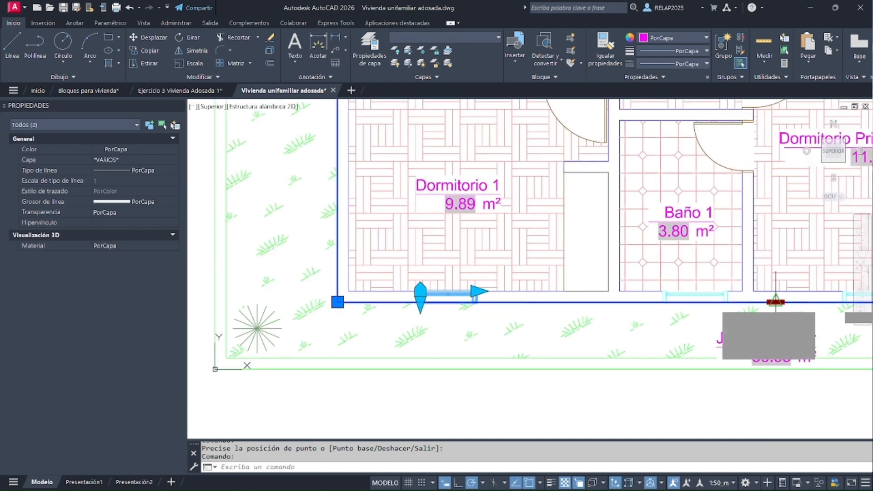
left_click(776, 302)
scroll(415, 294, "up", 4)
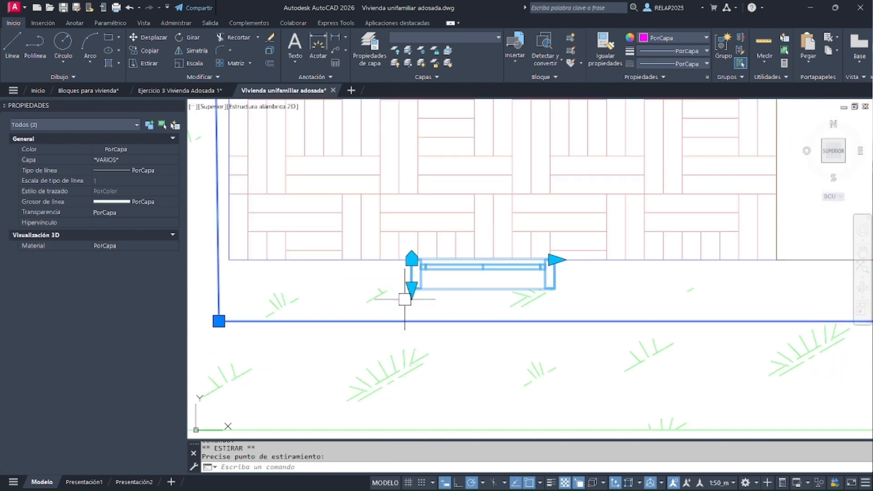
Stretch the window block's depth to meet the exterior face of the thickened wall, then clear the selection
left_click(411, 288)
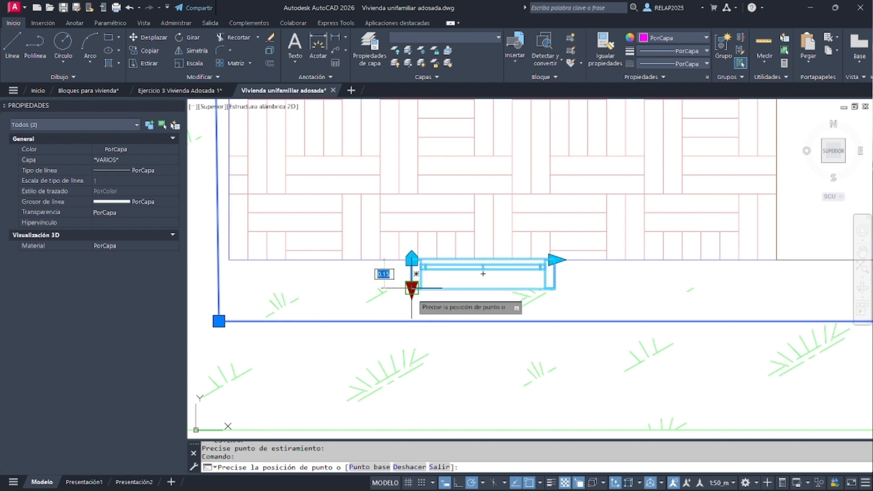
left_click(412, 322)
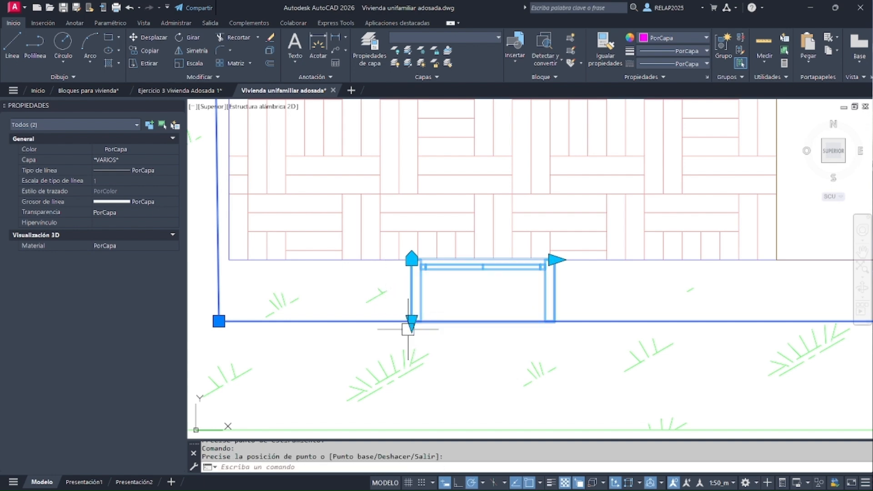
key("Escape")
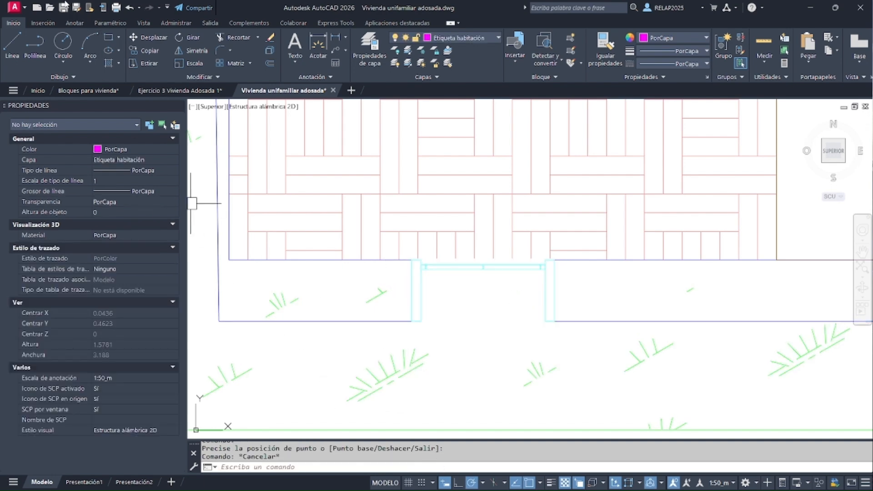
Create a new drawing from the acadiso.dwt template
left_click(39, 8)
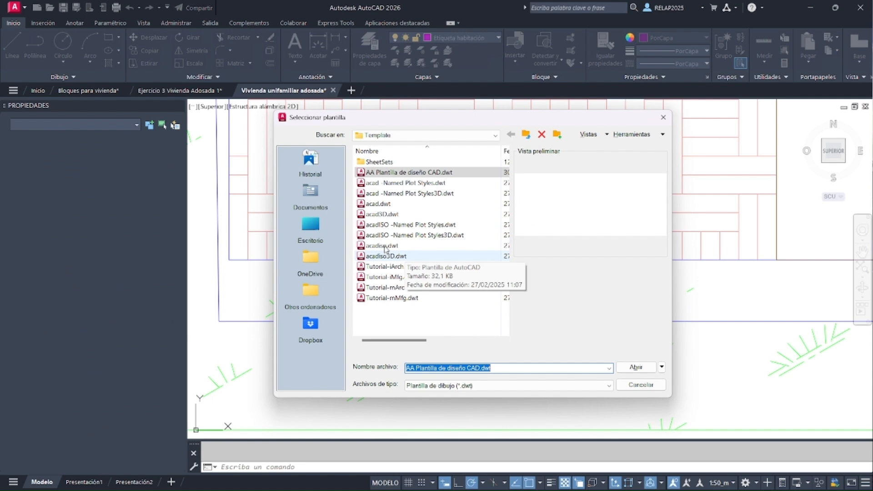
left_click(386, 247)
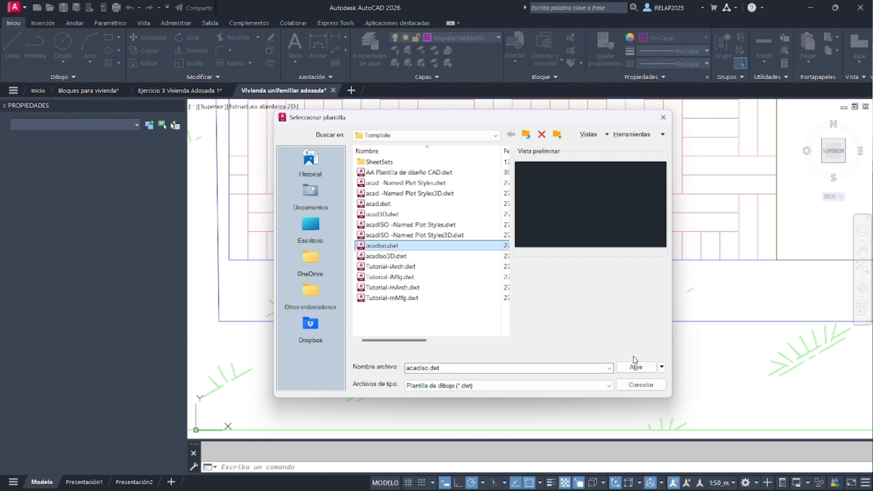
left_click(639, 369)
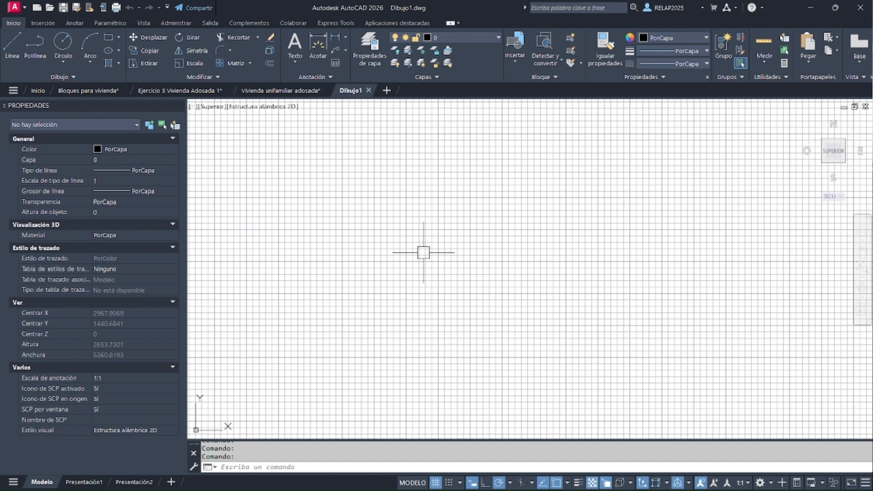
Start the -DWGUNITS command and examine its length unit options in the text window
type("DWG")
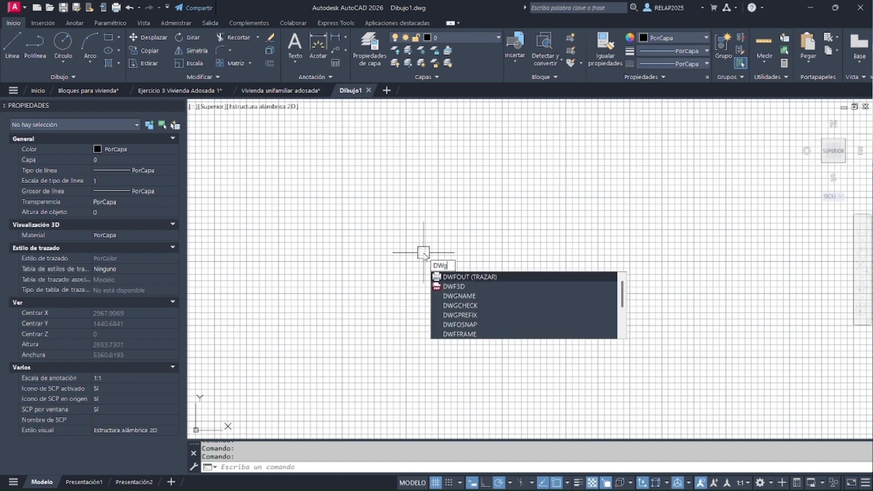
type("units")
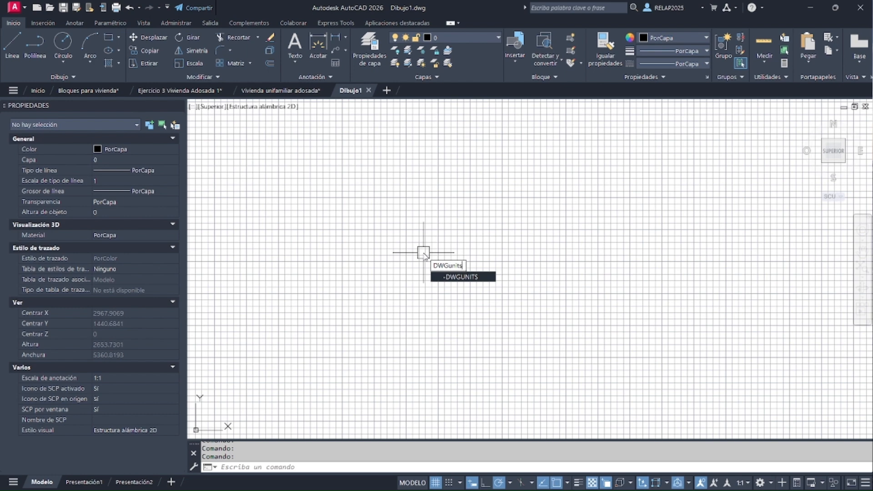
key("Return")
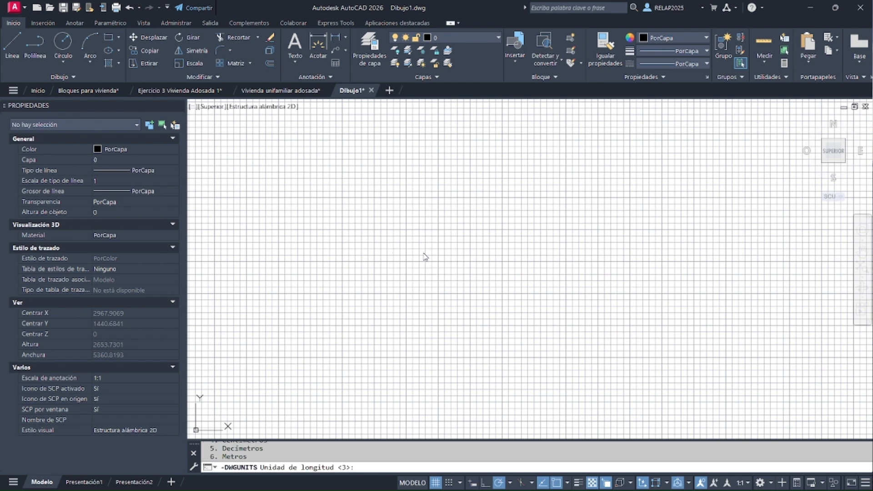
left_click(472, 483)
key("F2")
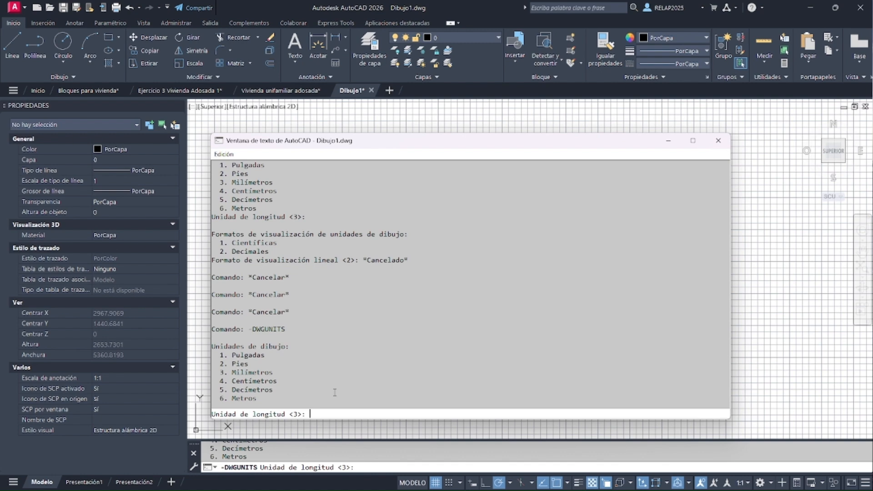
left_click(229, 355)
left_click_drag(230, 355, 276, 398)
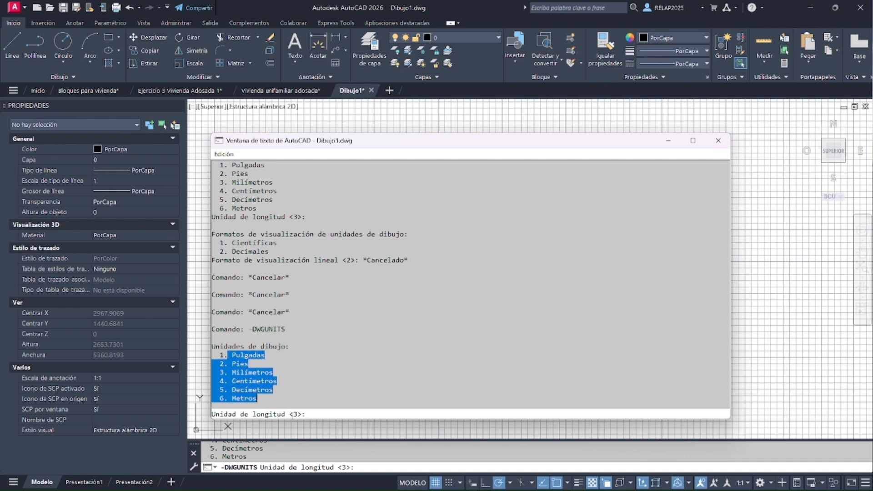
left_click(302, 414)
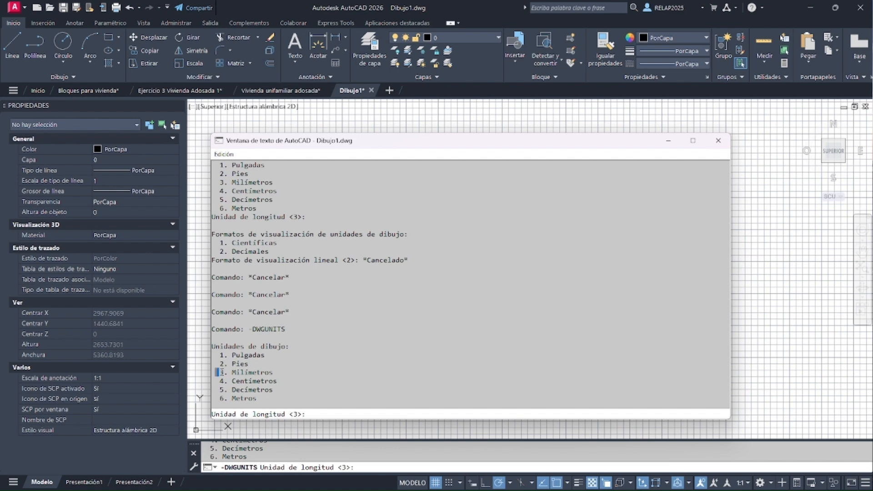
left_click_drag(215, 372, 275, 373)
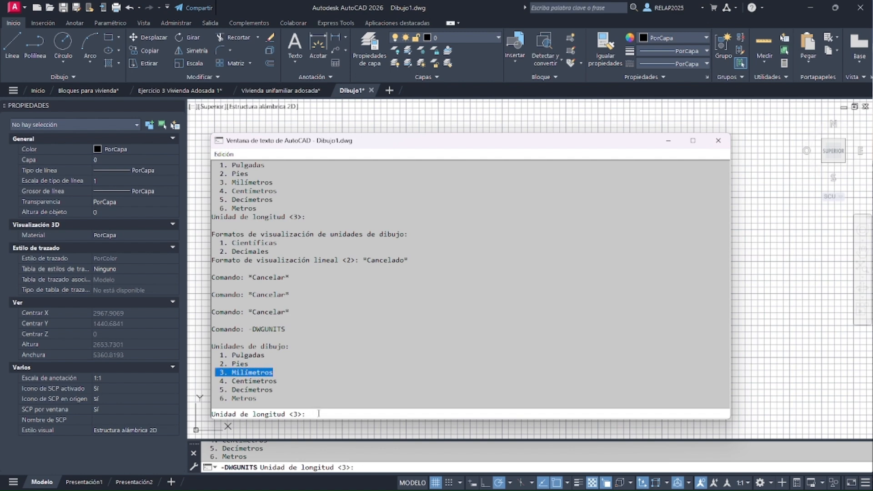
Set the length unit to option 6 (metres), keeping the decimal display format and a linear precision of 4
type("6")
key("Return")
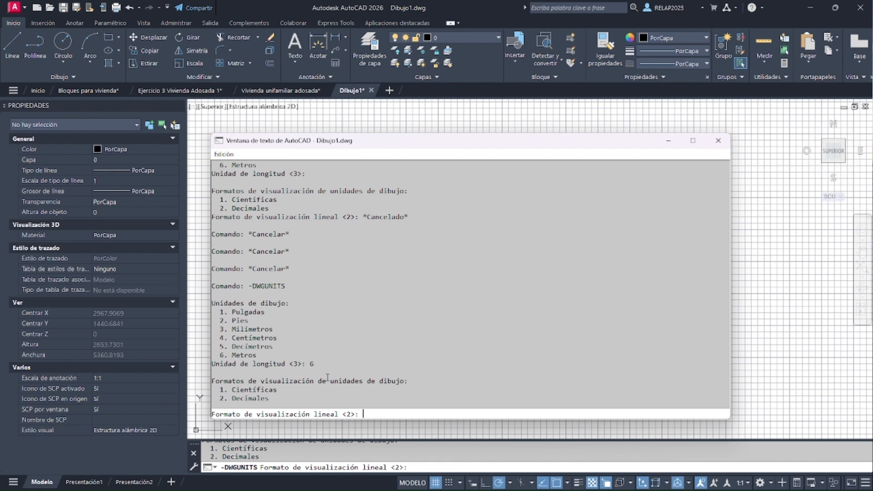
key("Return")
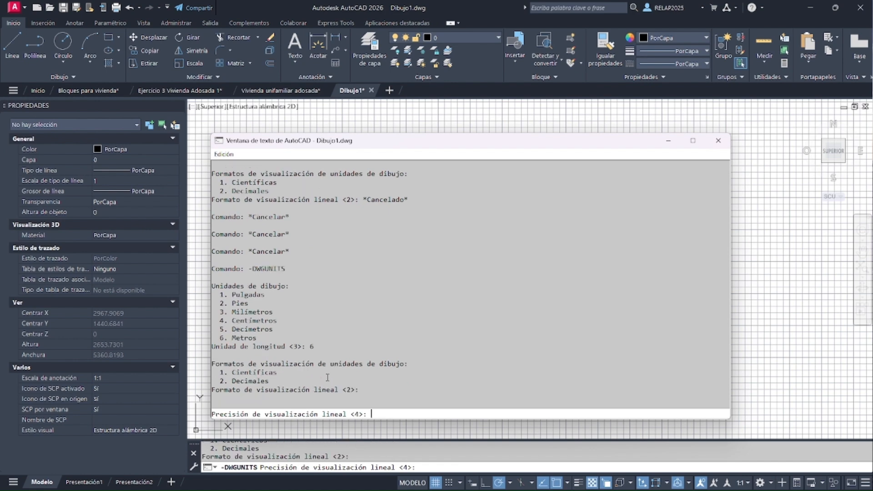
key("Return")
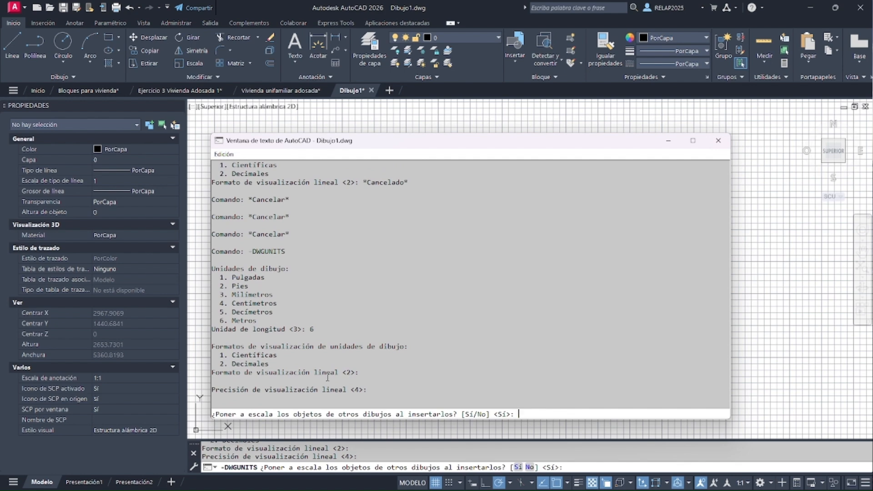
Accept scaling inserted objects and matching the insertion units, decline scaling the current drawing's objects, and close the text window
key("Return")
key("Return")
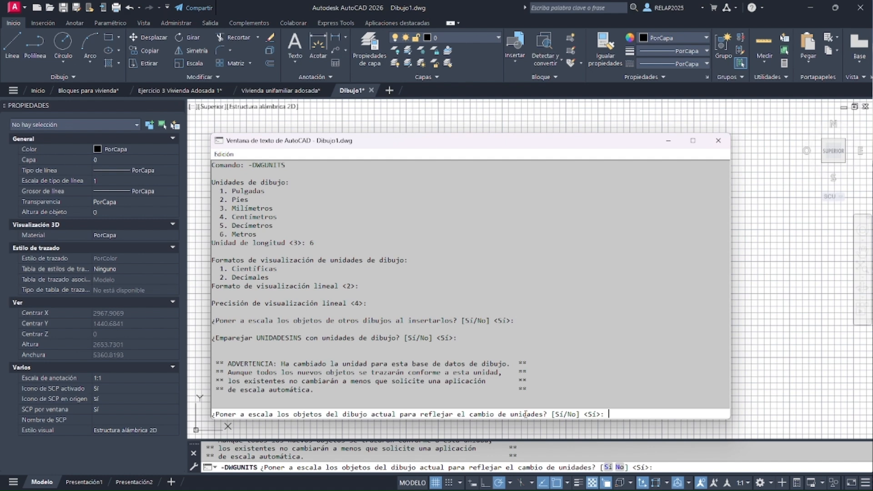
type("no")
key("Return")
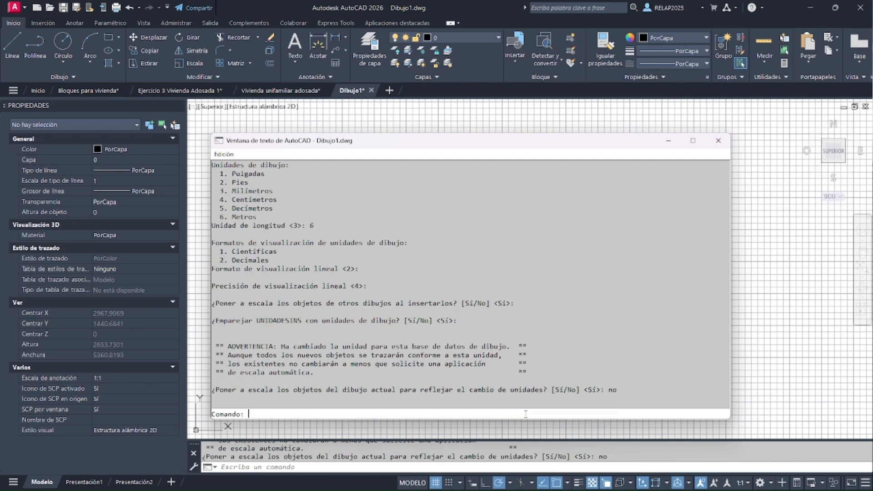
key("F2")
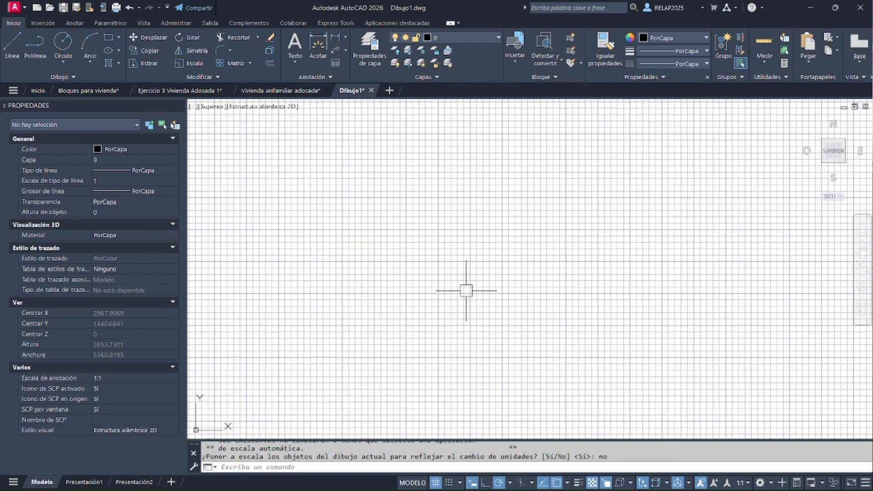
Turn on snap mode and set the snap spacing to 0.025 in both X and Y
left_click(449, 483)
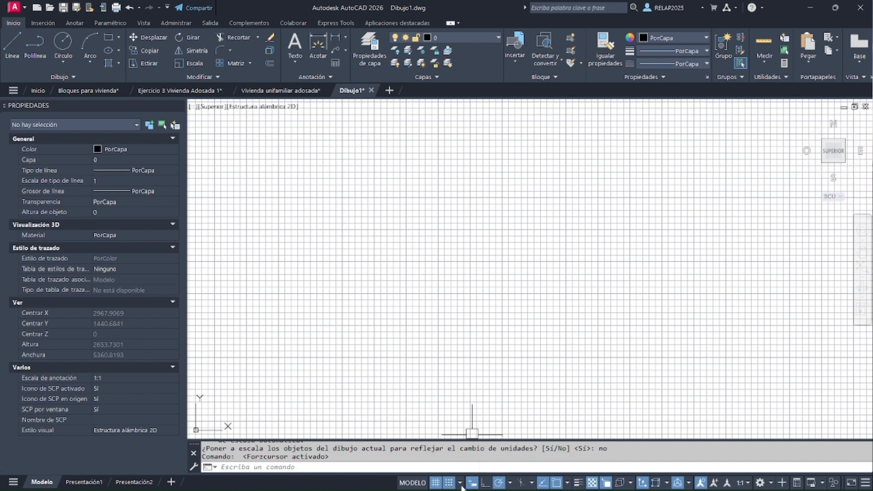
left_click(461, 485)
left_click(469, 467)
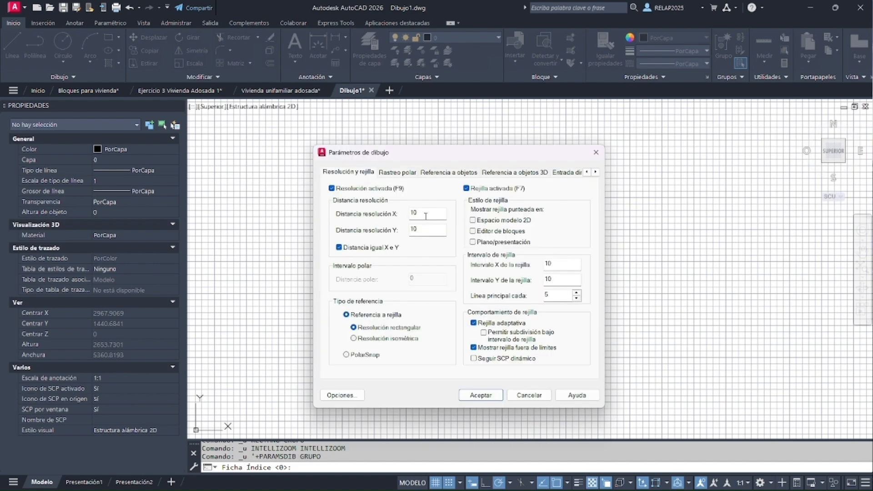
type("0.025")
left_click(423, 230)
Set the grid spacing to 0.025 in X and Y, disable the adaptive grid, and accept the drafting settings
double_click(549, 264)
type(".025")
left_click(548, 280)
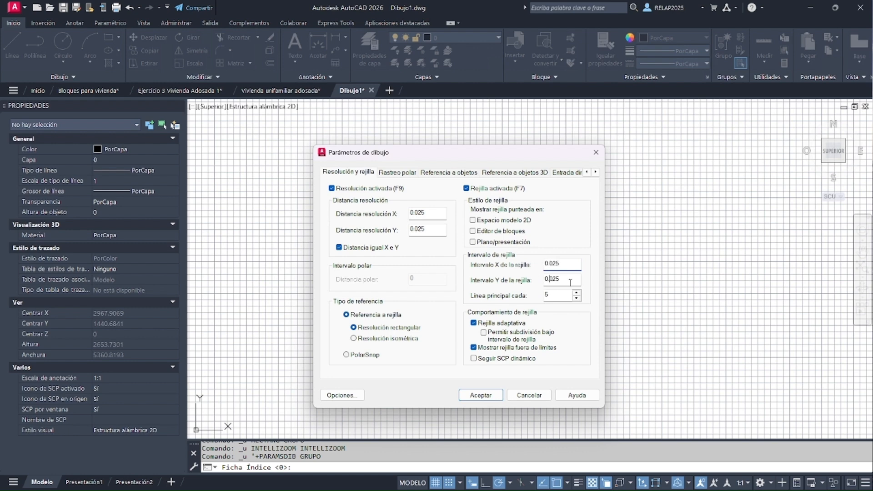
left_click(486, 324)
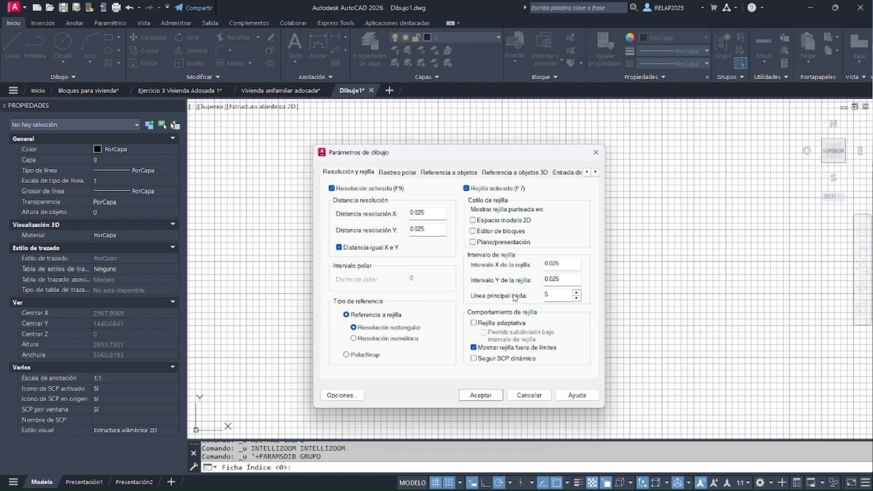
left_click(481, 395)
Draw a rectangle 0.1 wide and 0.05 high near the origin, with its lower-left corner at 0.1, 0.025
scroll(482, 396, "down", 4)
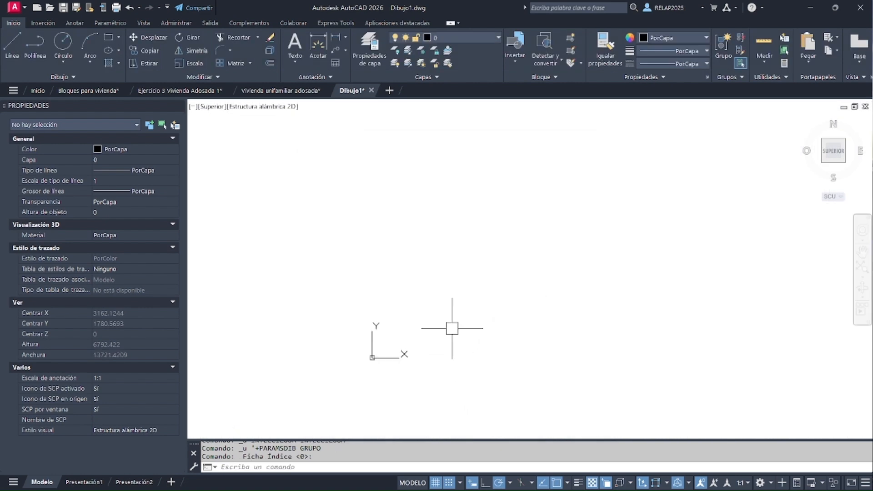
scroll(369, 341, "up", 5)
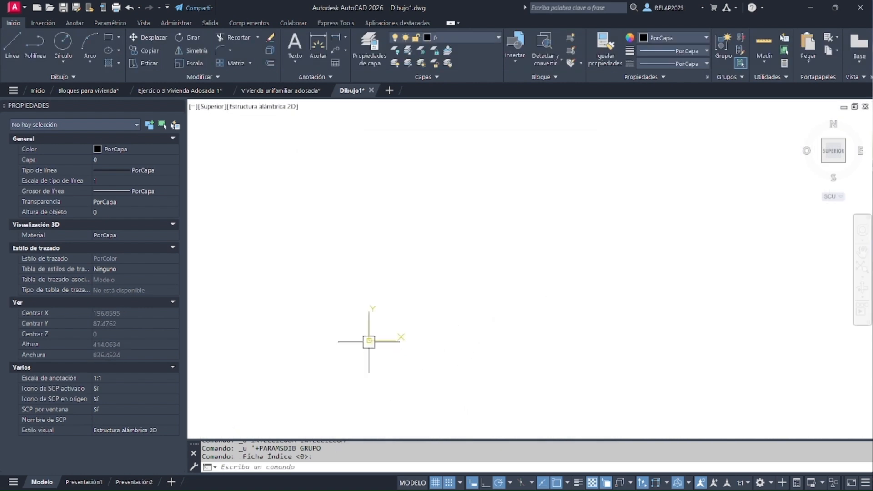
scroll(369, 340, "up", 4)
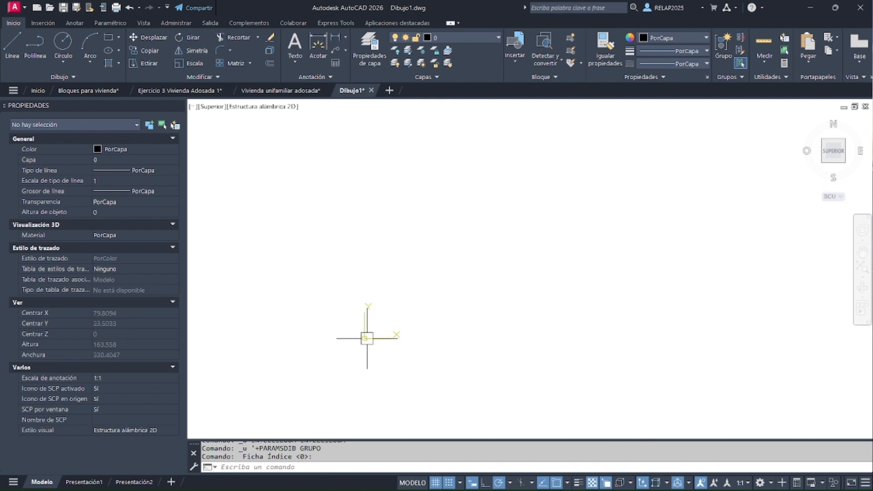
scroll(367, 338, "up", 10)
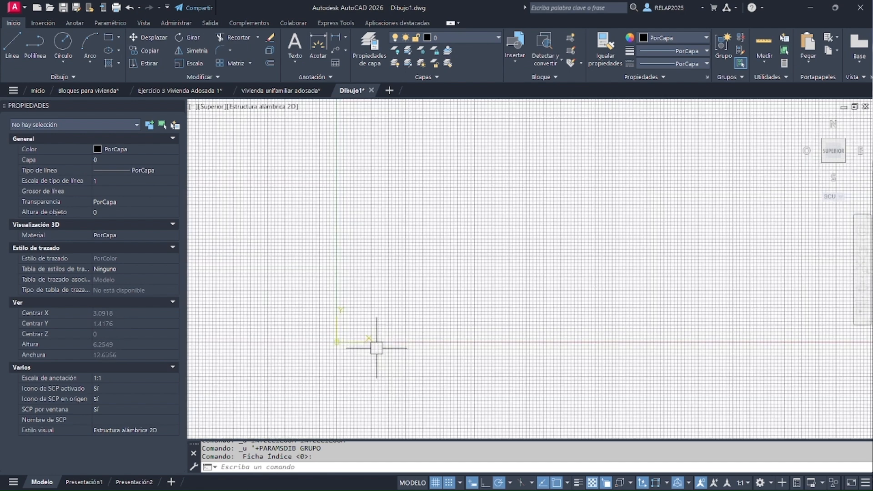
scroll(337, 342, "up", 7)
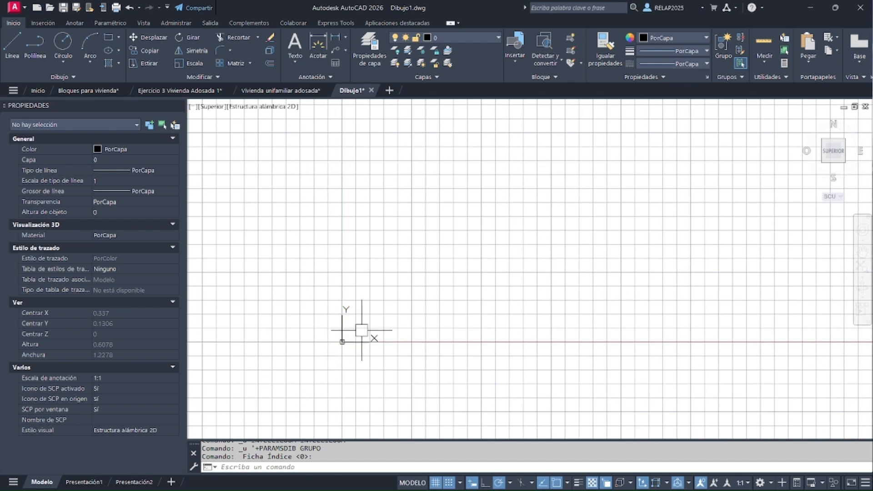
scroll(362, 330, "up", 2)
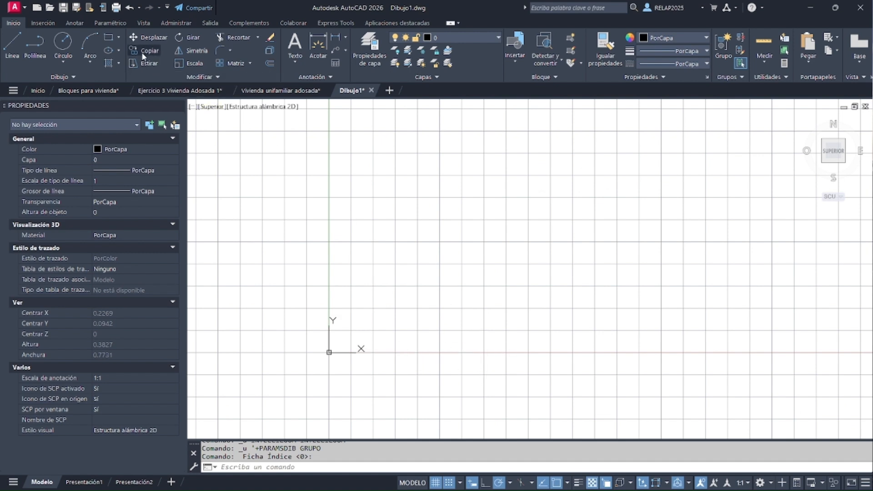
left_click(109, 43)
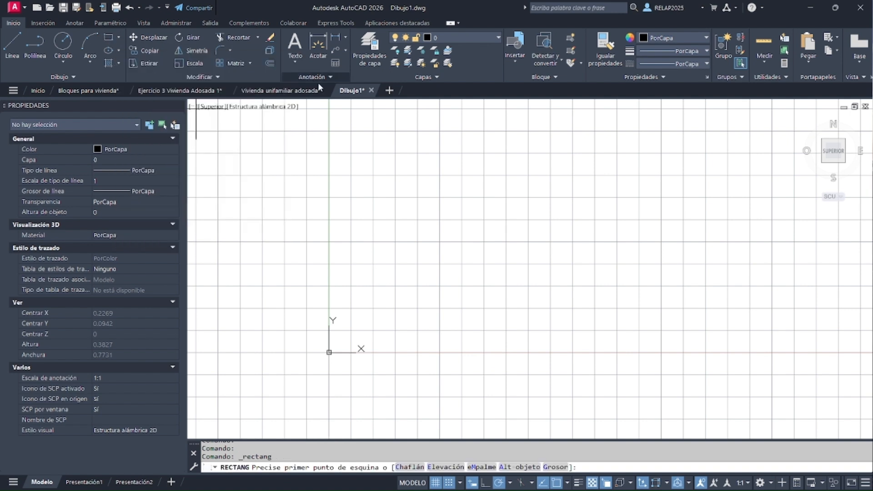
left_click(417, 330)
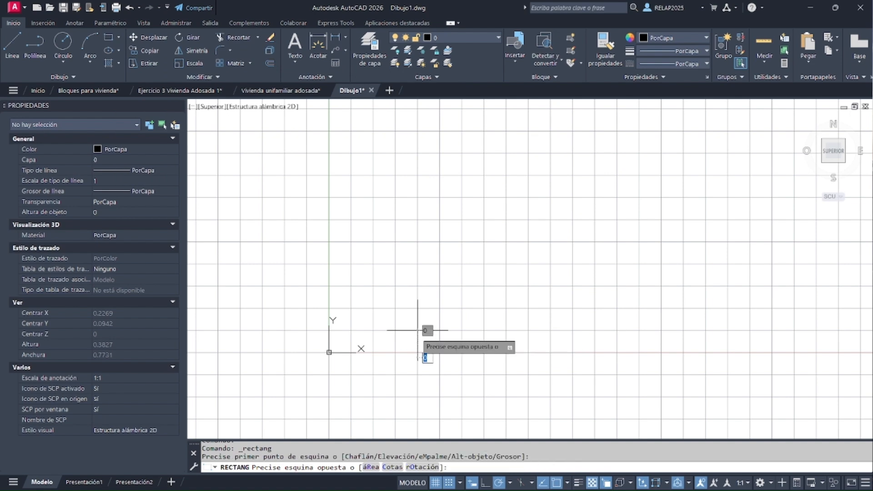
scroll(515, 273, "down", 2)
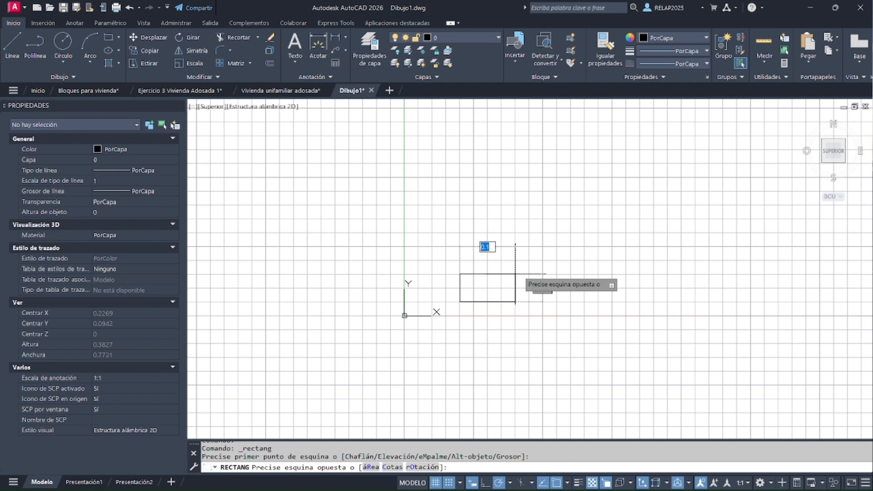
left_click(516, 274)
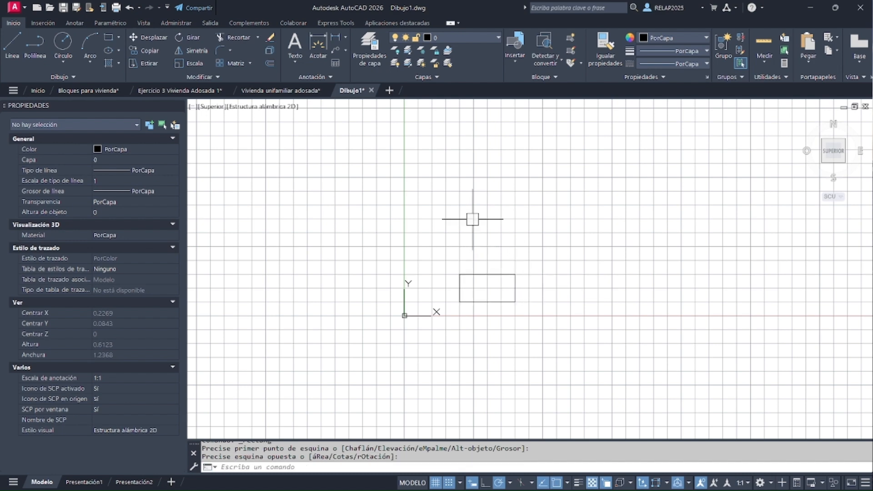
Draw a 0.025 square on the rectangle's top edge, starting 0.025 in from its upper-left corner
left_click(117, 41)
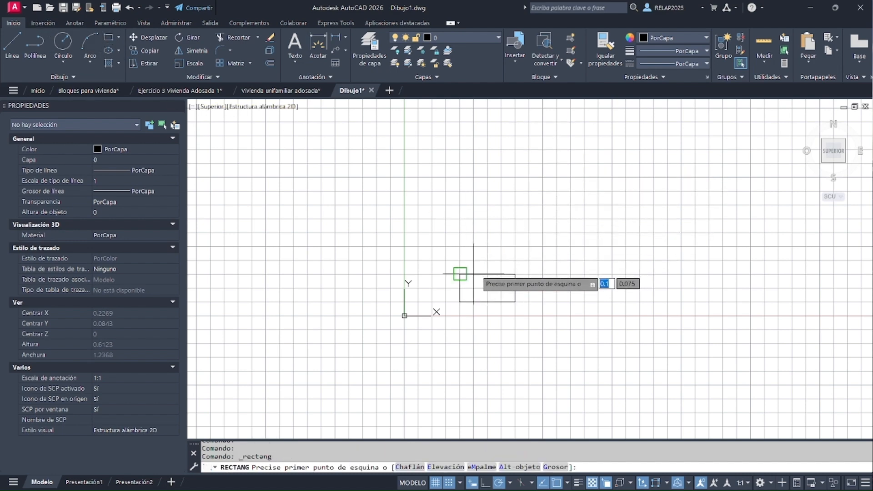
scroll(473, 273, "up", 6)
left_click(466, 292)
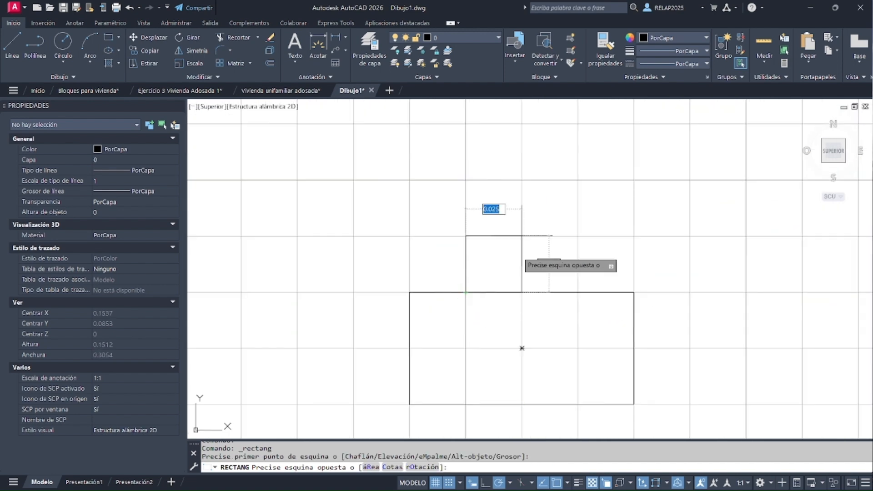
left_click(523, 236)
Undo the last copy and view changes
scroll(463, 297, "down", 4)
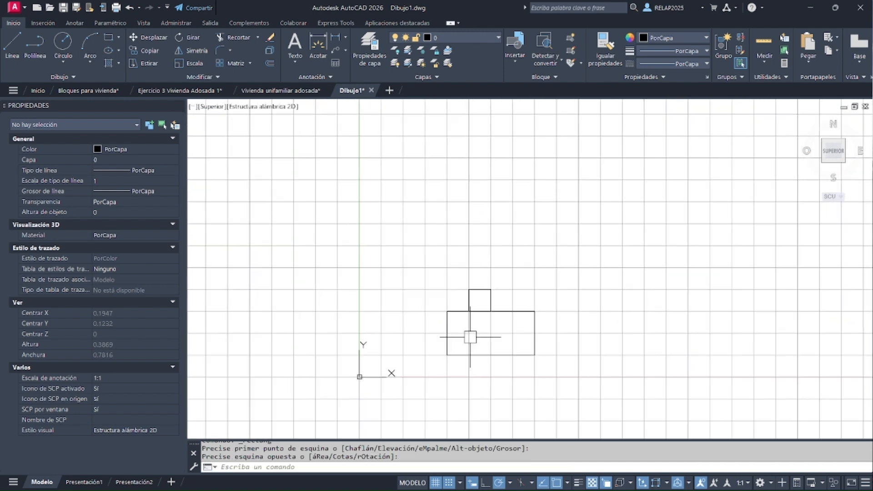
scroll(467, 357, "down", 2)
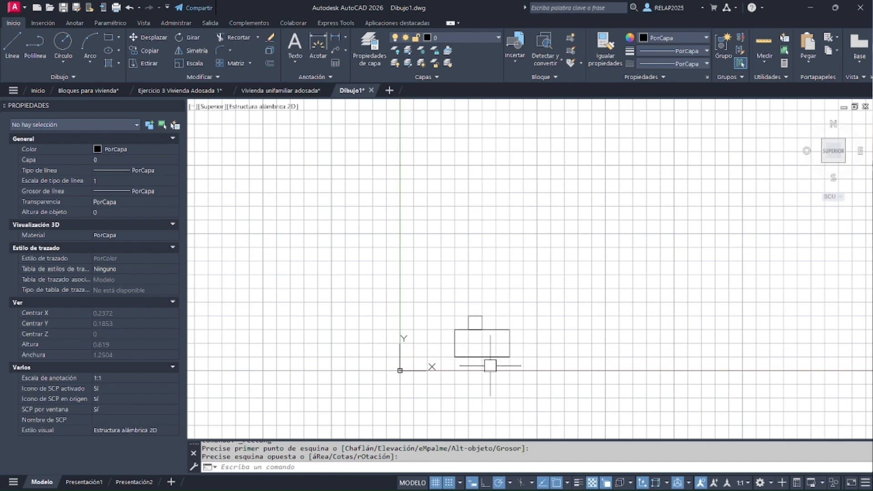
key("ctrl+z")
key("ctrl+z")
key("ctrl+z")
Copy the 0.1 by 0.05 rectangle straight up by 0.95
left_click(634, 326)
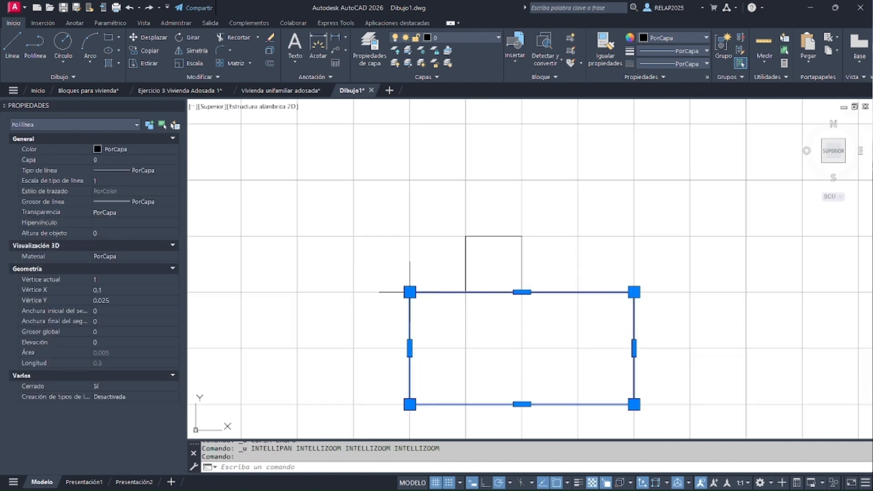
scroll(437, 326, "down", 4)
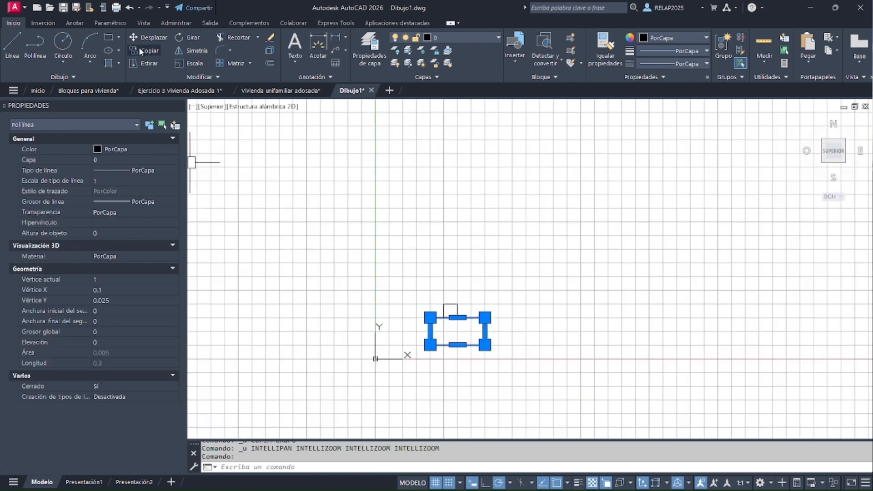
left_click(140, 50)
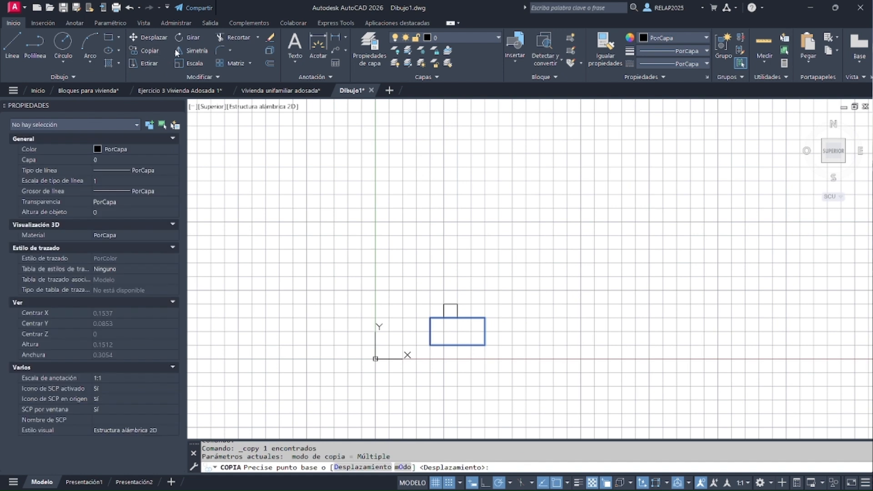
left_click(403, 318)
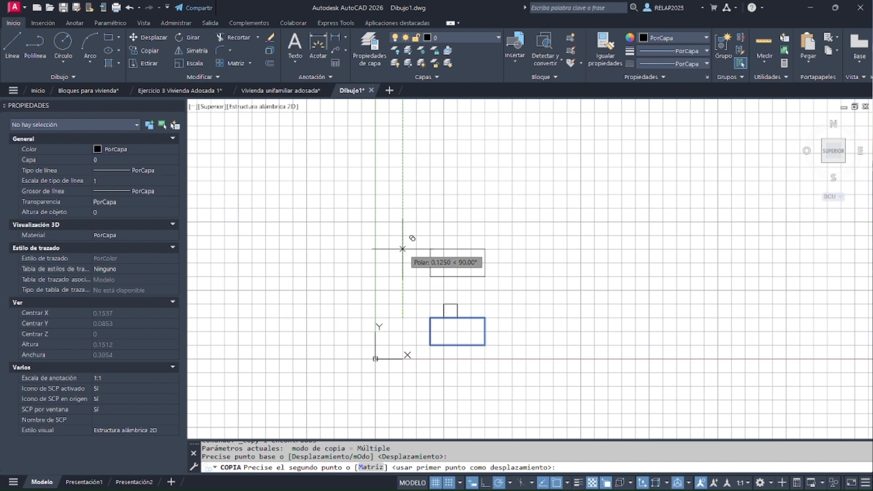
type(".")
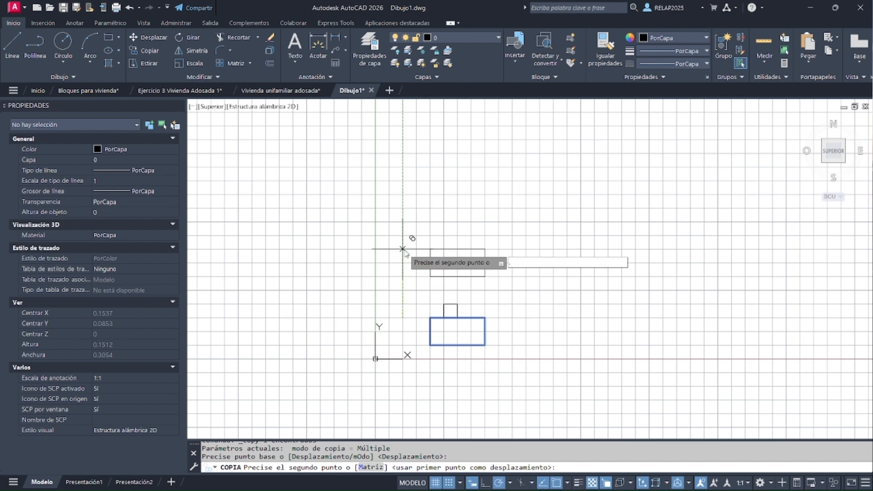
type("95")
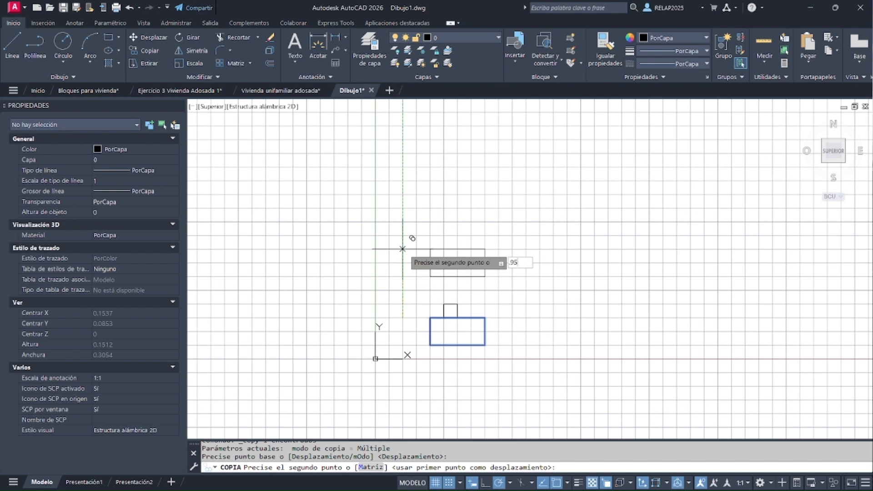
key("Return")
scroll(382, 313, "down", 3)
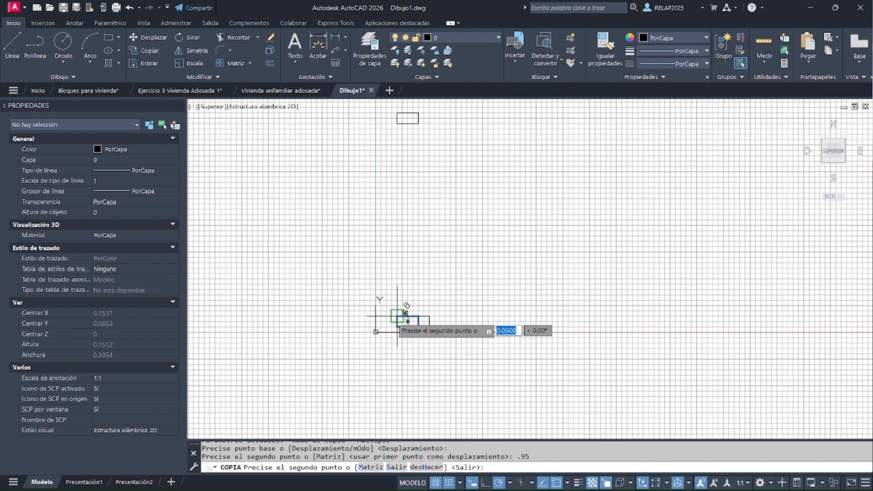
key("Escape")
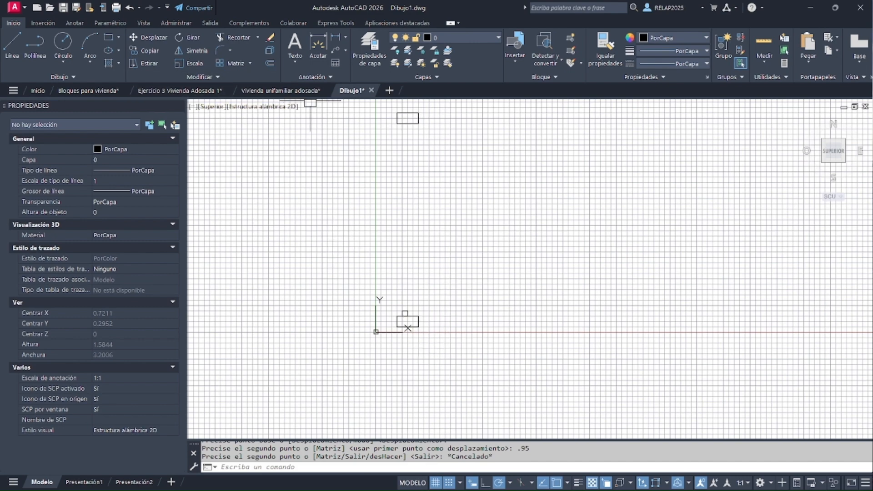
Draw a 0.025 square below the upper rectangle's bottom edge, starting 0.025 in from its lower-left corner
left_click(108, 37)
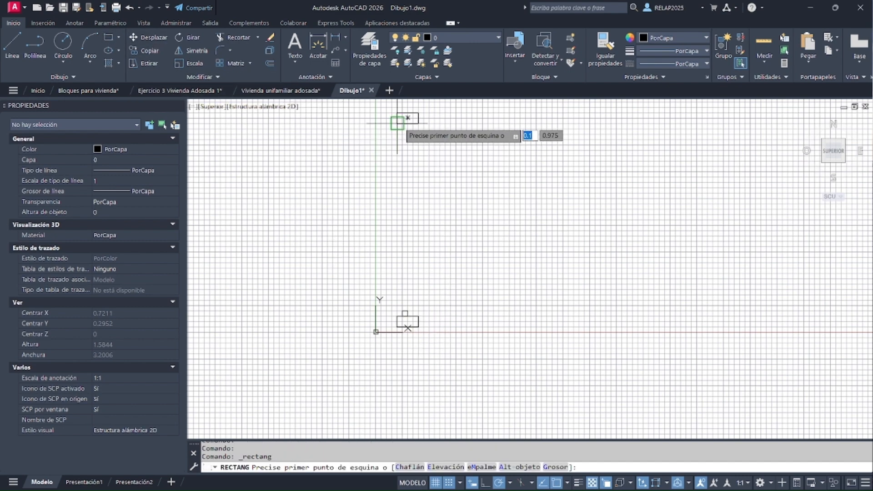
scroll(414, 121, "up", 2)
scroll(409, 123, "up", 2)
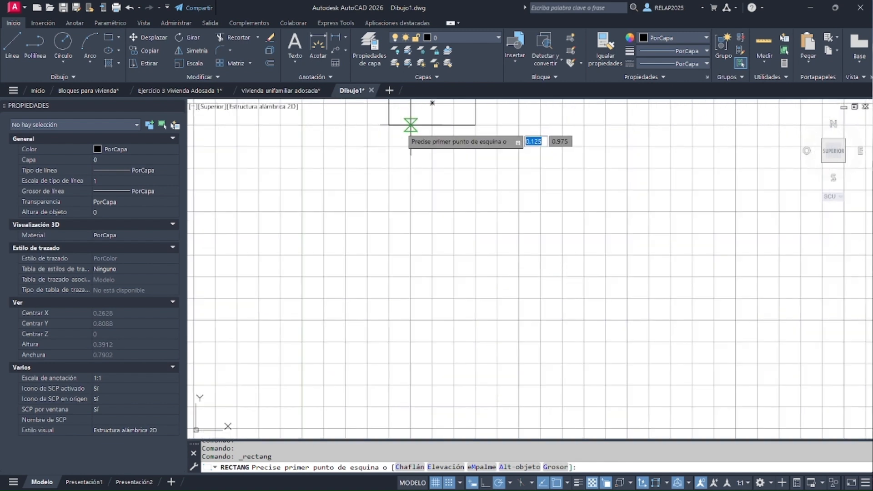
left_click(411, 125)
left_click(432, 146)
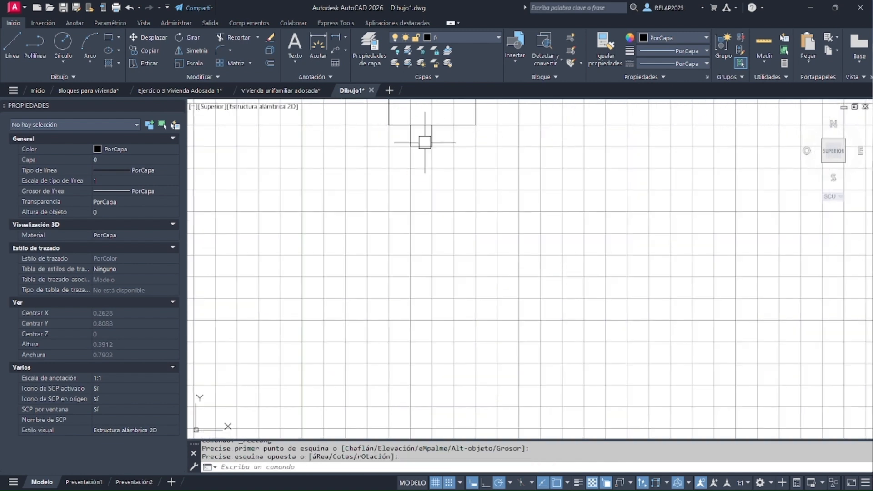
Draw a tall rectangle 0.025 wide connecting the bottom of the upper square to the top of the lower square
scroll(426, 144, "down", 4)
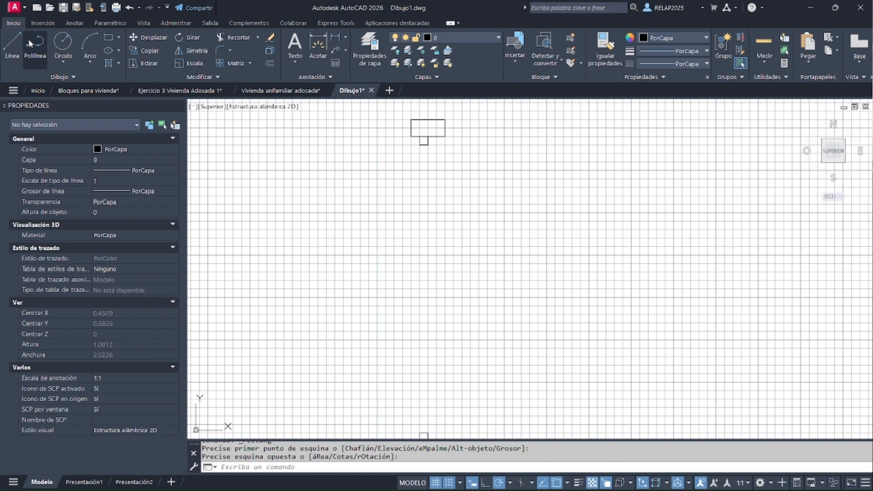
left_click(113, 39)
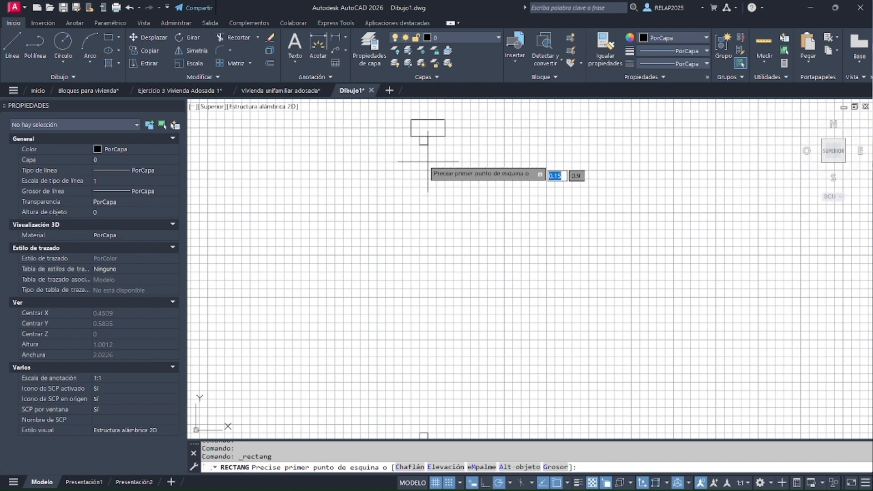
left_click(419, 137)
scroll(422, 214, "down", 3)
scroll(421, 200, "up", 4)
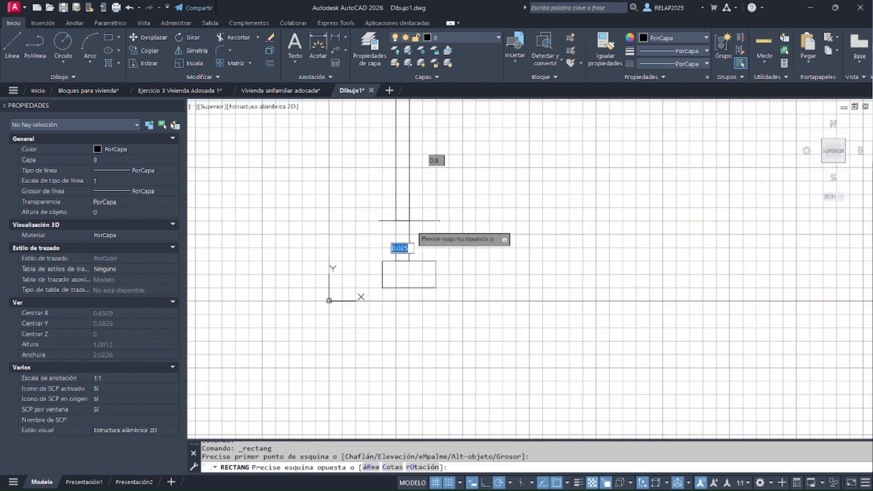
left_click(402, 253)
Draw a short horizontal line across the tall rectangle, joining the midpoints of its two long sides
scroll(405, 264, "down", 3)
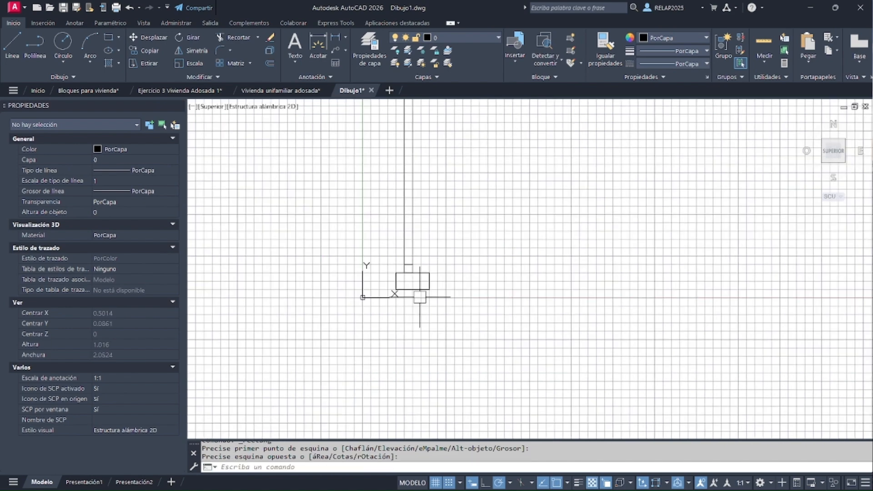
left_click(13, 46)
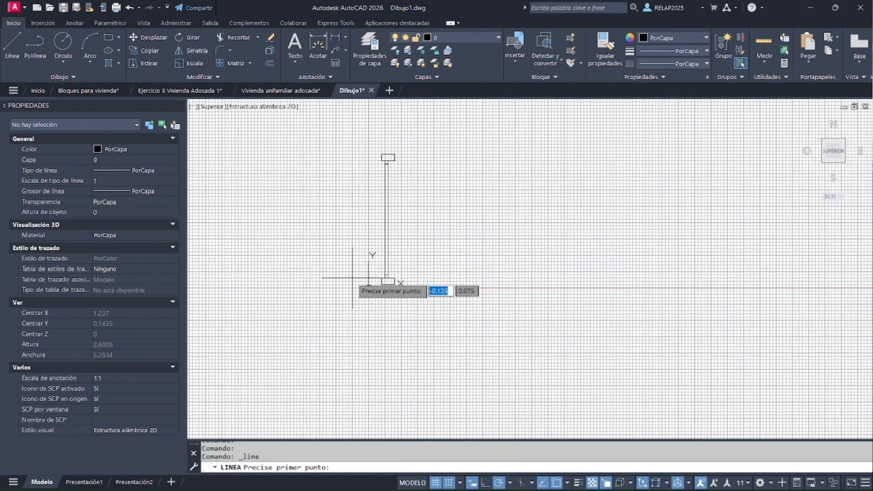
scroll(393, 219, "up", 2)
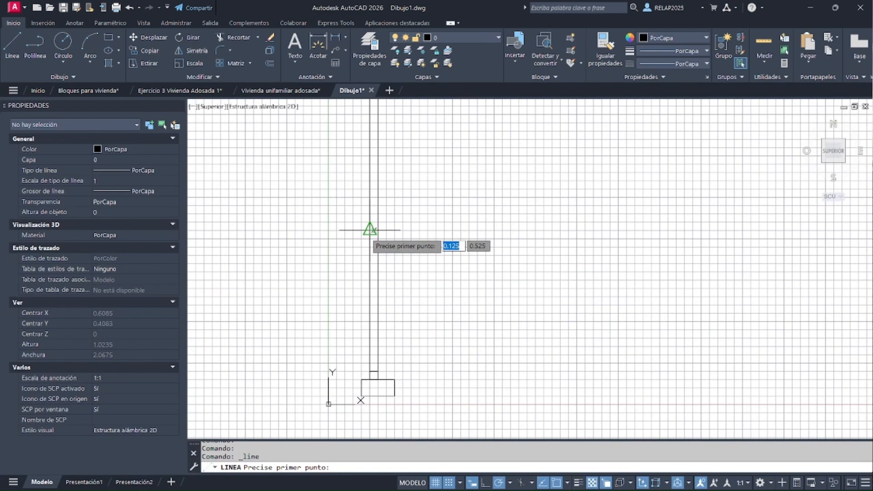
left_click(378, 229)
left_click(375, 230)
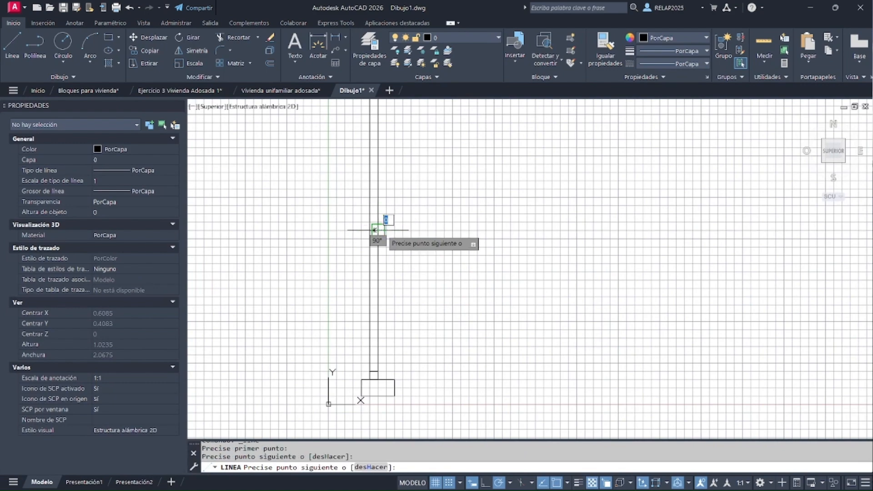
key("Return")
scroll(399, 246, "down", 4)
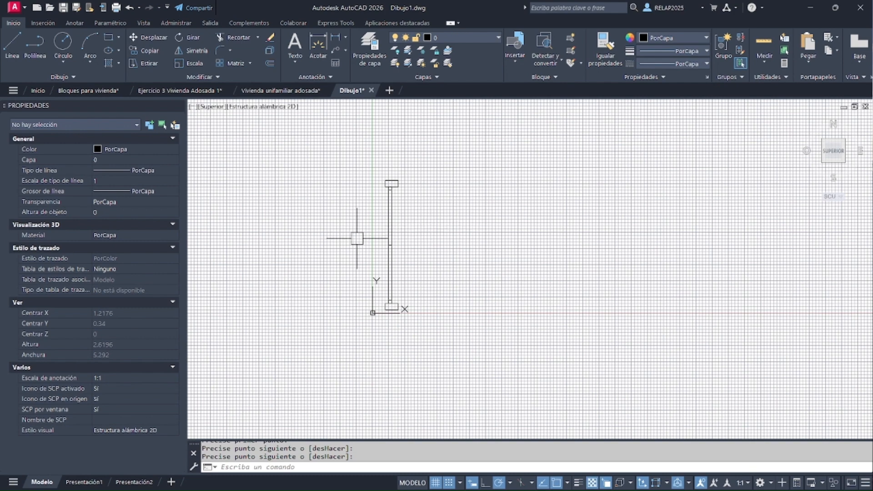
Turn off the cursor snap and the grid display
scroll(358, 239, "up", 2)
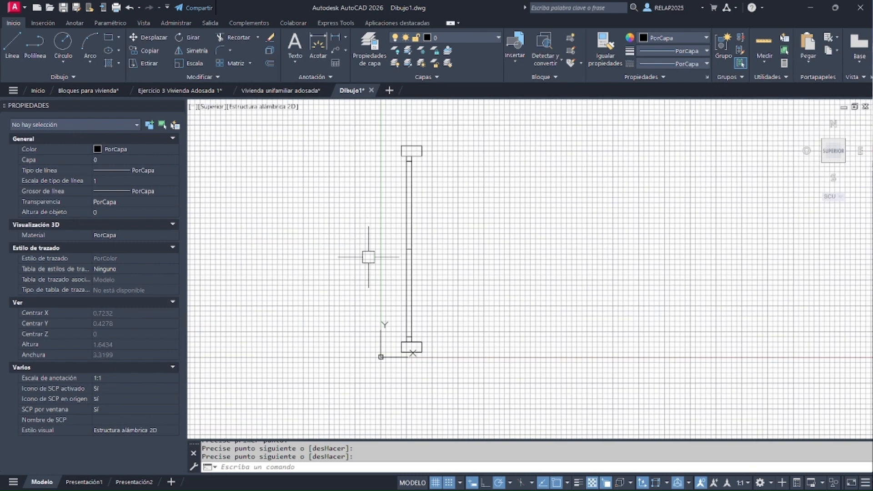
left_click(450, 485)
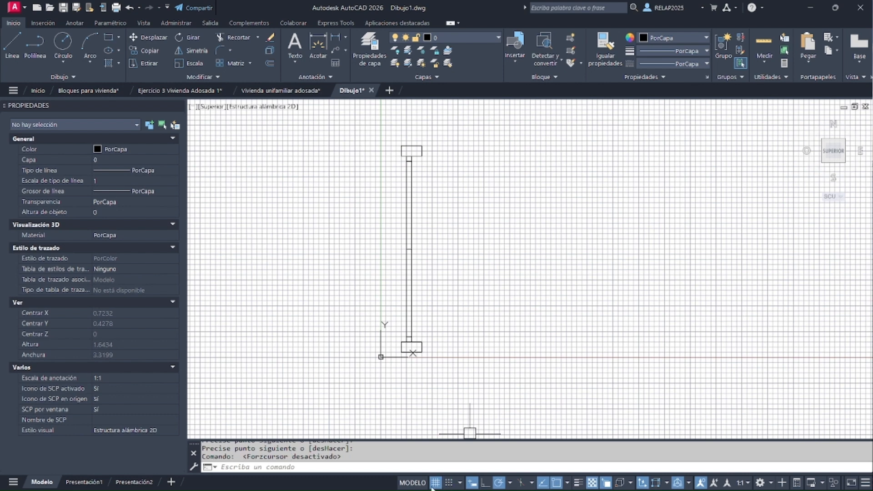
left_click(435, 485)
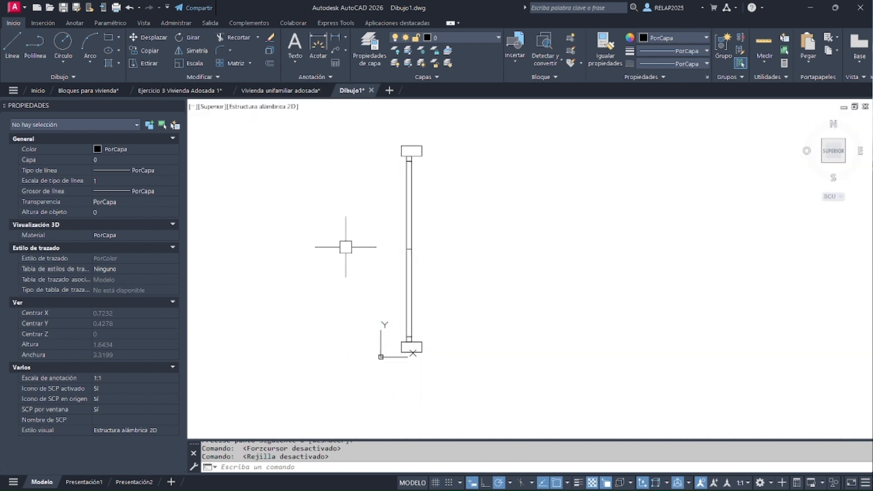
scroll(337, 219, "up", 2)
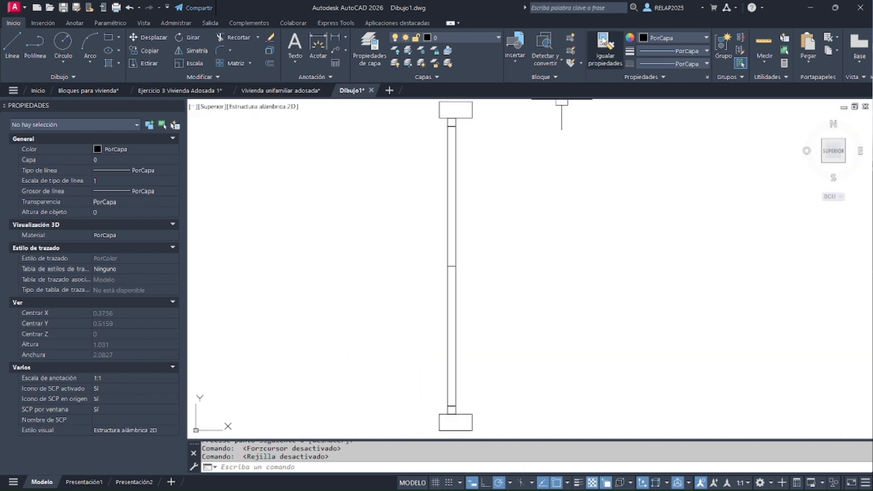
Define a block named Ventana adaptable with its base point at the lower-left corner of the window's lower frame rectangle
left_click(571, 39)
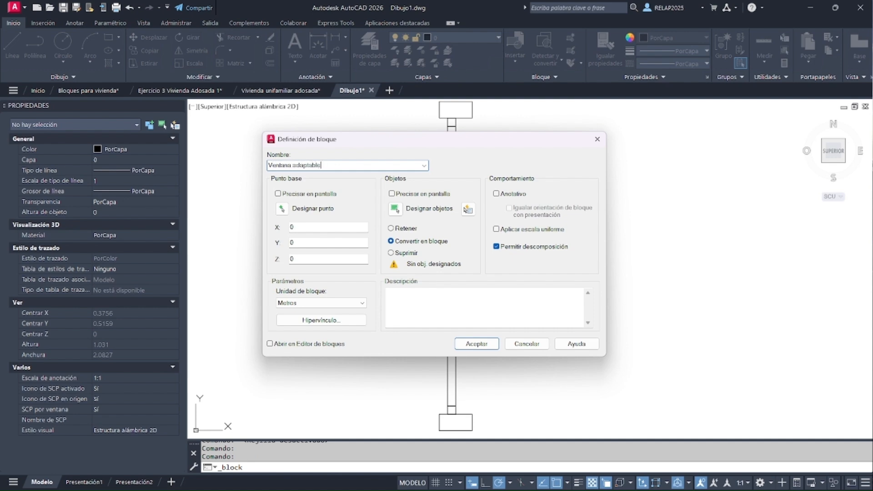
left_click(282, 210)
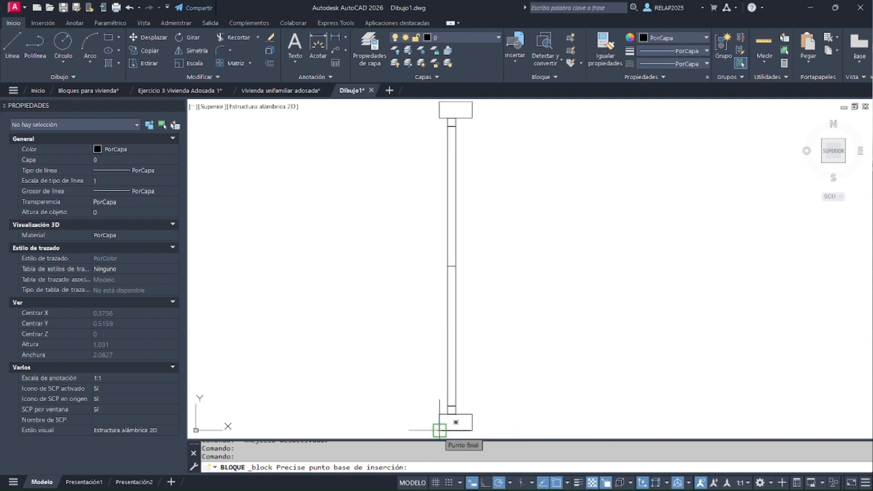
left_click(439, 431)
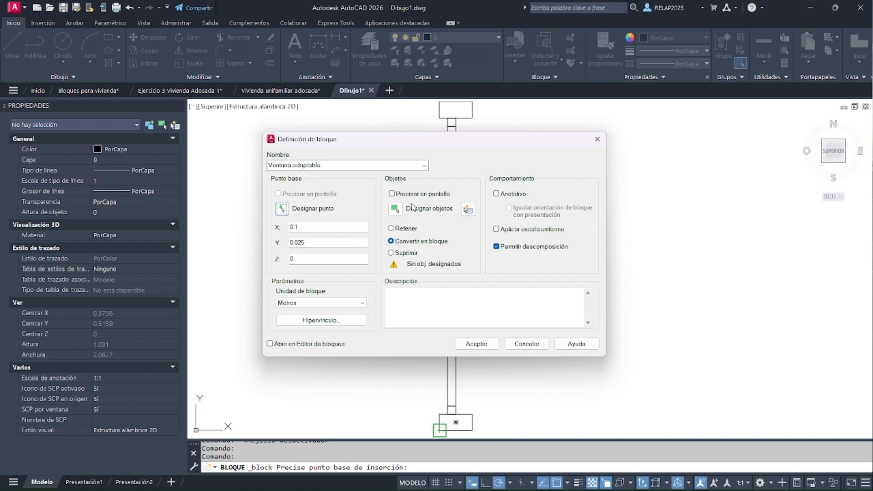
Add all the window geometry to the block, convert it in place with uniform scaling applied, and create the block
left_click(395, 209)
scroll(489, 223, "down", 2)
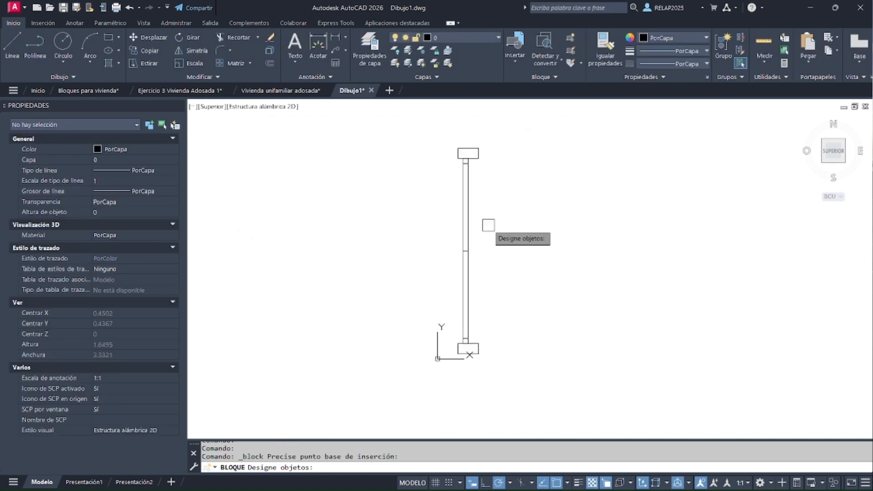
left_click(537, 387)
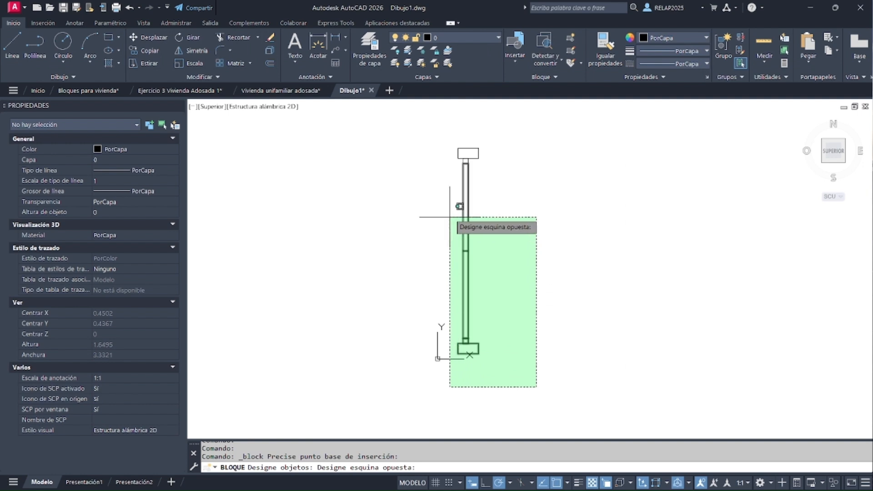
left_click(445, 131)
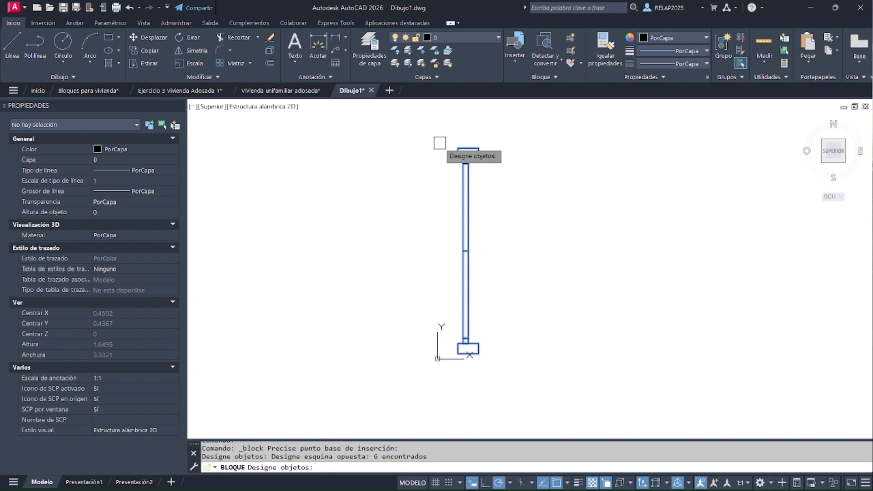
key("Return")
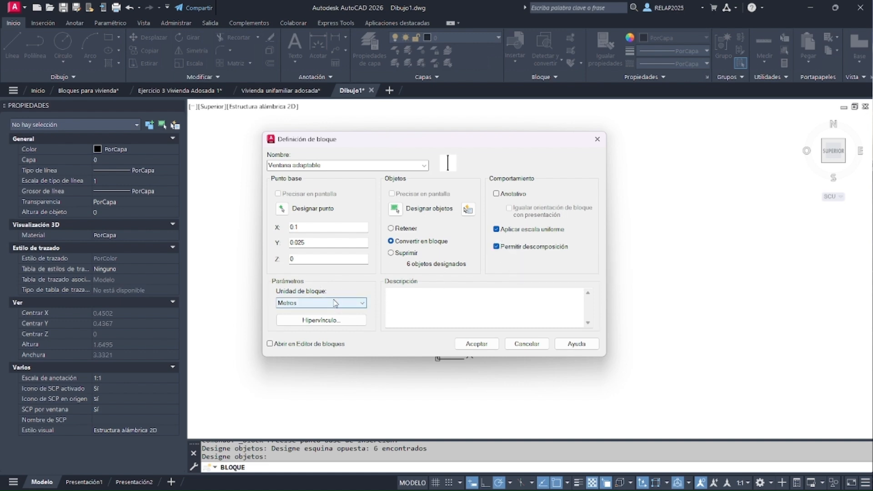
left_click(476, 344)
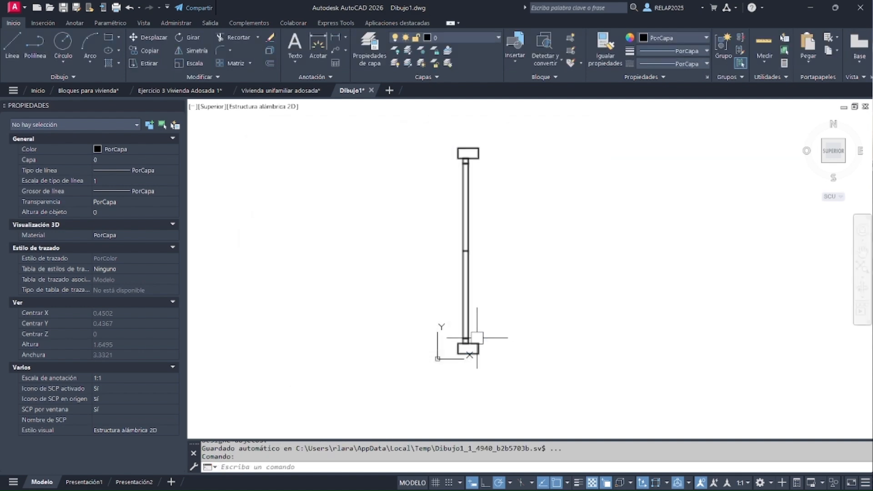
left_click(477, 342)
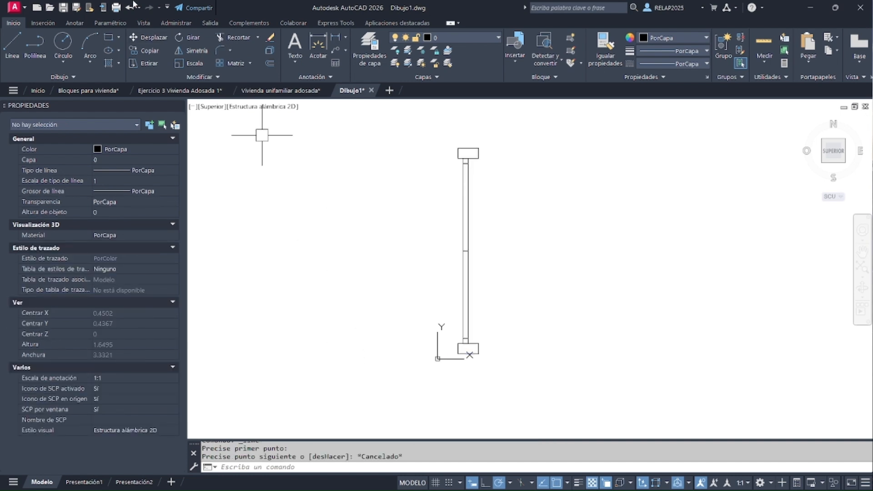
Draw a vertical wall line about 1.35 m long to the left of the window, extending past both its ends
left_click(7, 46)
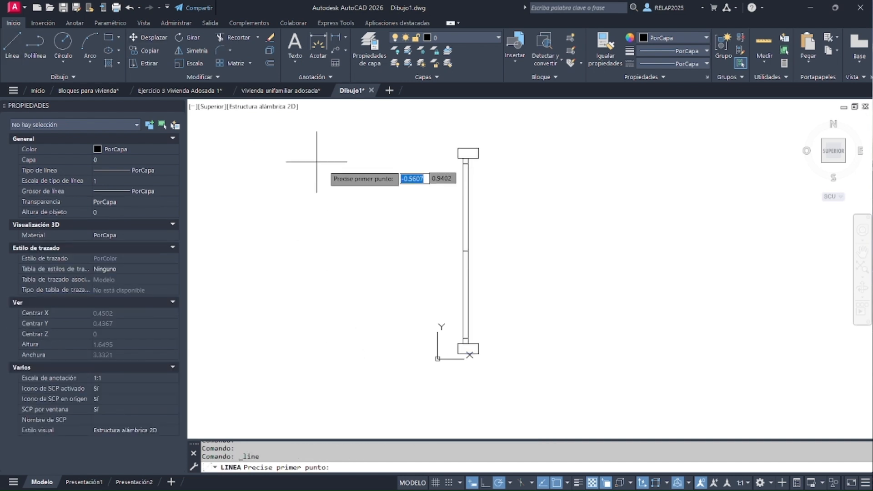
left_click(335, 120)
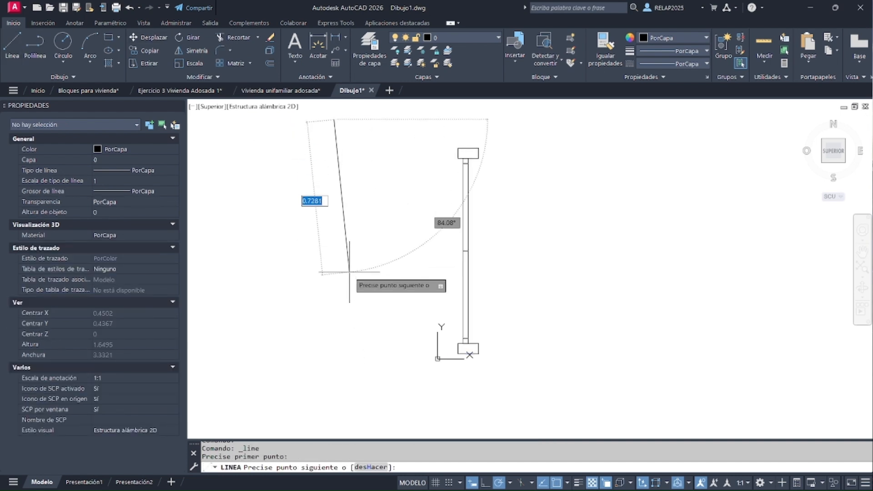
left_click(334, 398)
key("Return")
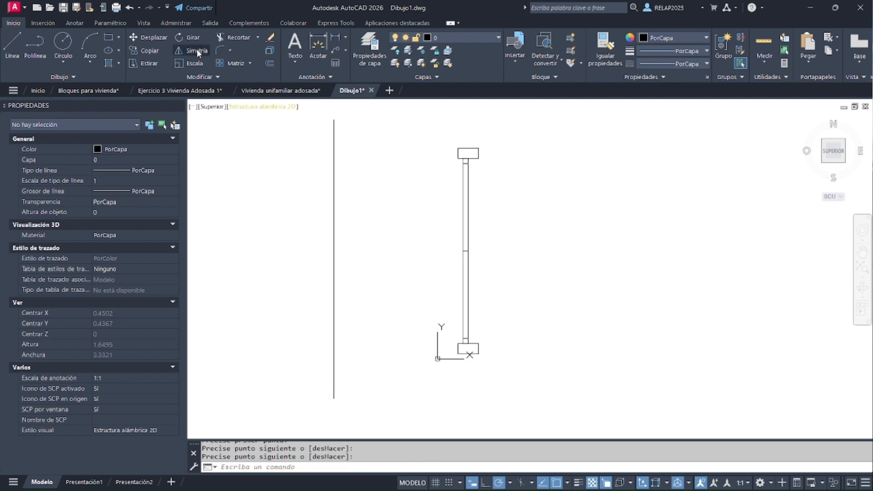
Offset the vertical wall line 0.1 m toward the window to form the wall's second face
left_click(271, 64)
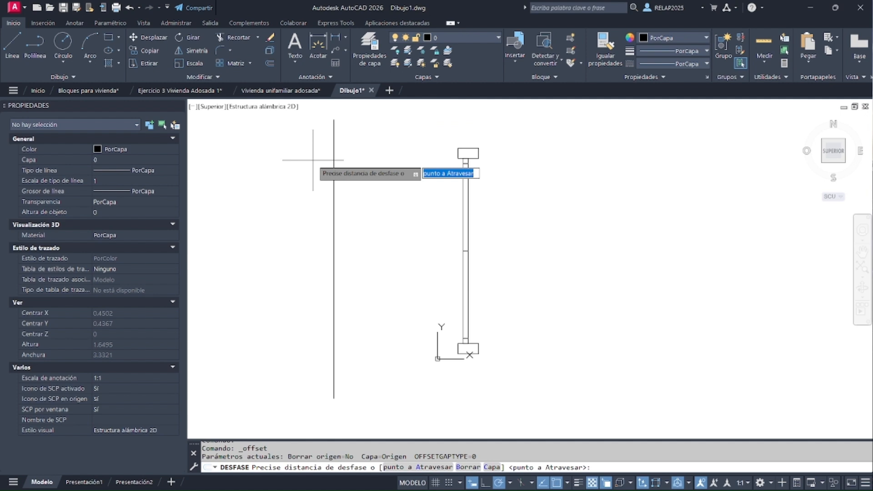
type(".1")
key("Return")
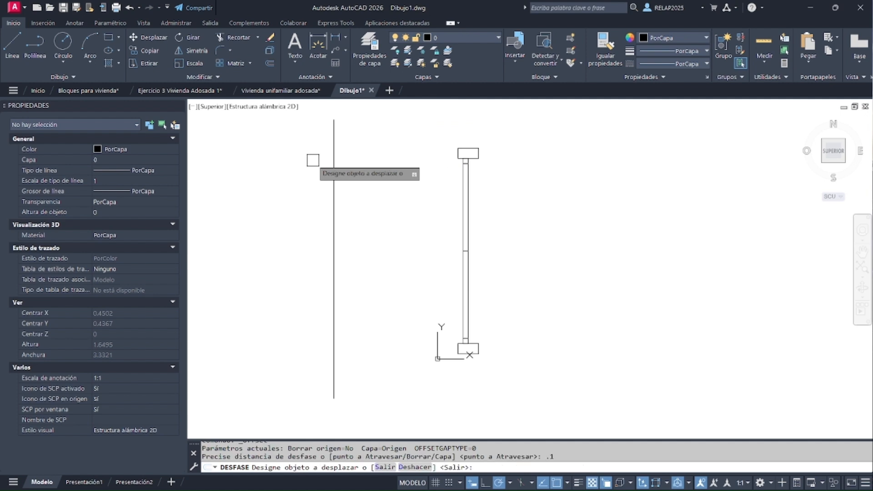
left_click(334, 175)
left_click(389, 197)
key("Return")
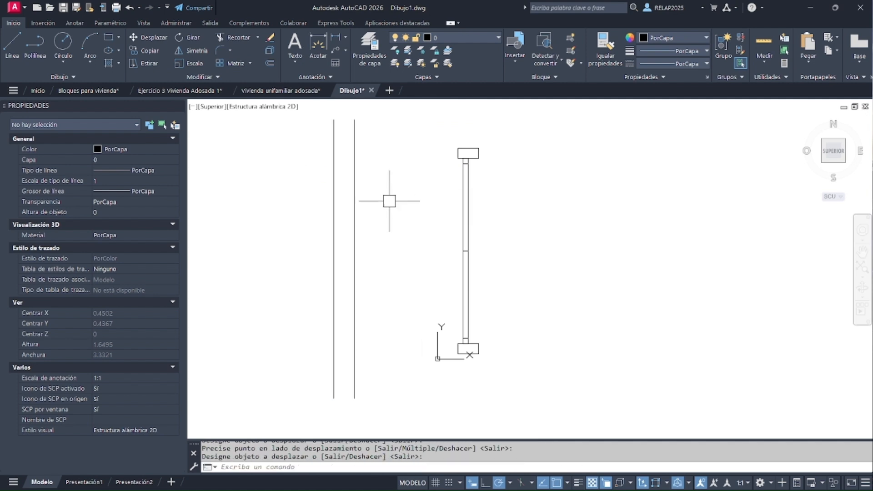
Move the window block by its base point horizontally onto the left wall line so it fits between both wall faces
key("Return")
left_click(474, 239)
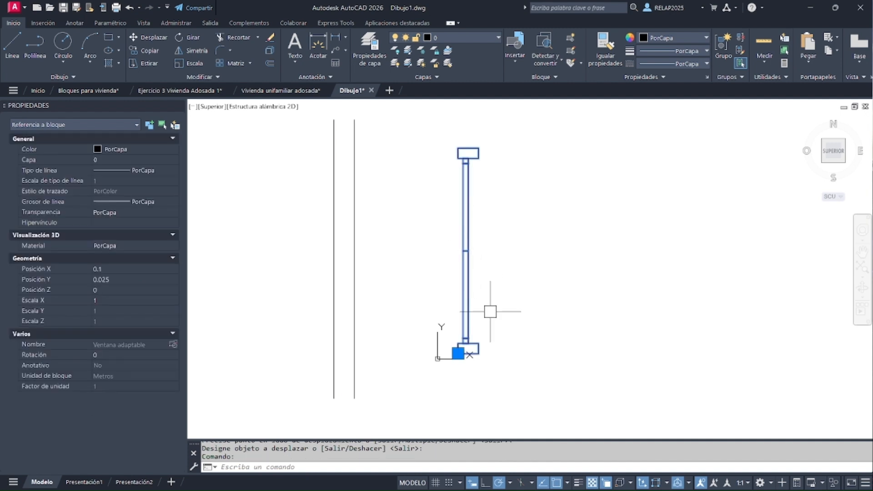
left_click(458, 354)
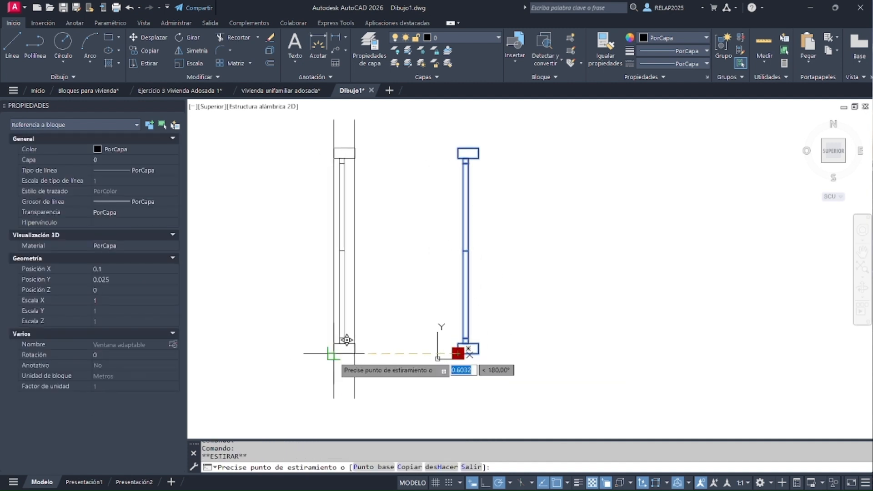
left_click(335, 353)
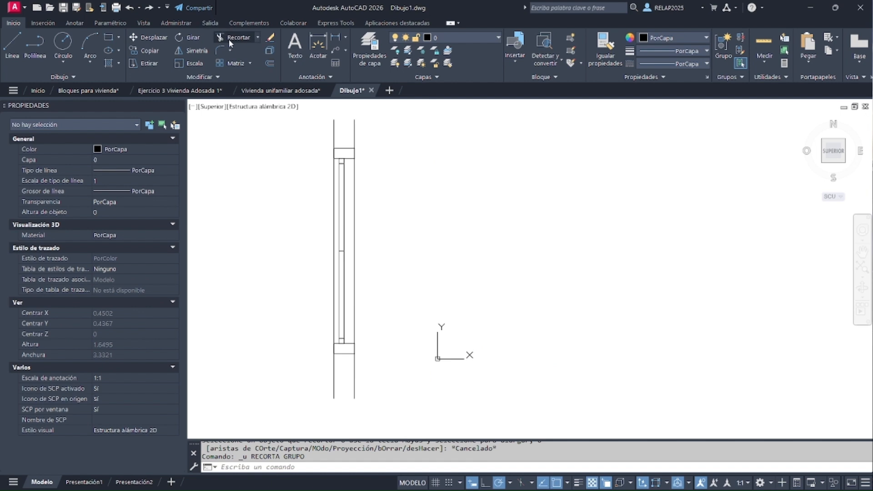
Trim both wall lines between the window's two end rectangles, using those rectangles as cutting edges
left_click(228, 39)
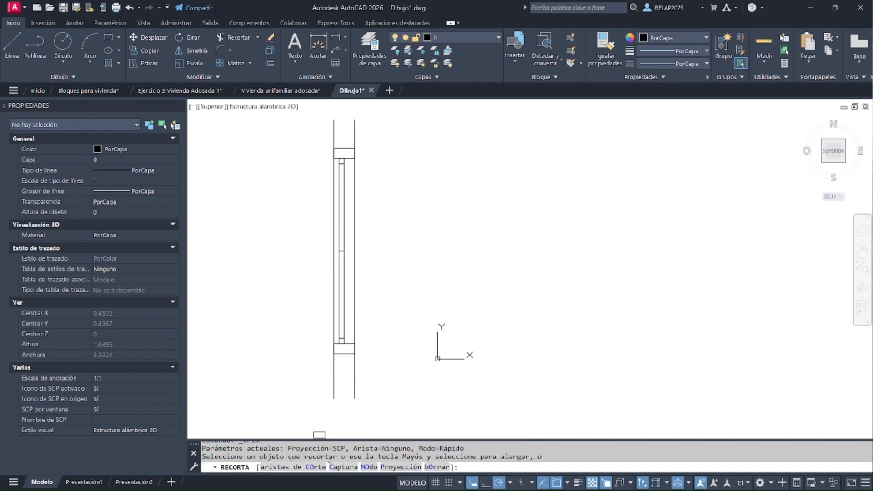
left_click(279, 469)
scroll(351, 336, "up", 3)
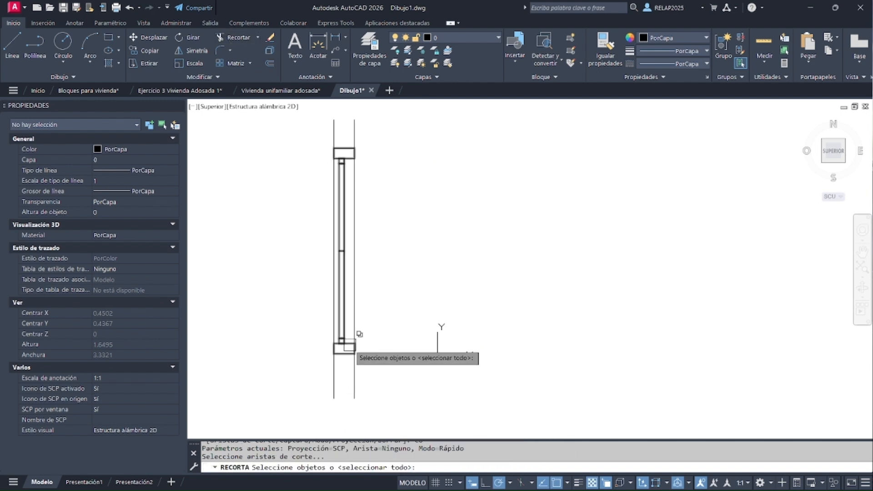
left_click(339, 362)
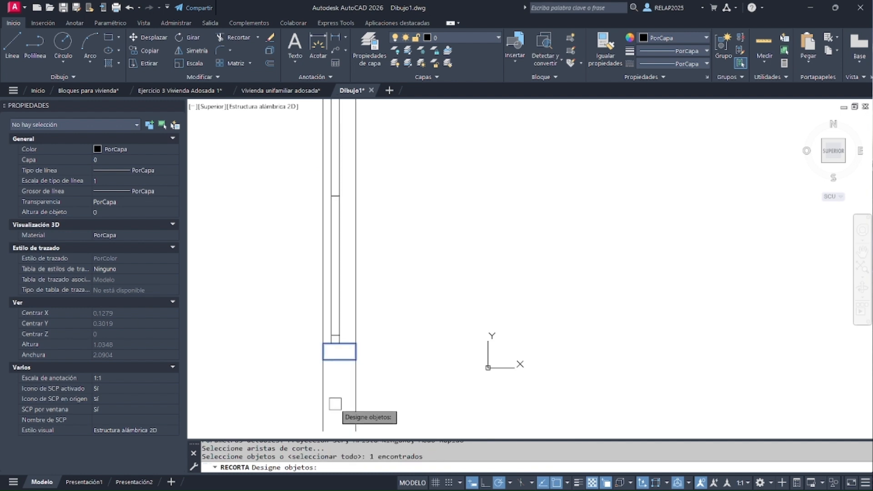
scroll(335, 404, "down", 4)
scroll(344, 260, "up", 2)
scroll(340, 267, "up", 2)
left_click(328, 234)
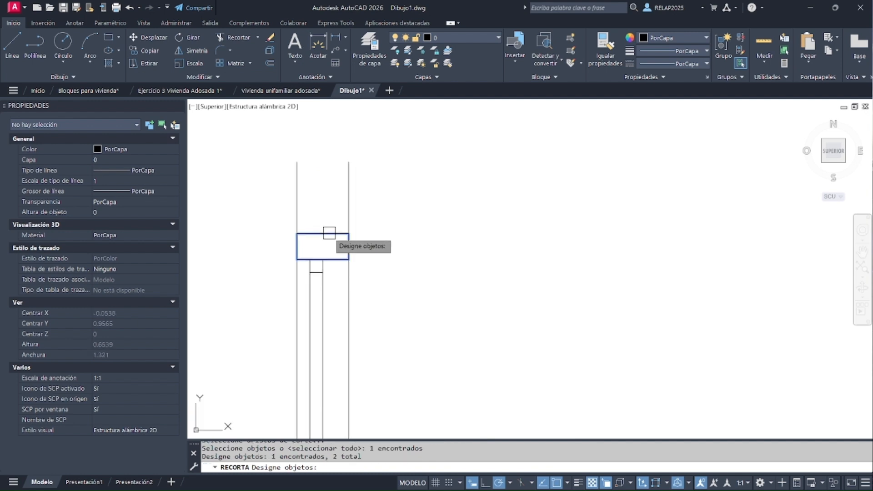
key("Return")
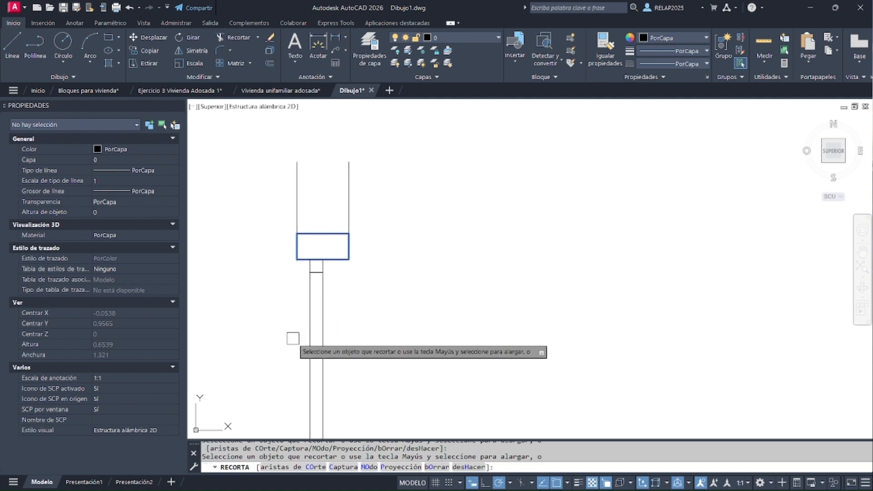
scroll(377, 204, "down", 4)
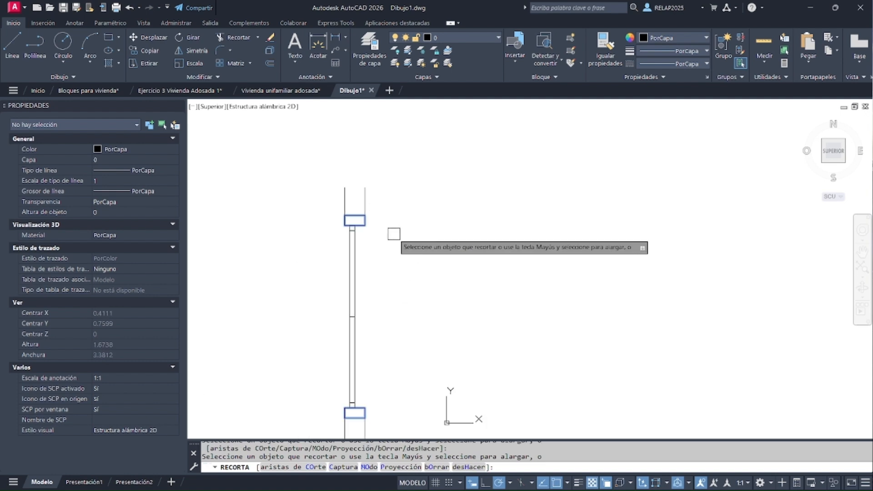
key("Escape")
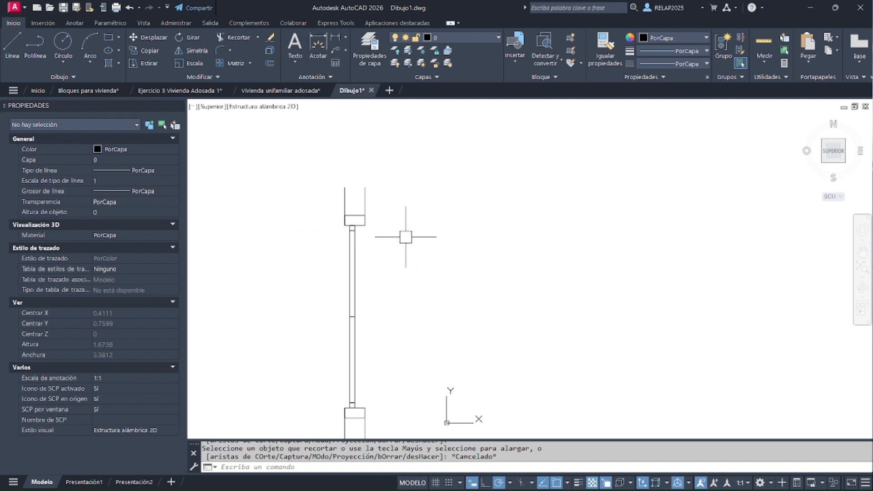
scroll(403, 238, "down", 2)
scroll(400, 328, "up", 2)
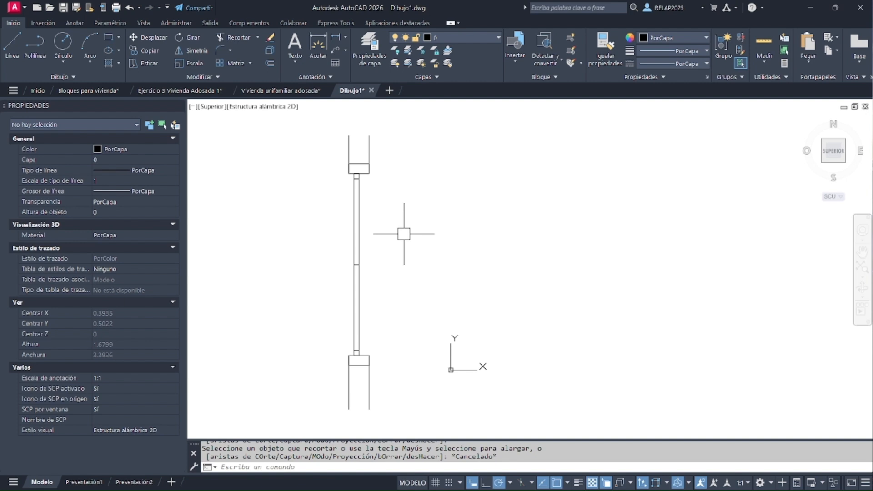
Open the window block placed in the wall in the Block Editor
left_click(358, 242)
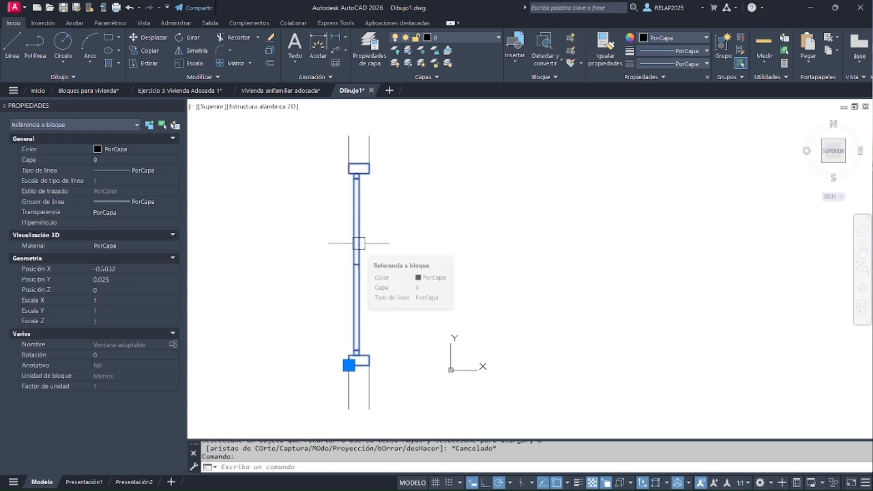
right_click(359, 243)
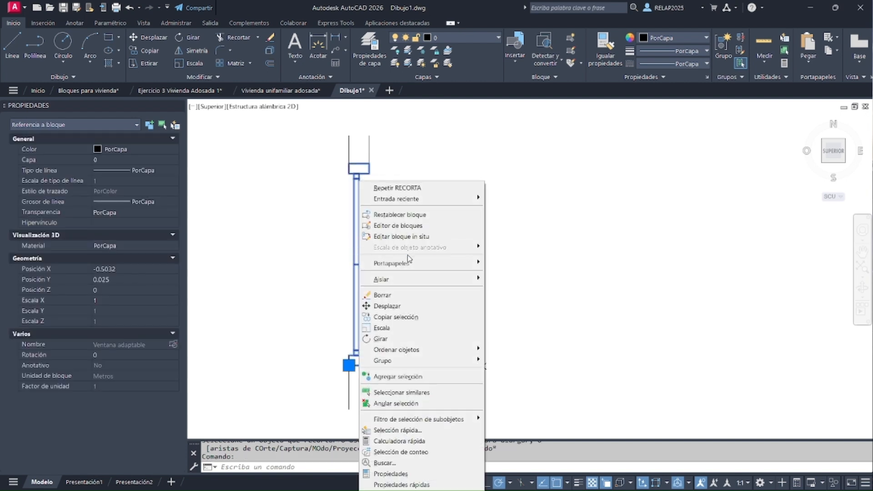
left_click(394, 226)
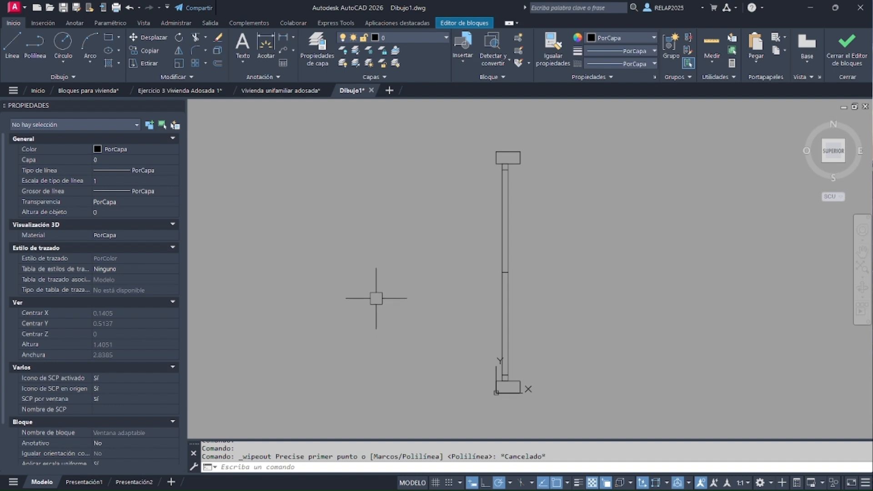
Draw a trial five-sided wipeout freehand across the middle of the window and delete it
left_click(42, 77)
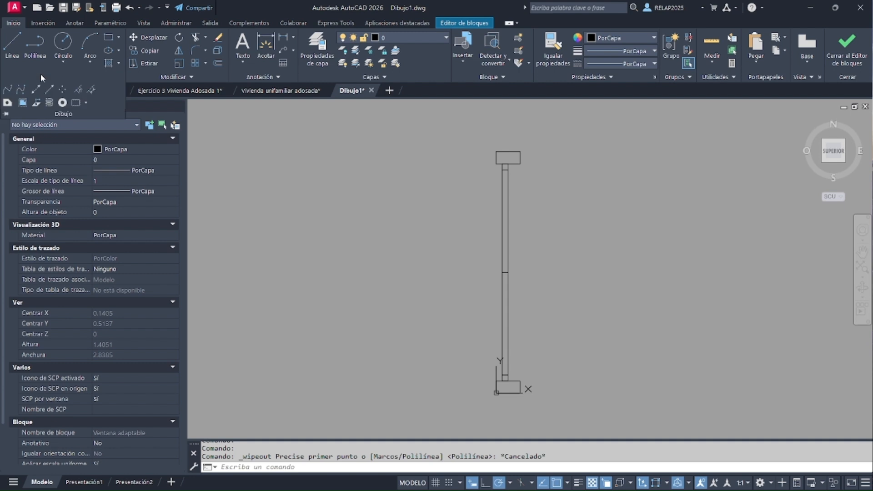
left_click(22, 103)
left_click(403, 249)
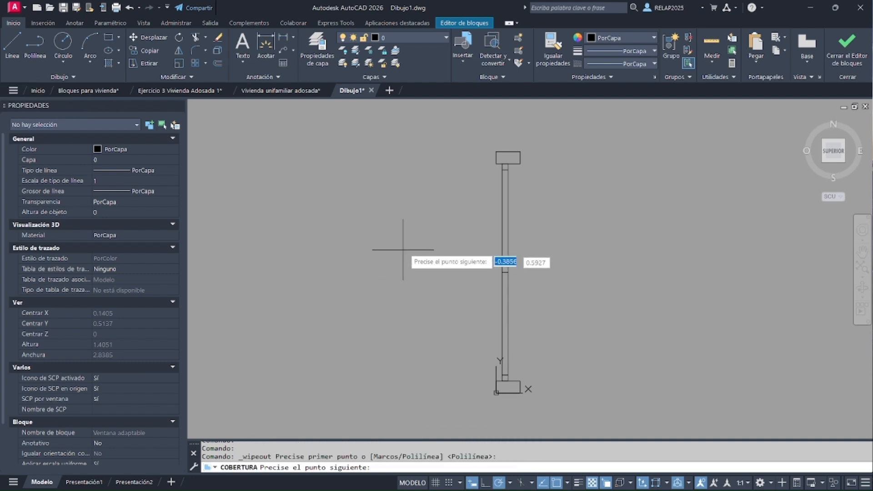
left_click(455, 170)
left_click(607, 226)
left_click(580, 327)
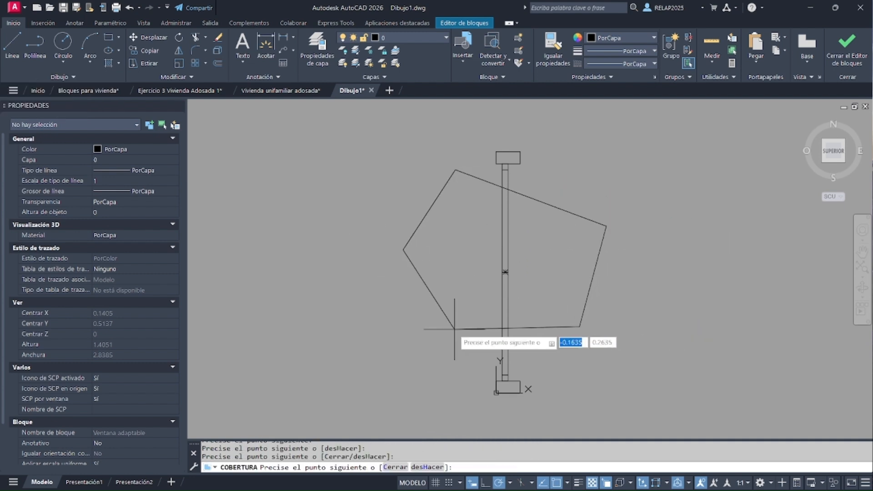
left_click(438, 330)
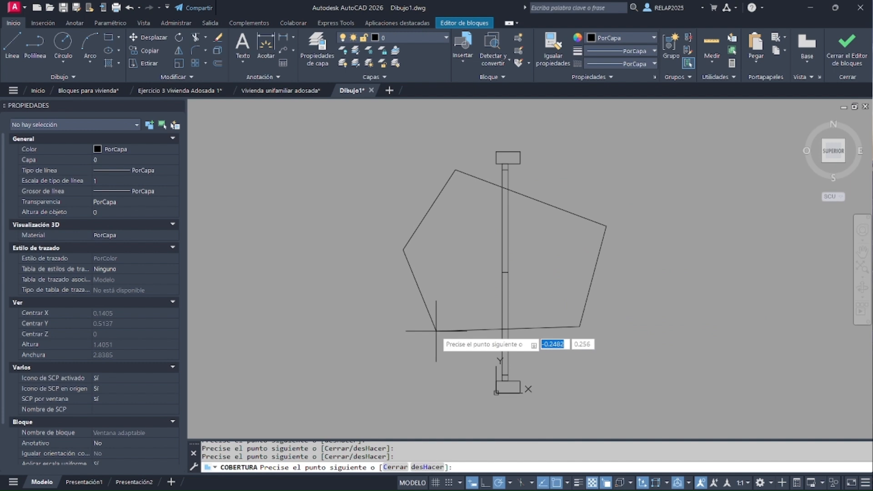
key("Return")
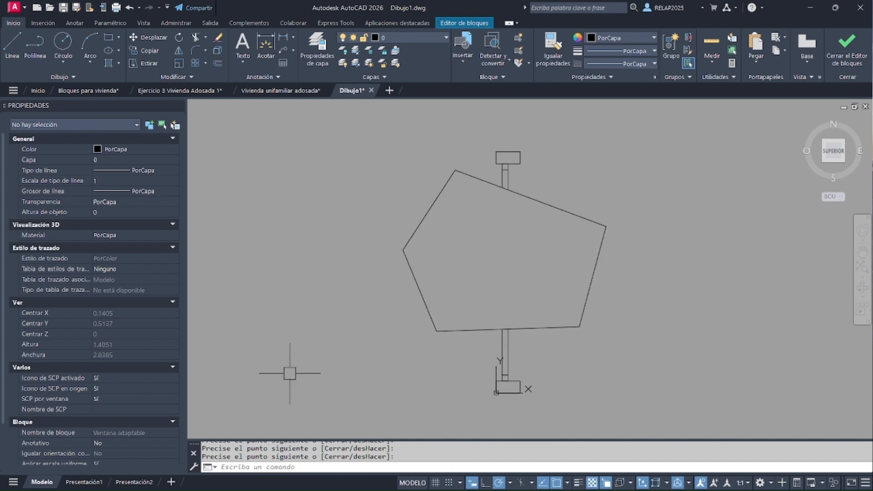
left_click(414, 281)
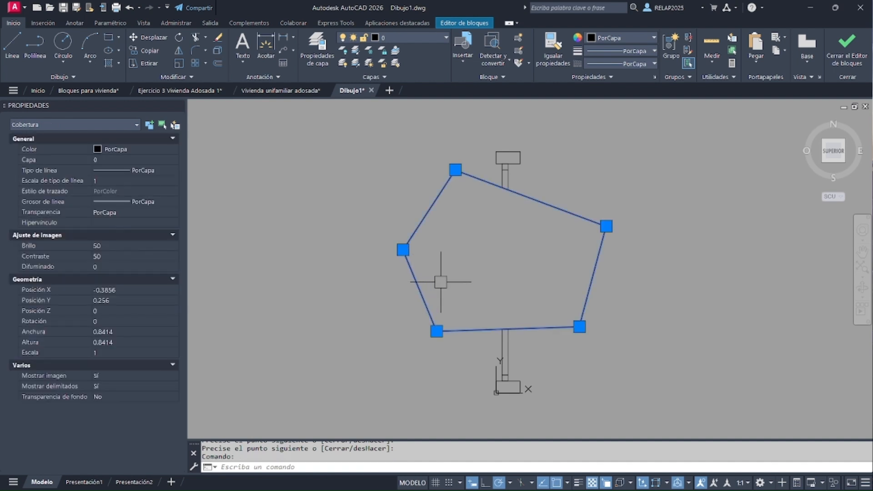
key("Delete")
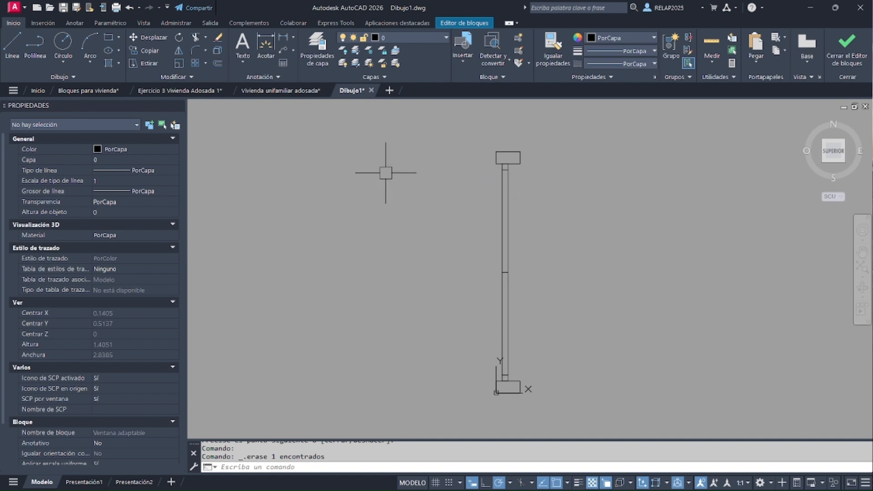
Draw a 0.1 by 1 m rectangle enclosing the whole window, from its lower-left outer corner to its upper-right outer corner
left_click(110, 40)
left_click(520, 387)
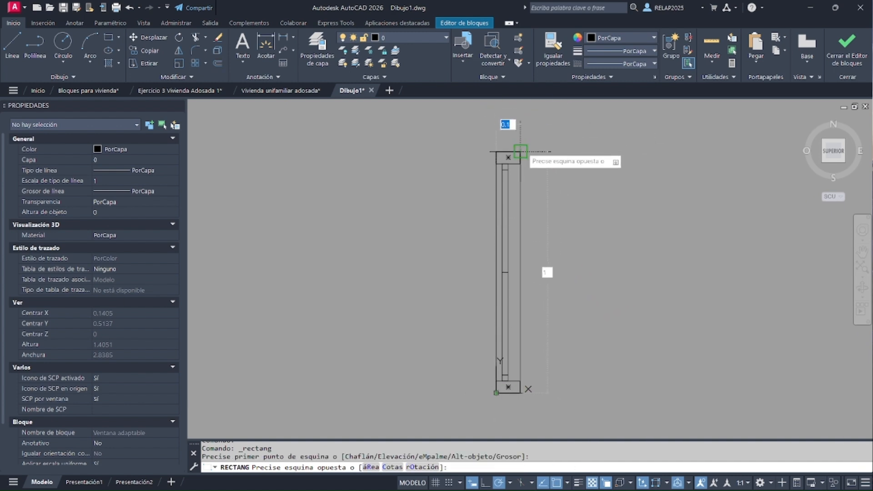
left_click(521, 151)
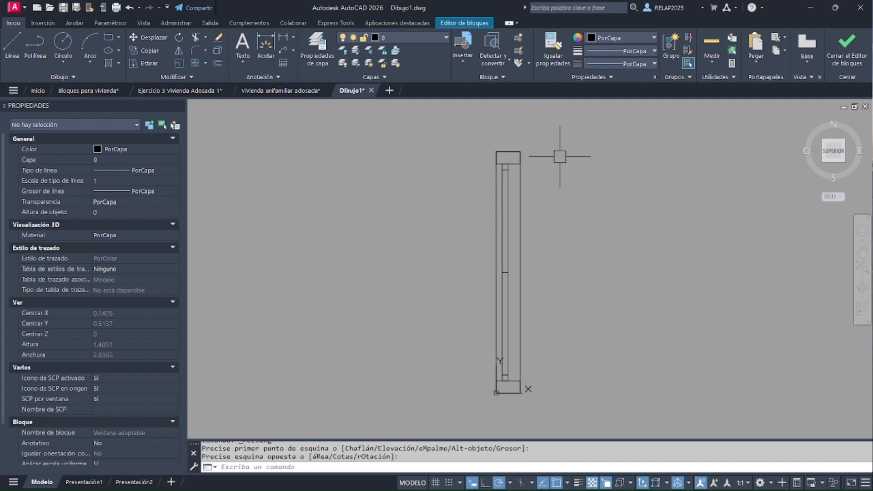
Stretch the right long side of the enclosing rectangle outward by 0.005 m, undoing the first stretch of 0.05
left_click(518, 261)
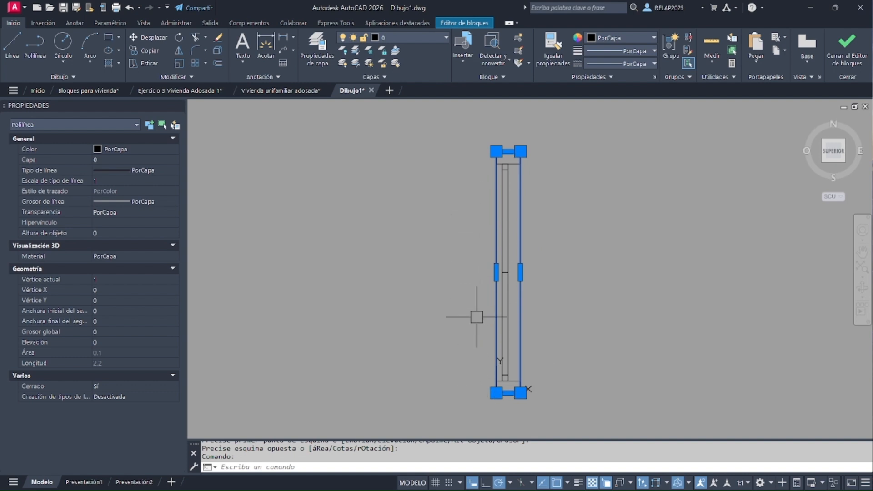
key("ctrl+z")
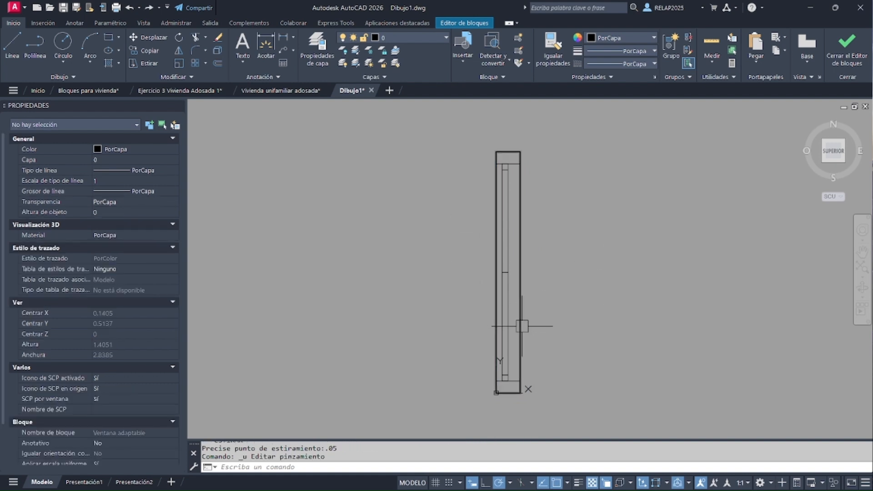
left_click(521, 327)
left_click(521, 272)
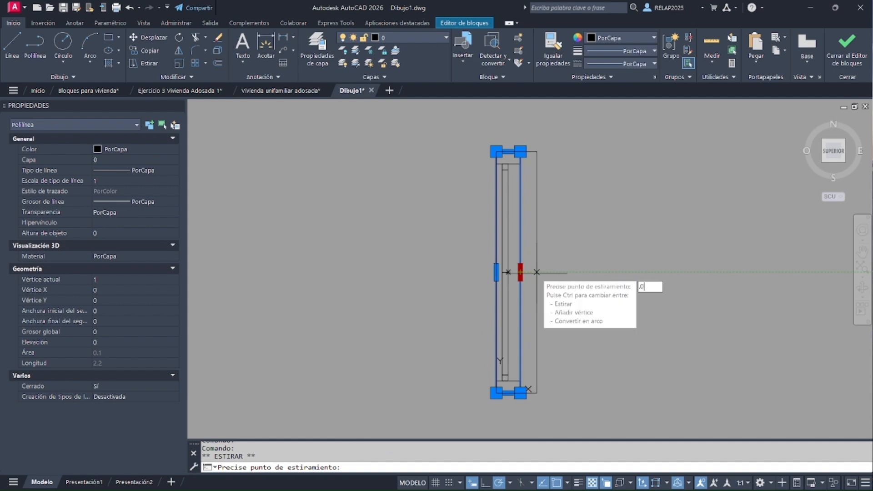
key("Return")
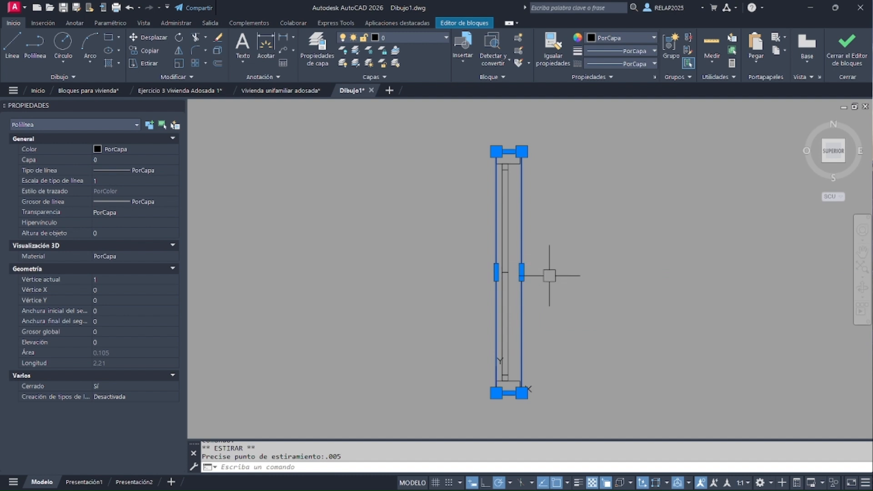
Stretch the left long side of the enclosing rectangle outward by 0.005 m
left_click(496, 272)
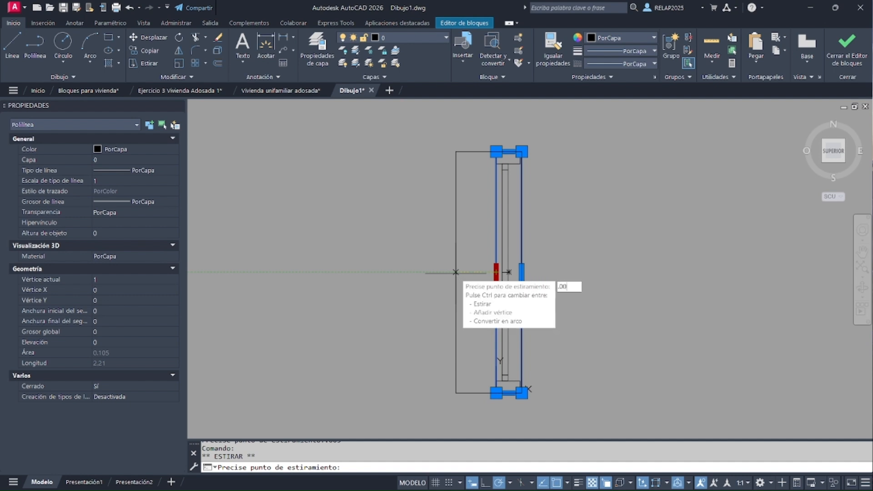
key("Return")
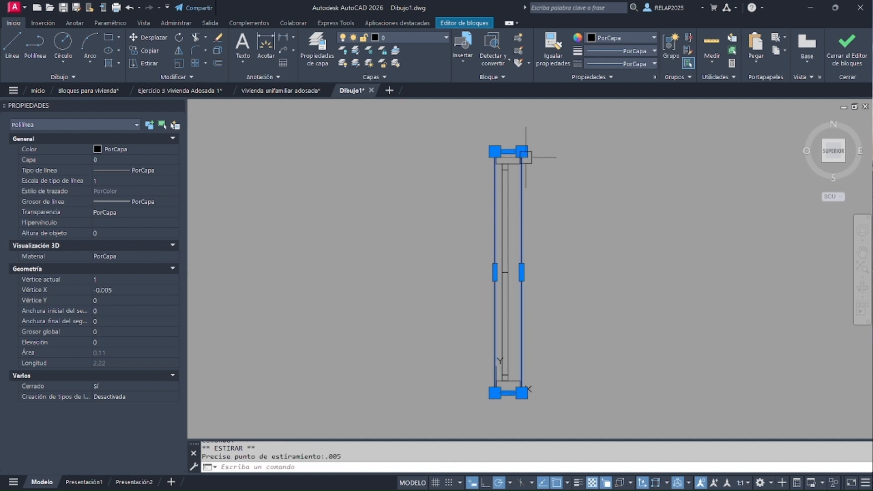
scroll(520, 150, "up", 3)
scroll(521, 150, "up", 5)
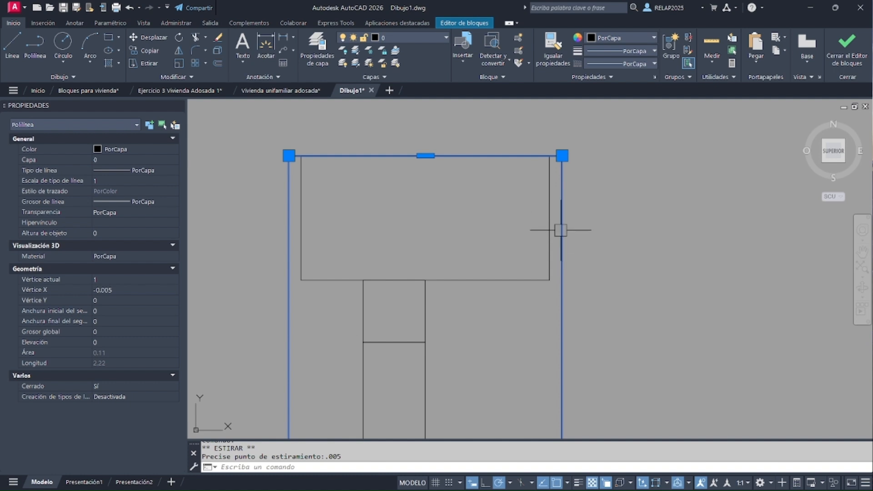
scroll(452, 137, "down", 5)
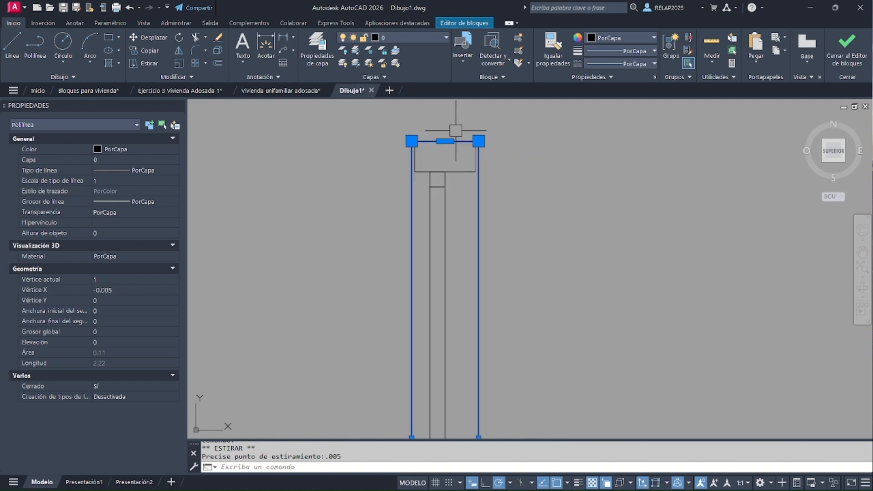
scroll(497, 193, "down", 4)
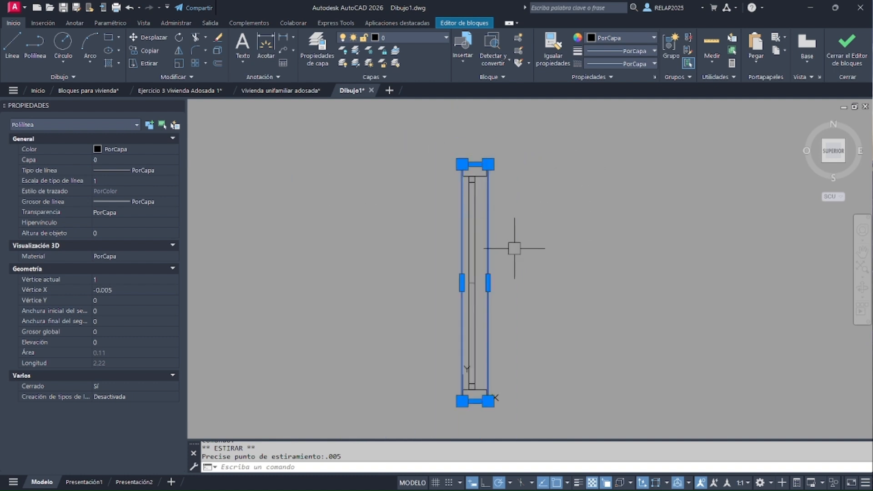
key("Escape")
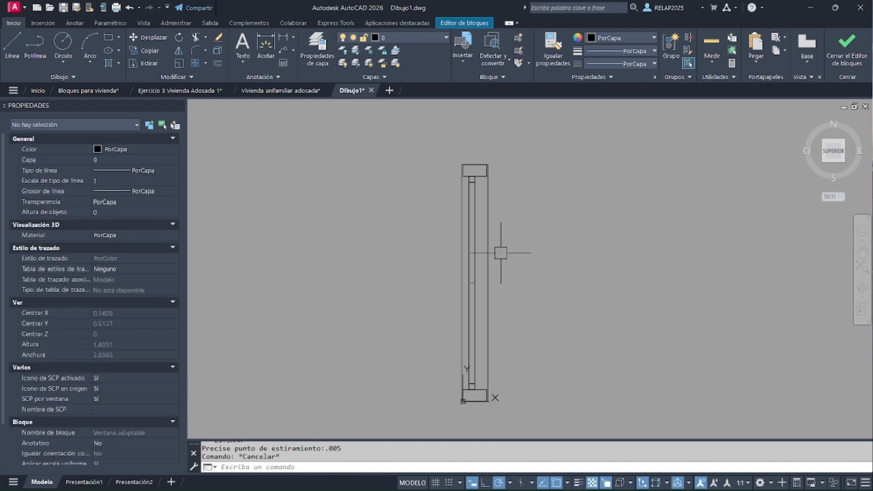
Create a wipeout from the enclosing rectangle with the Polilínea option, erasing the source polyline
left_click(56, 78)
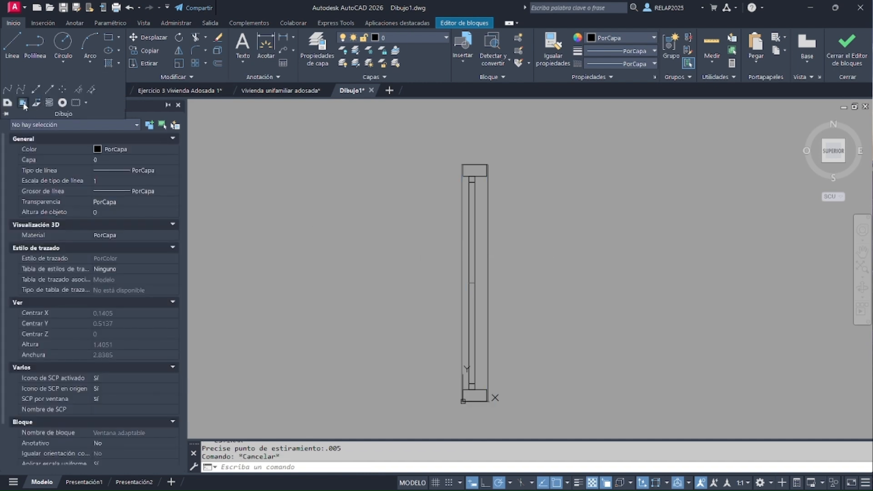
left_click(22, 102)
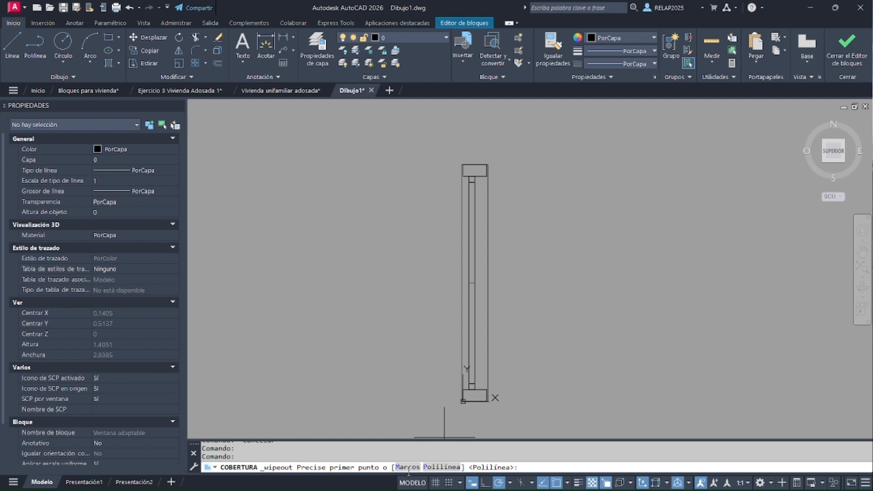
left_click(442, 468)
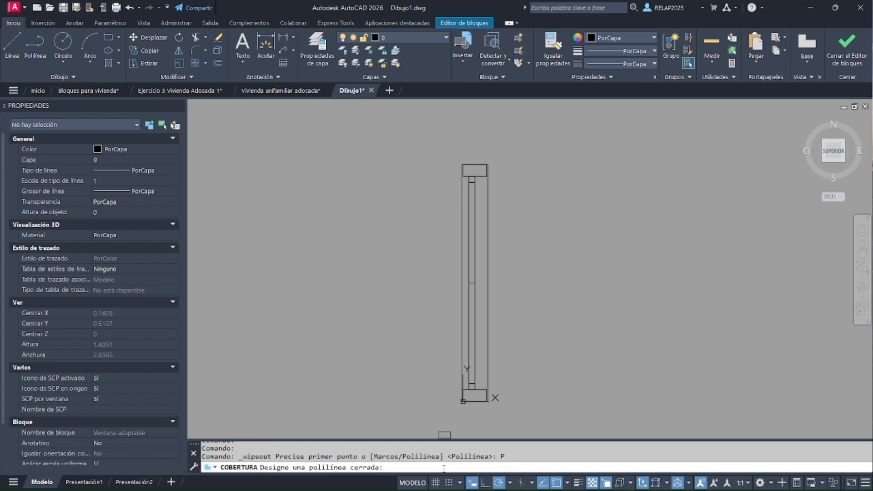
left_click(489, 261)
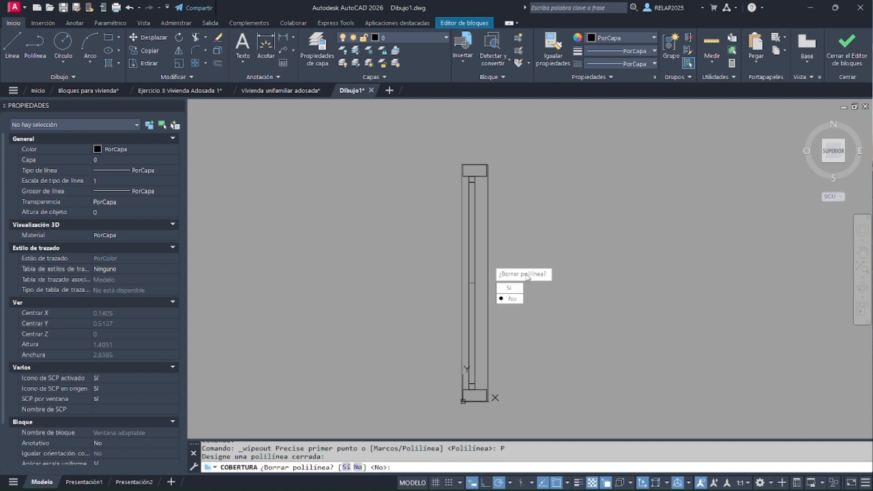
left_click(509, 289)
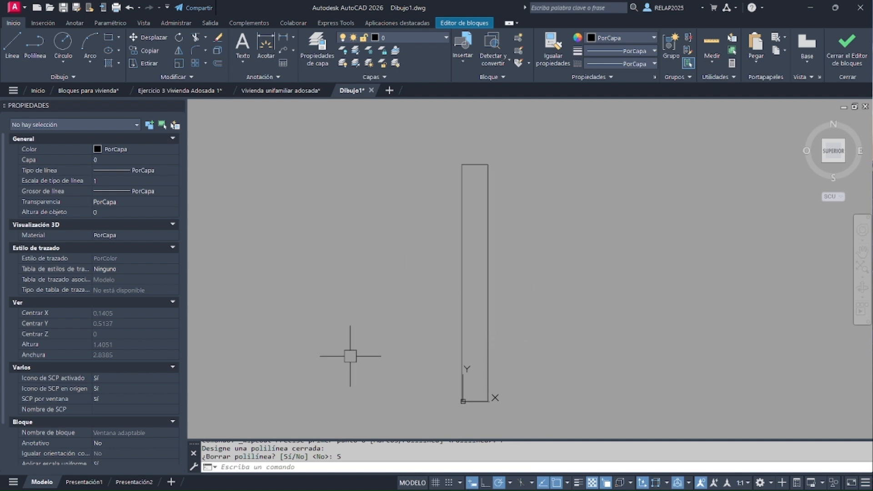
Send the wipeout behind all the window geometry
left_click(490, 253)
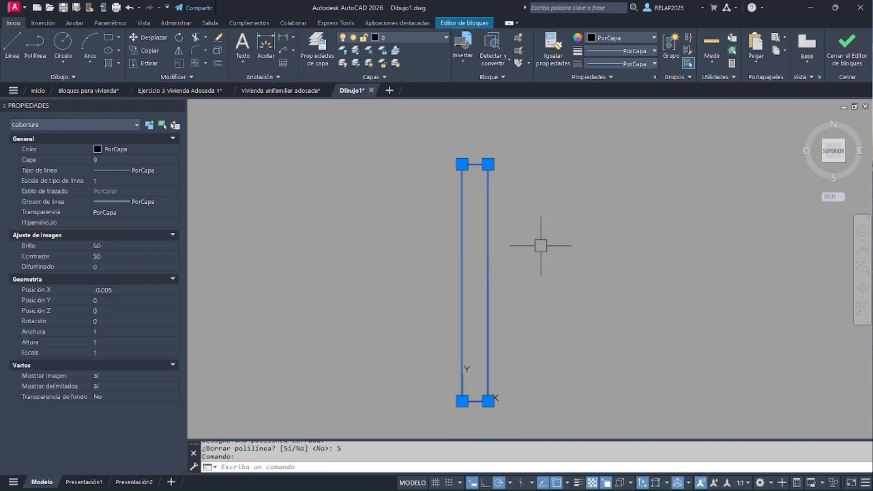
right_click(524, 224)
mouse_move(556, 350)
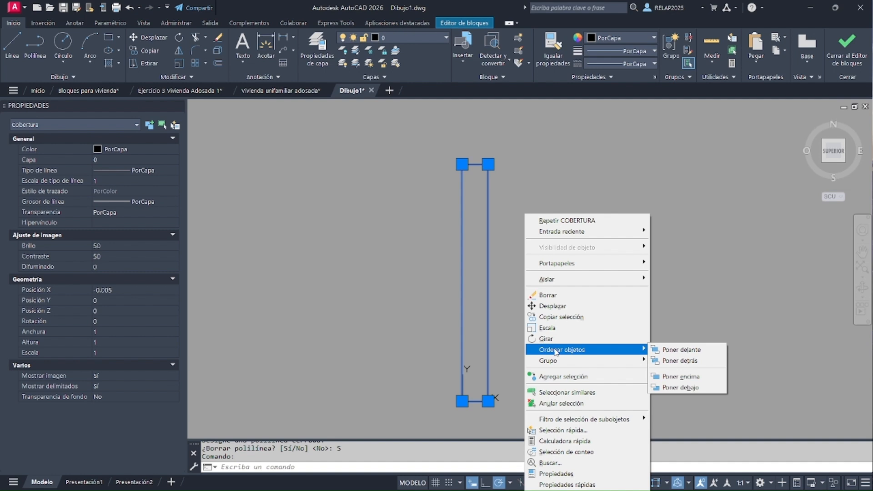
left_click(686, 363)
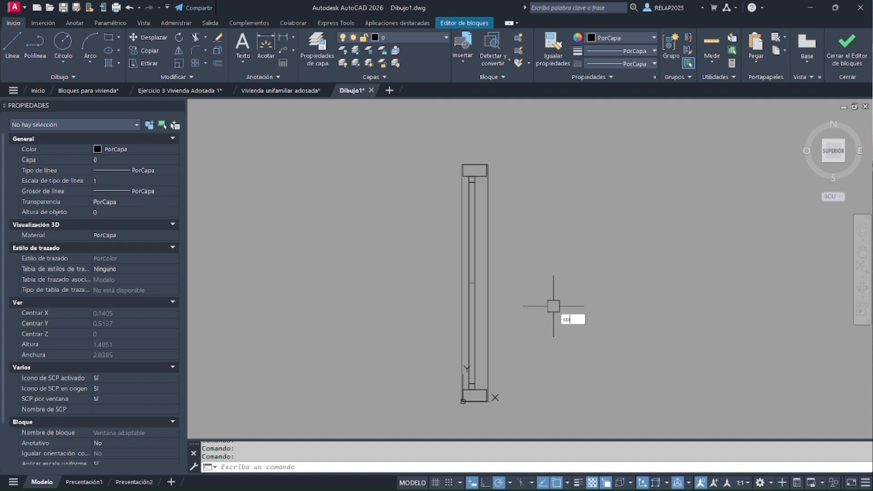
Turn off the wipeout frames by setting the COBERTURA command's Marcos option to DES
type("bertura")
key("Return")
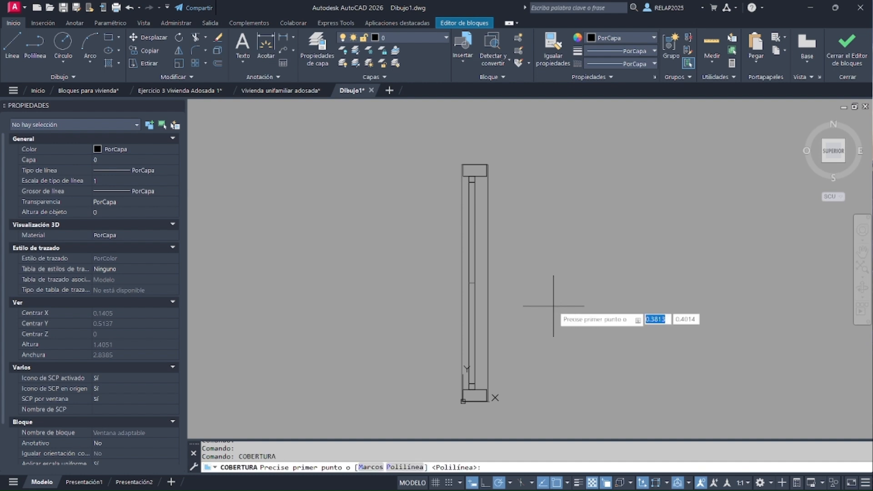
left_click(372, 467)
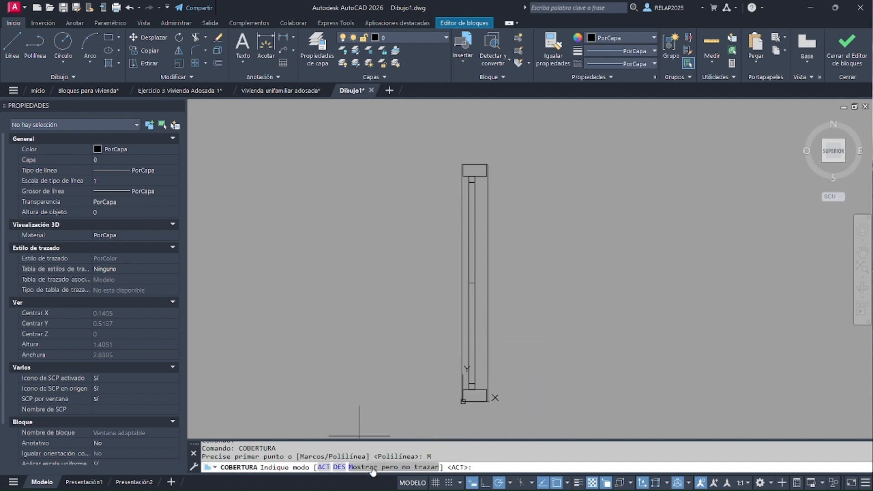
left_click(340, 467)
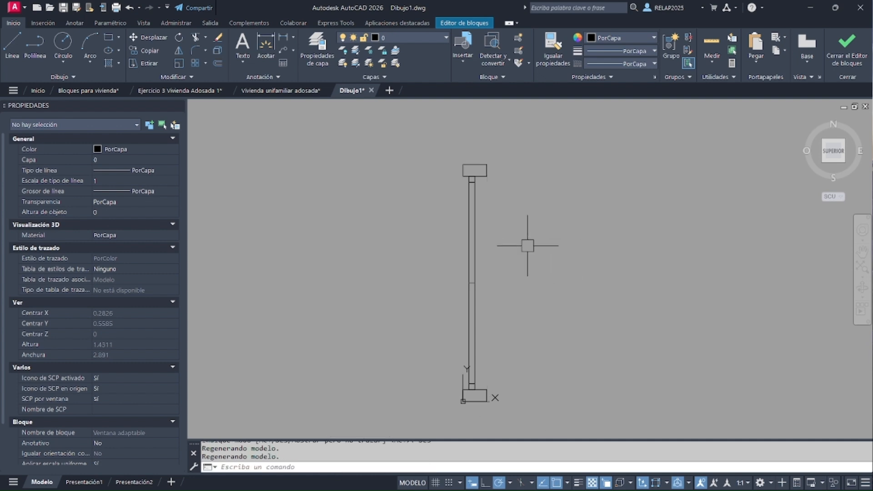
left_click(492, 260)
key("Escape")
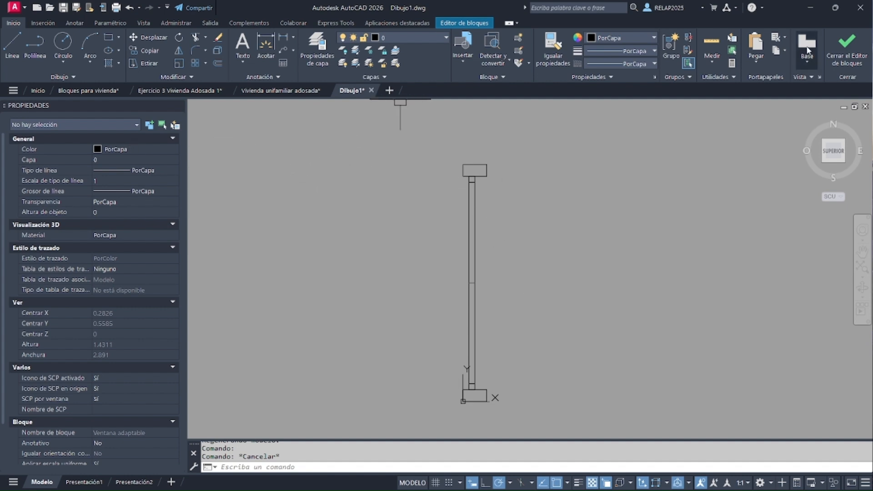
Close the Block Editor, saving the changes to the block Ventana adaptable
left_click(848, 56)
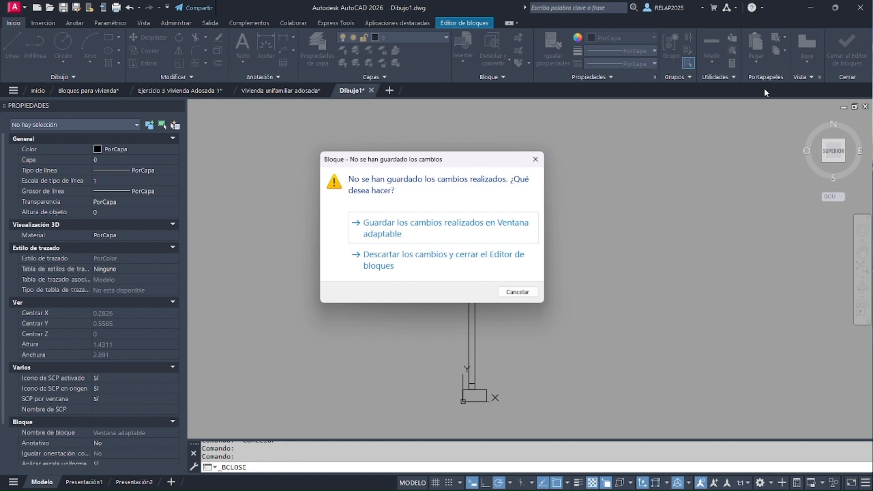
left_click(384, 233)
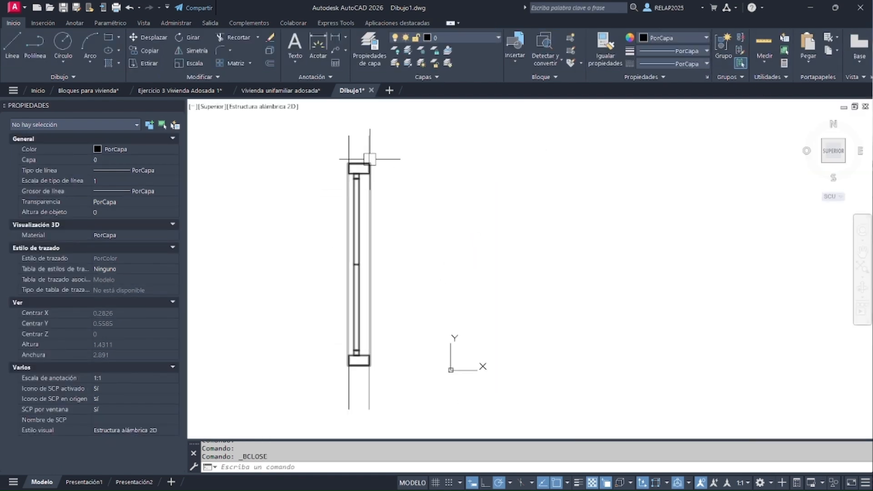
Draw a vertical wall line about 1.42 m long to the right of the window and offset it 0.1 m to the right
left_click(12, 43)
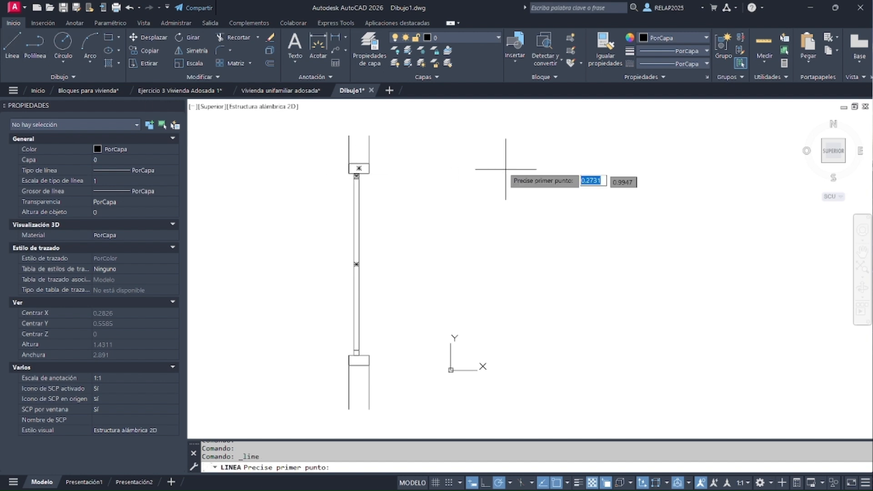
left_click(413, 137)
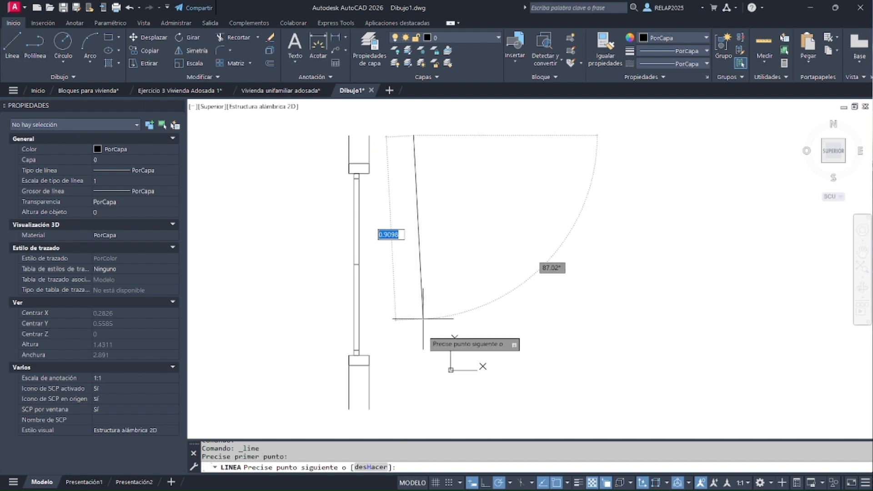
left_click(413, 423)
key("Return")
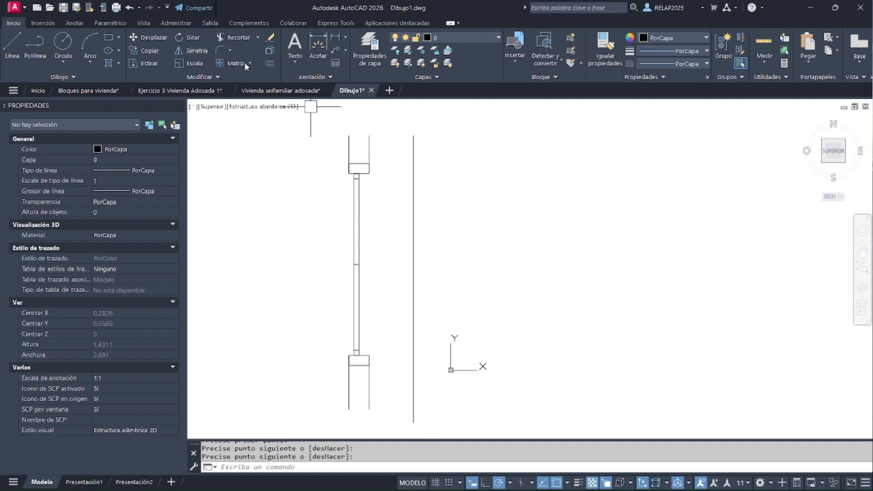
left_click(272, 62)
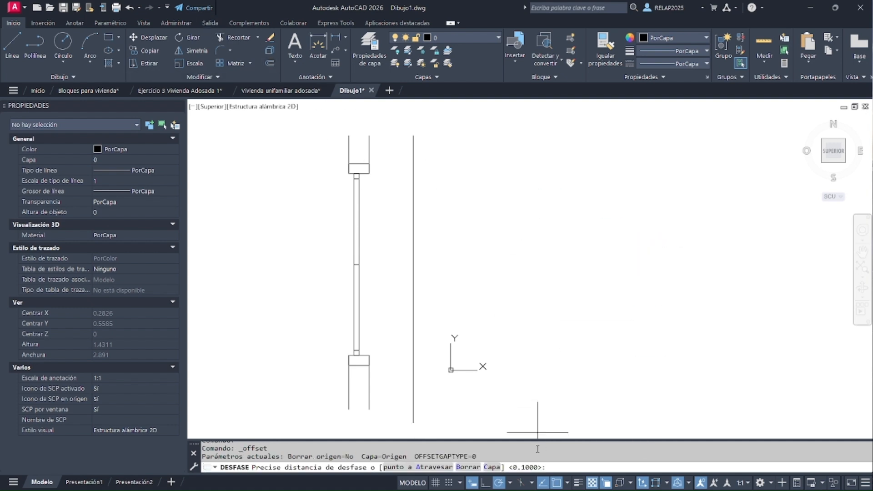
key("Return")
left_click(415, 287)
left_click(454, 285)
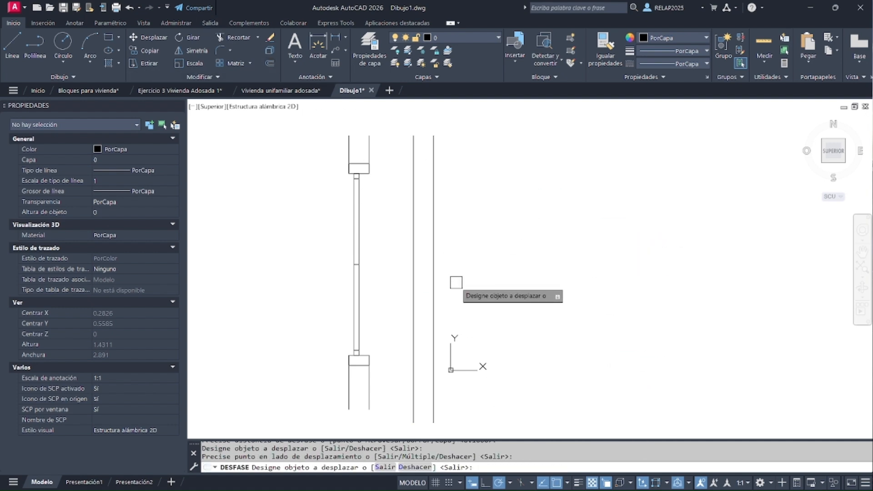
key("Escape")
Move the window block by its insertion point perpendicularly onto the left line of the new wall
left_click(369, 217)
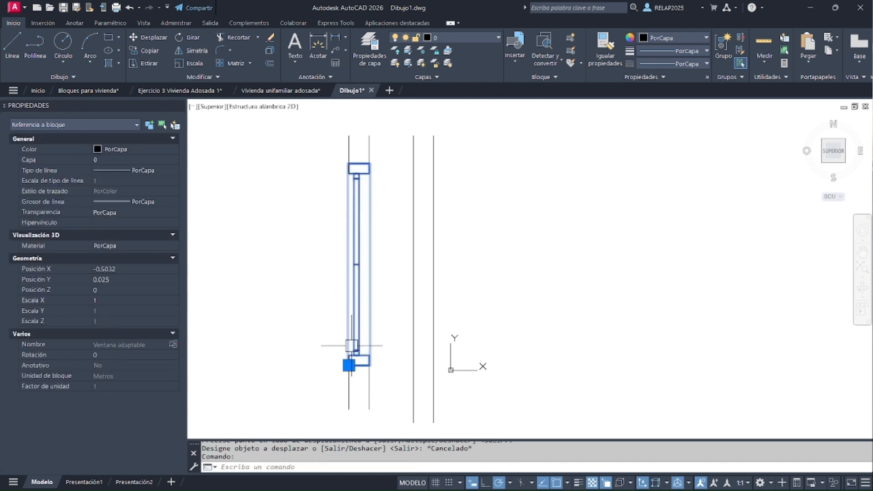
left_click(349, 365)
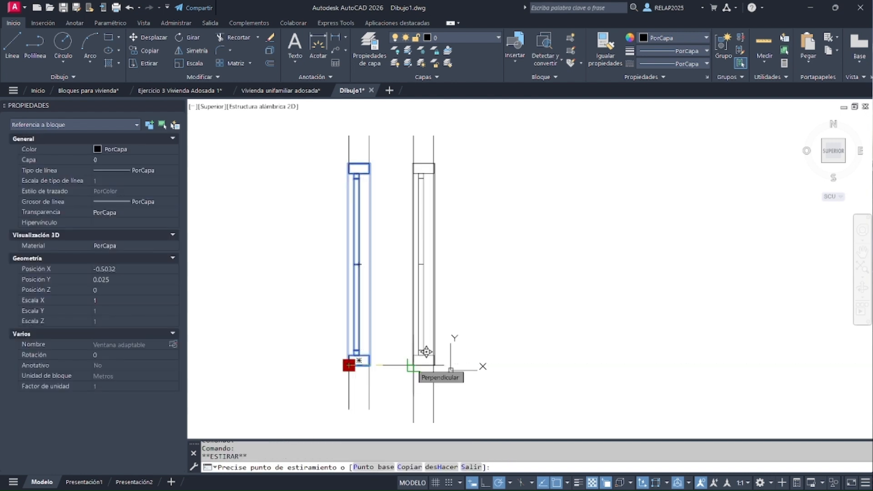
left_click(426, 352)
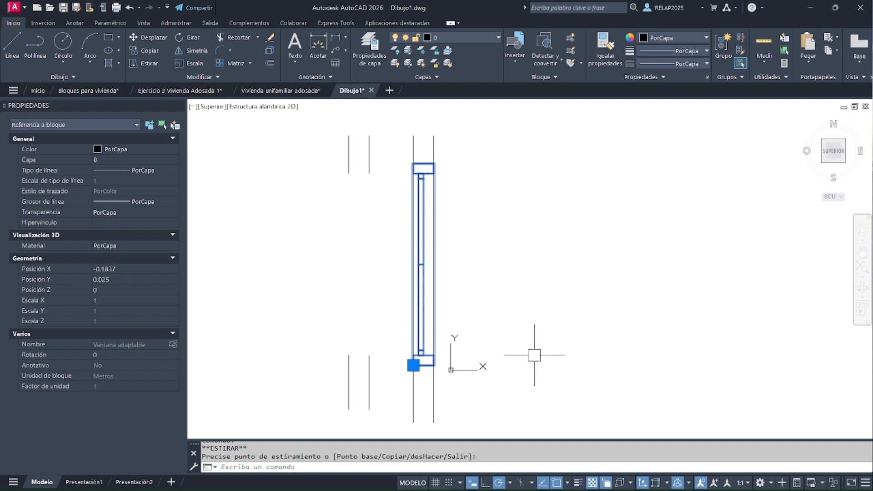
key("Escape")
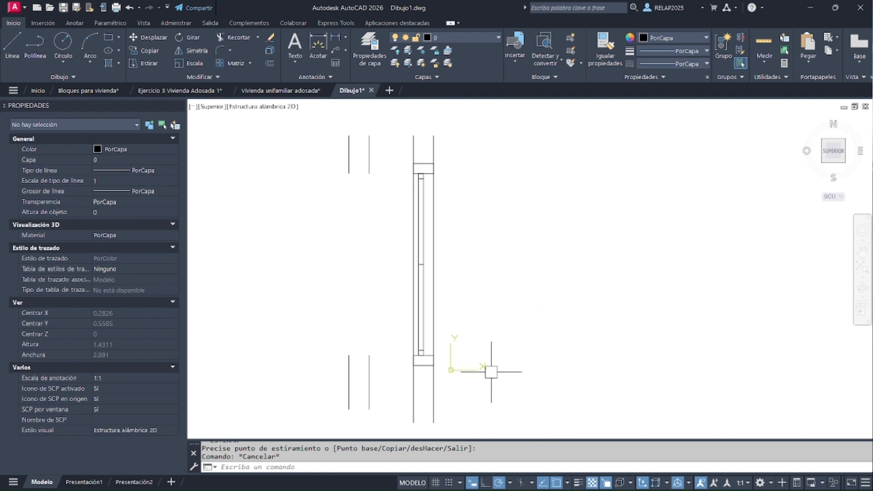
Undo the last action and bring the window block to the front of the draw order with Poner delante
left_click(424, 172)
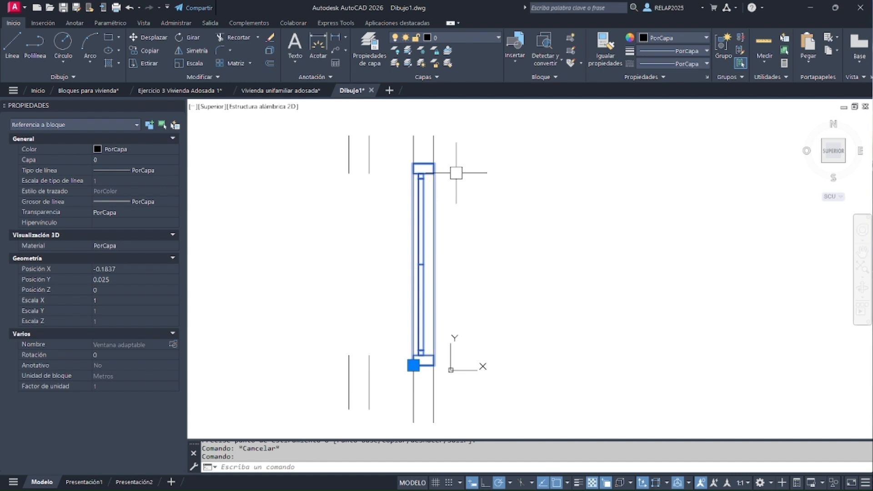
key("ctrl+z")
right_click(478, 236)
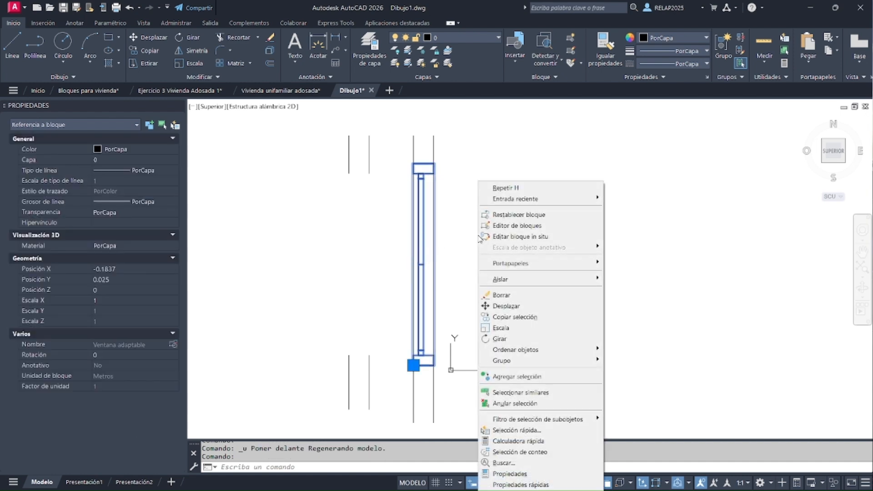
mouse_move(530, 352)
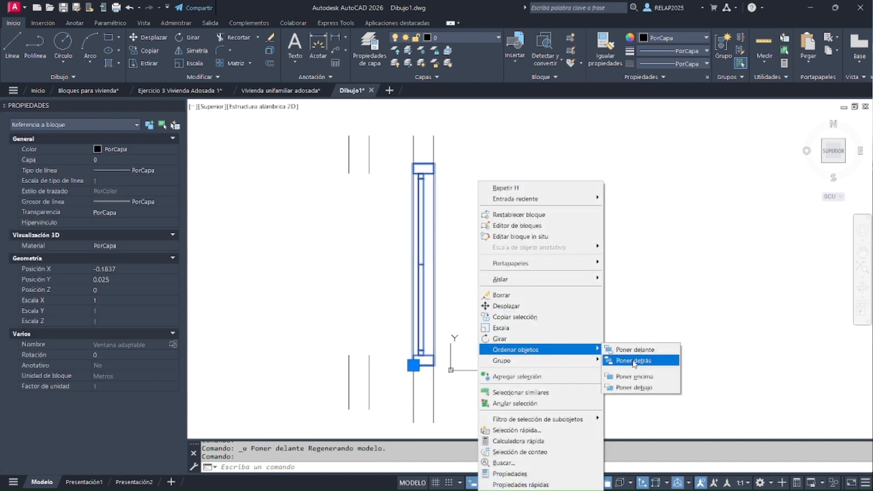
left_click(632, 351)
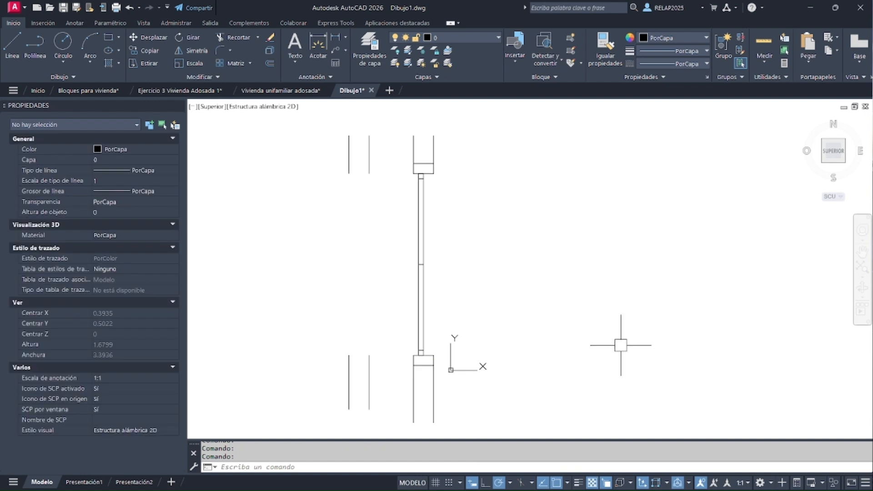
Move the window block about 0.17 m down along the new wall by its insertion grip
left_click(419, 350)
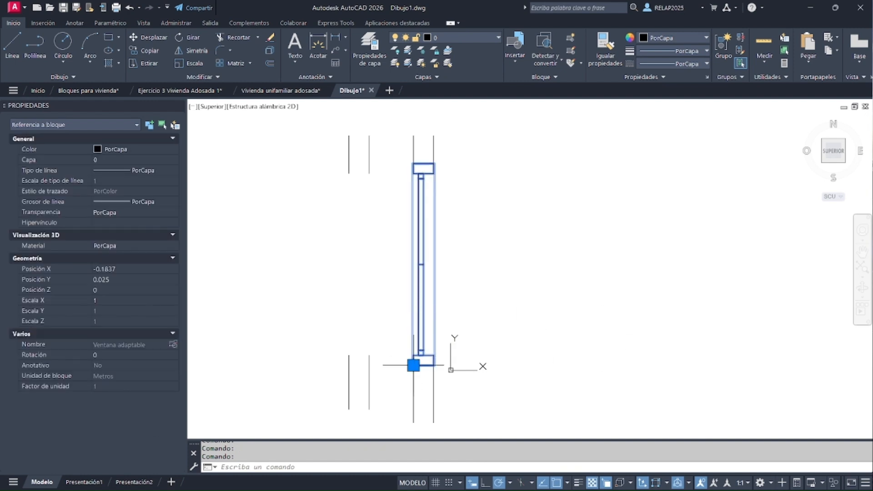
left_click(414, 366)
left_click(413, 400)
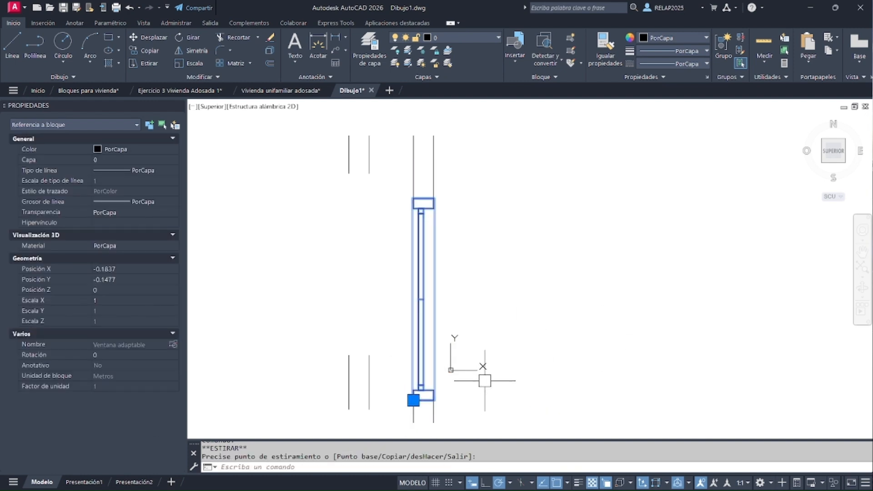
key("Escape")
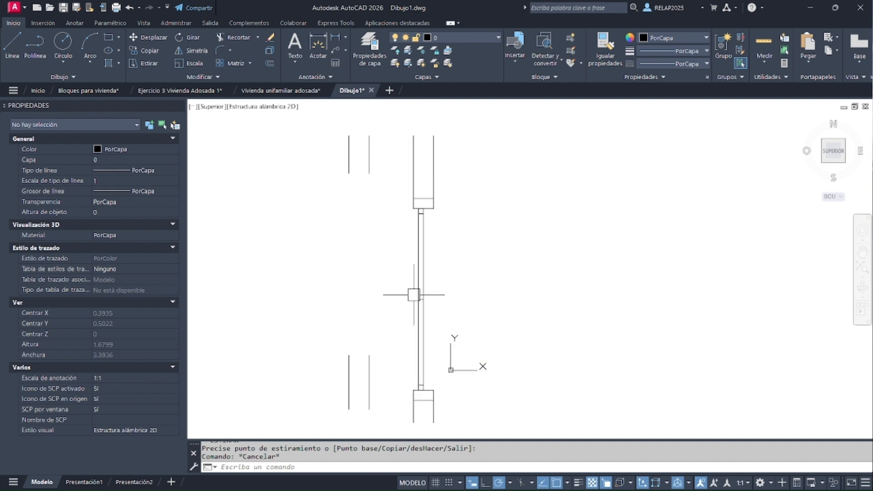
Open the block Ventana adaptable in the Block Editor from the window on the new wall
left_click(422, 256)
double_click(421, 257)
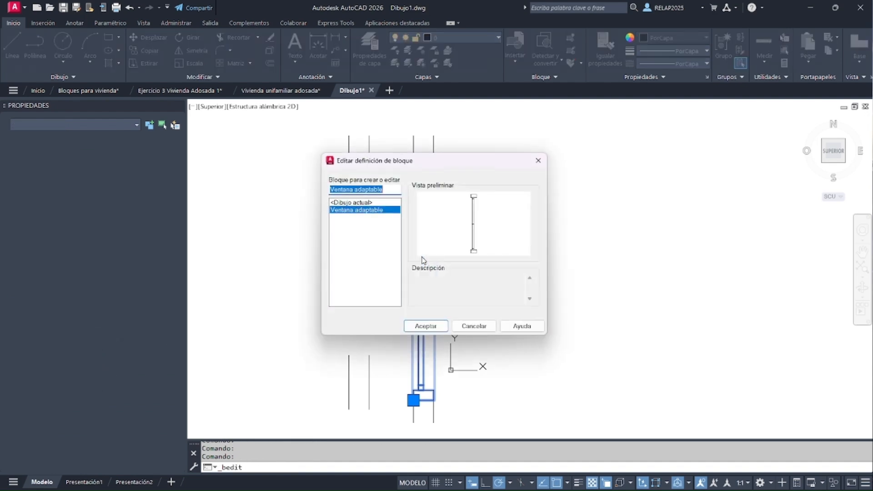
left_click(427, 328)
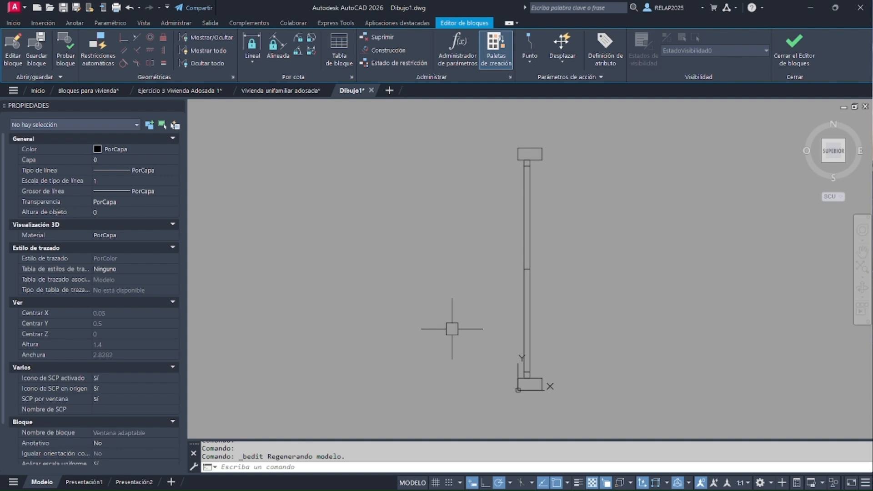
Add a perpendicular Alineación parameter at the window's lower-left corner with vertical direction, and close the Block Editor, saving the changes
left_click(530, 66)
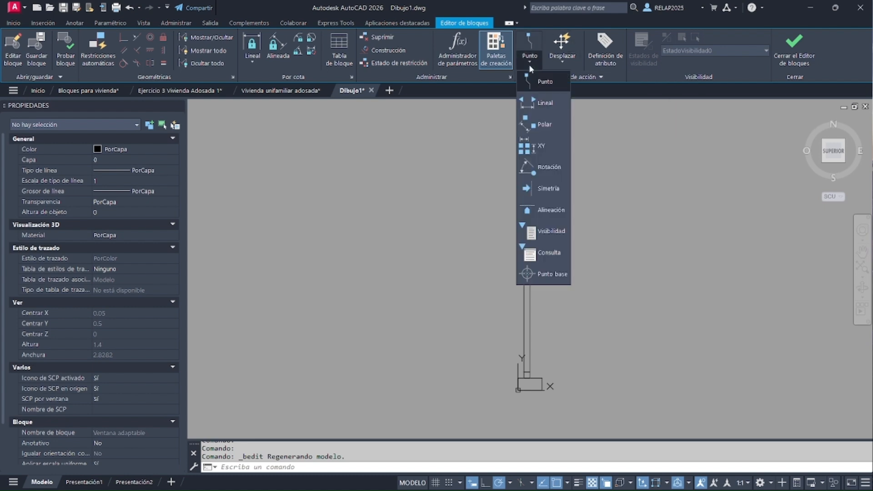
left_click(539, 210)
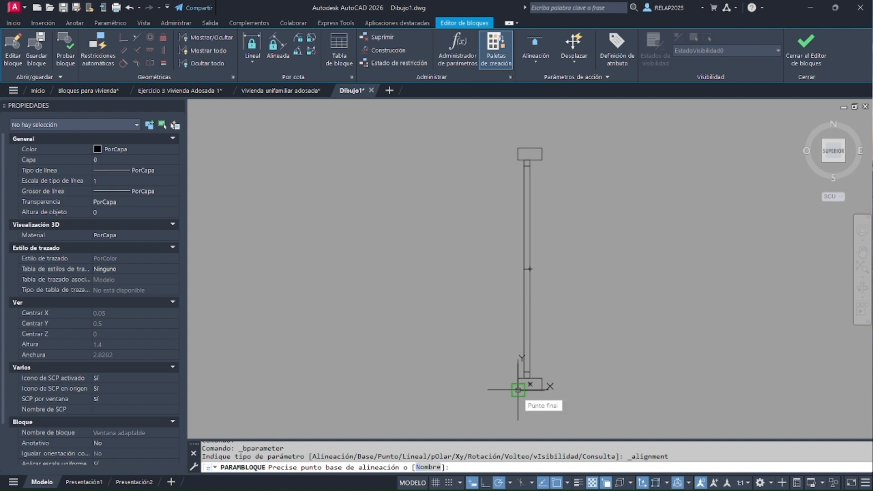
left_click(518, 390)
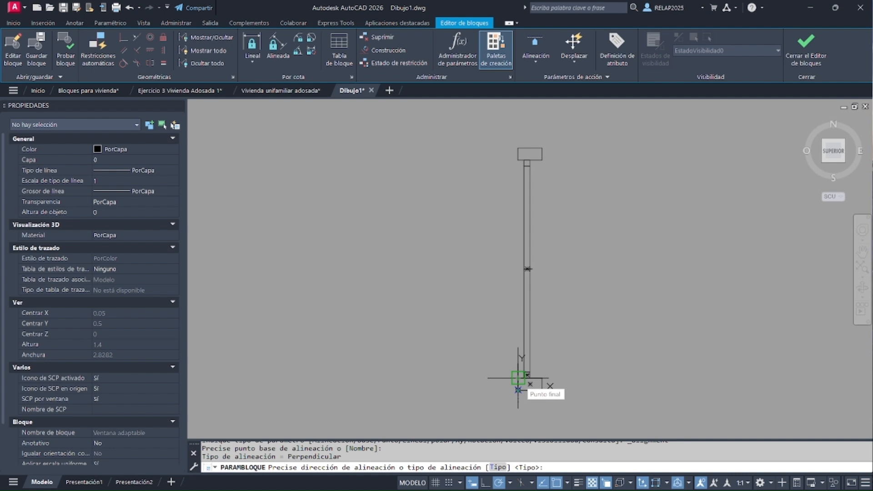
left_click(519, 390)
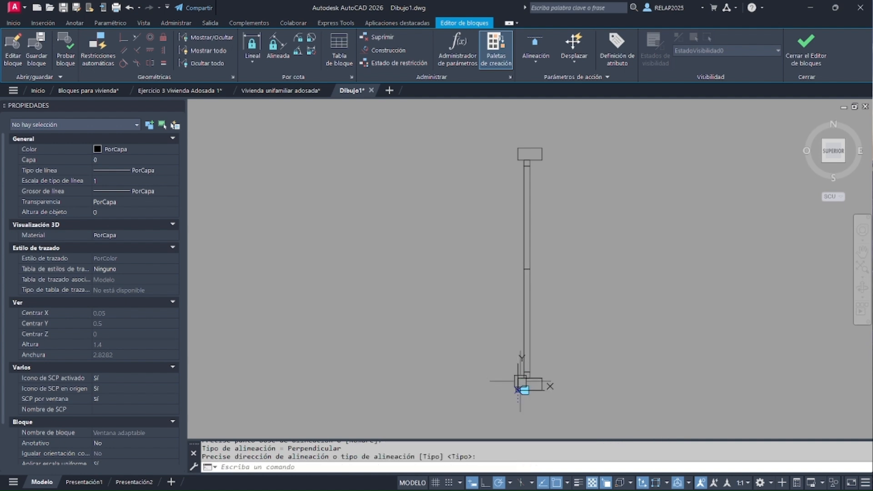
scroll(524, 416, "up", 5)
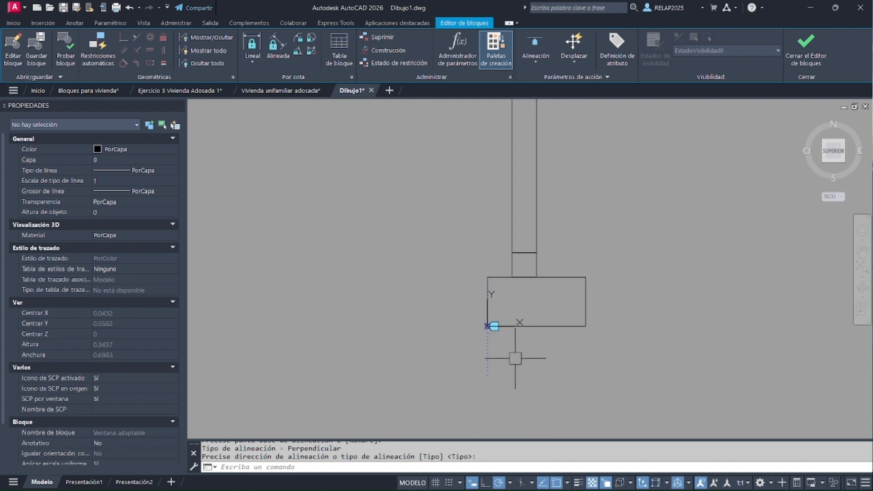
scroll(489, 325, "up", 8)
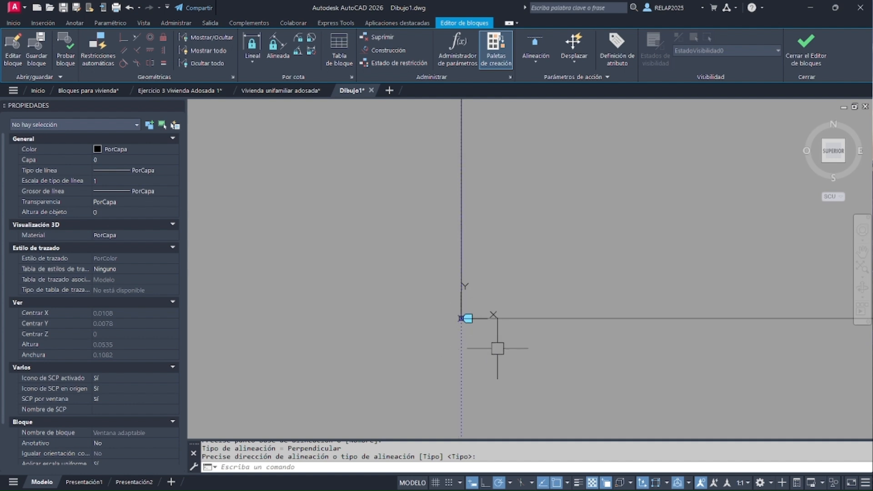
scroll(498, 349, "down", 14)
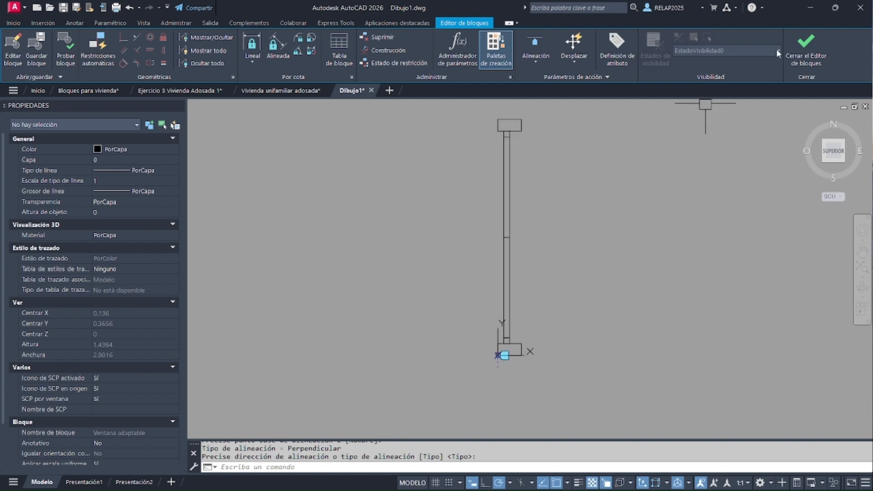
left_click(806, 48)
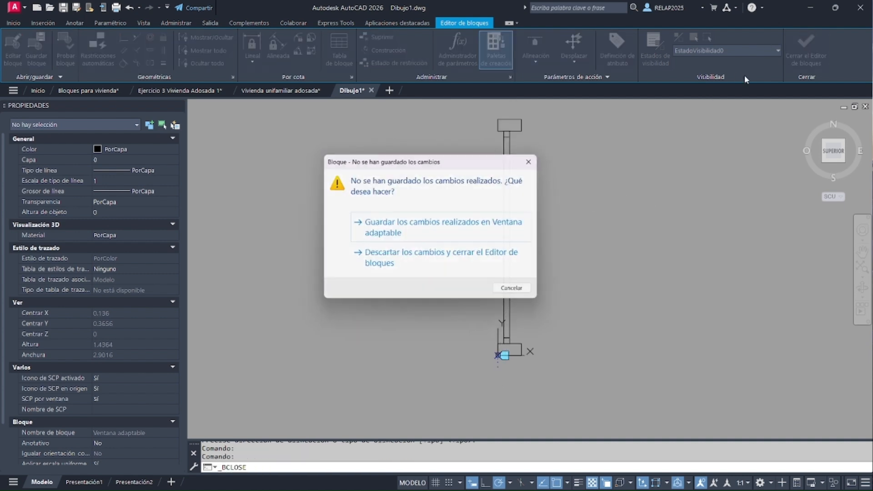
left_click(400, 234)
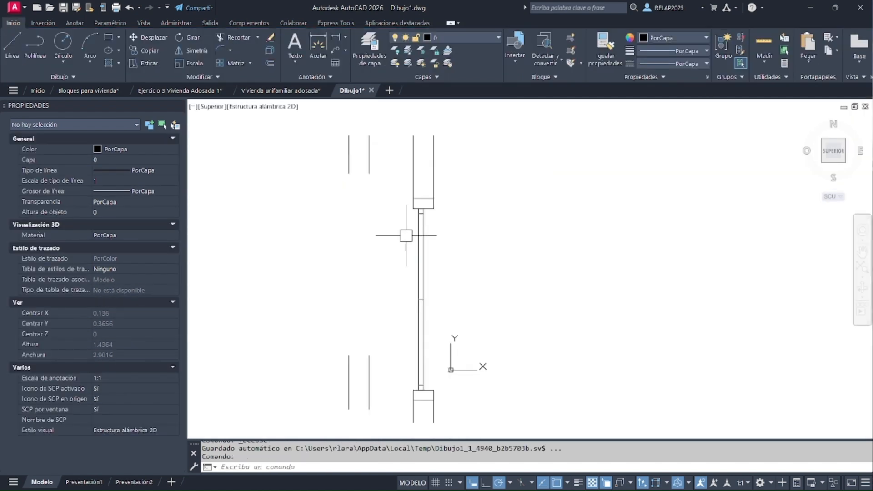
Delete the window block reference from the new wall, keeping the wall lines
left_click(427, 247)
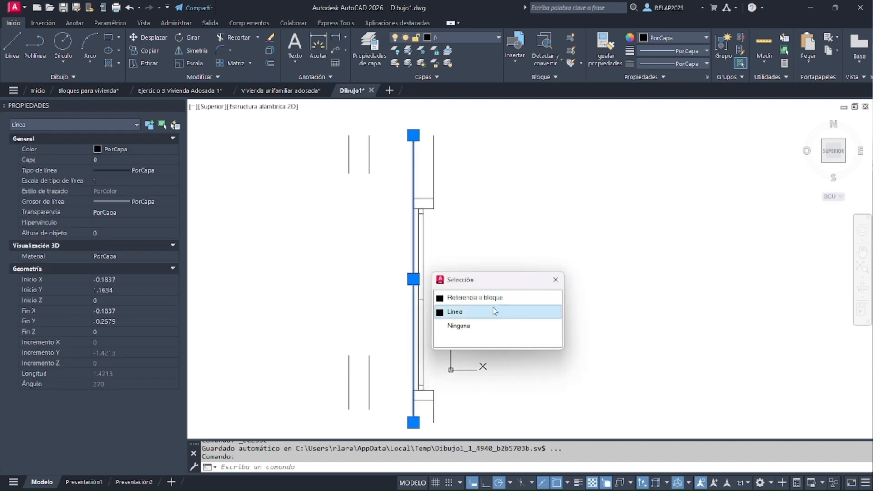
left_click(479, 293)
key("Delete")
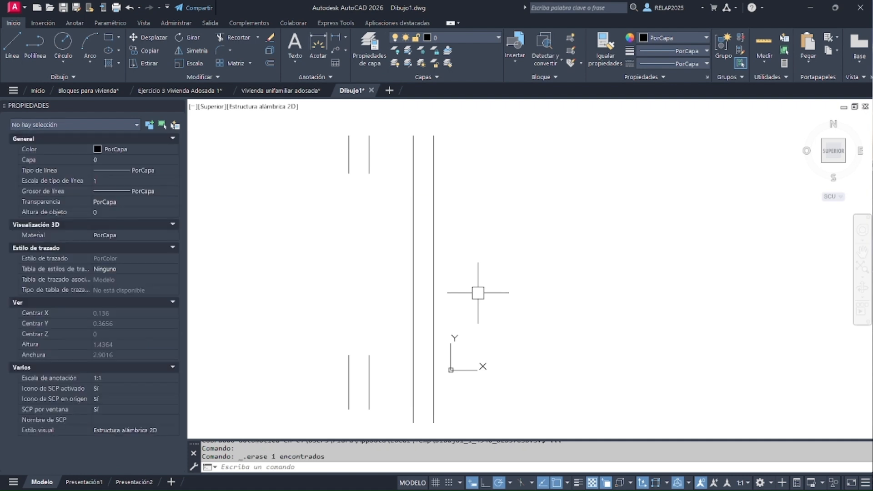
Insert the block Ventana adaptable with its base point on the left line of the new wall, and select it
left_click(516, 67)
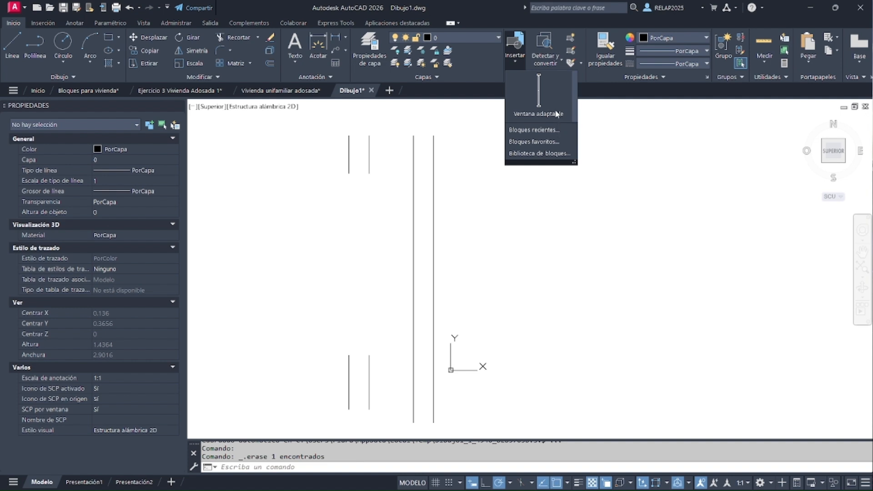
left_click(557, 113)
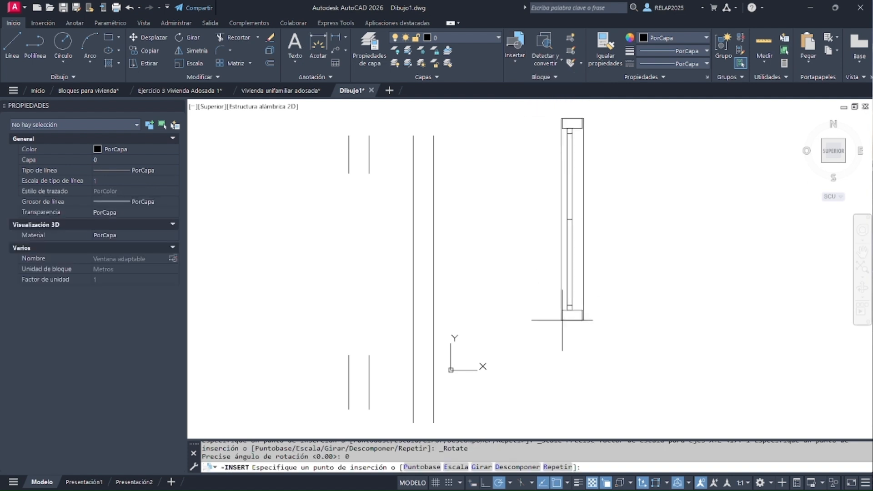
left_click(414, 367)
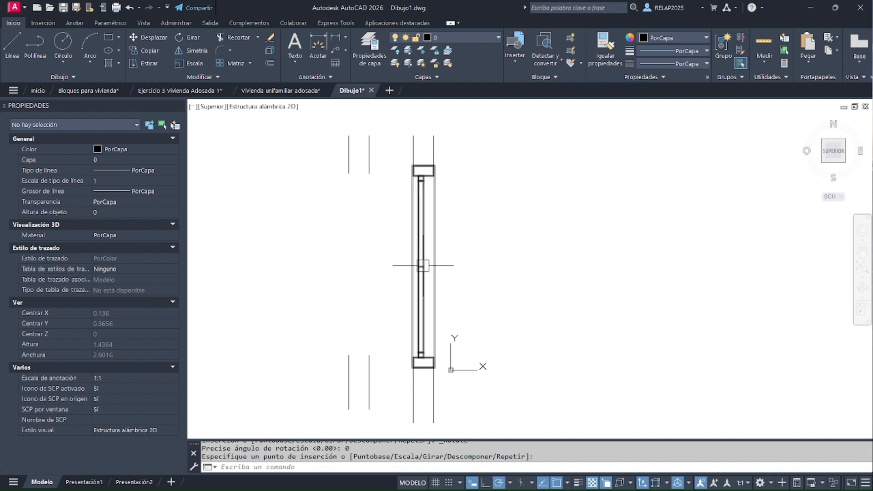
left_click(411, 319)
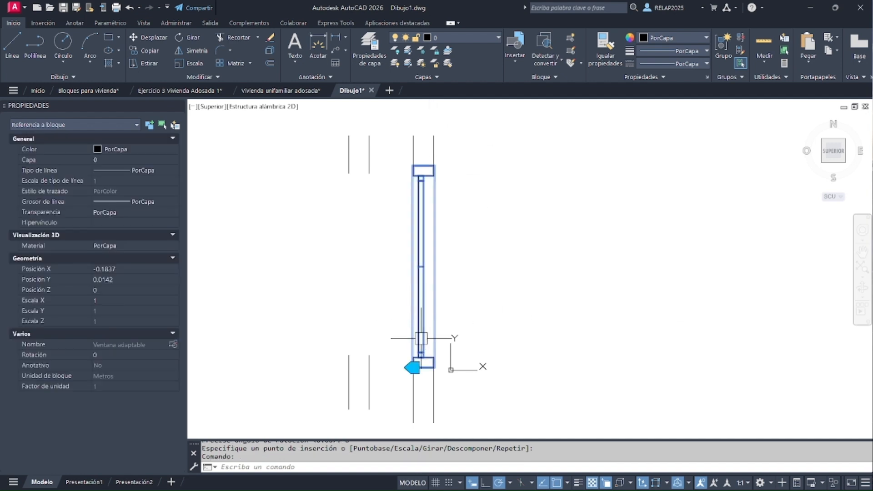
Test the window's alignment grip on both lines of the vertical wall, finishing on the left line near its lower end, and deselect the window
left_click(410, 363)
left_click(576, 309)
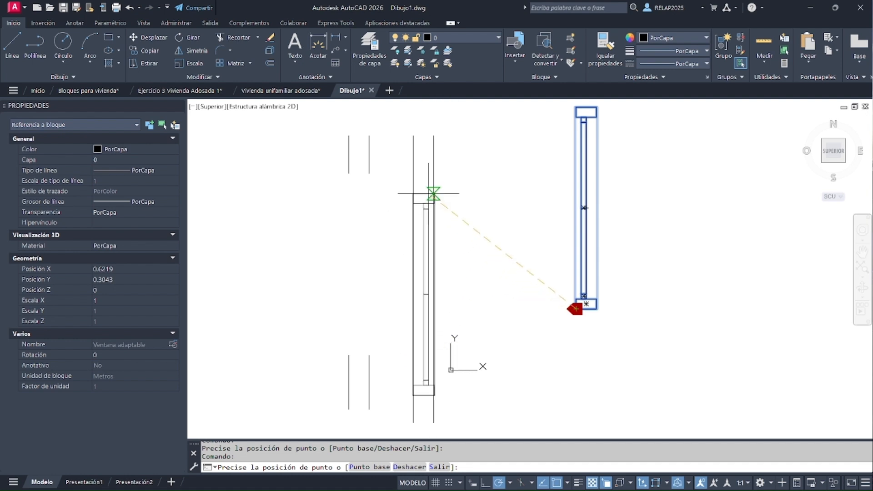
left_click(433, 193)
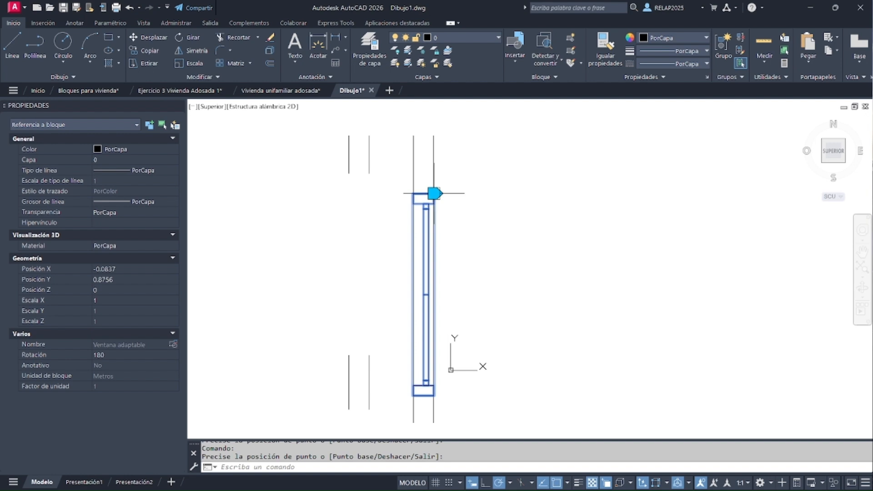
left_click(435, 194)
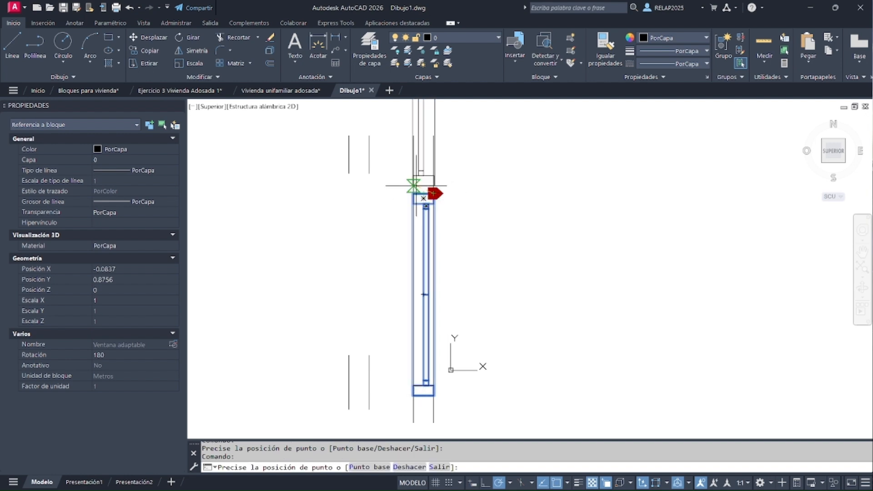
left_click(413, 270)
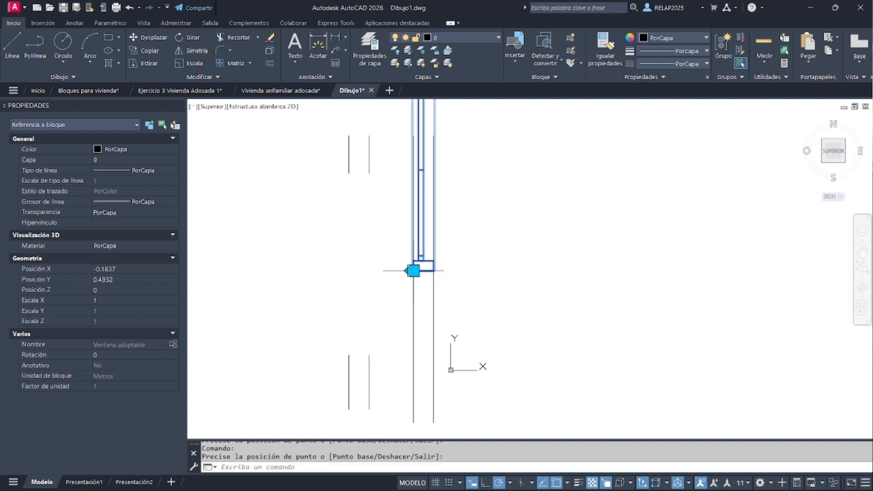
left_click(413, 270)
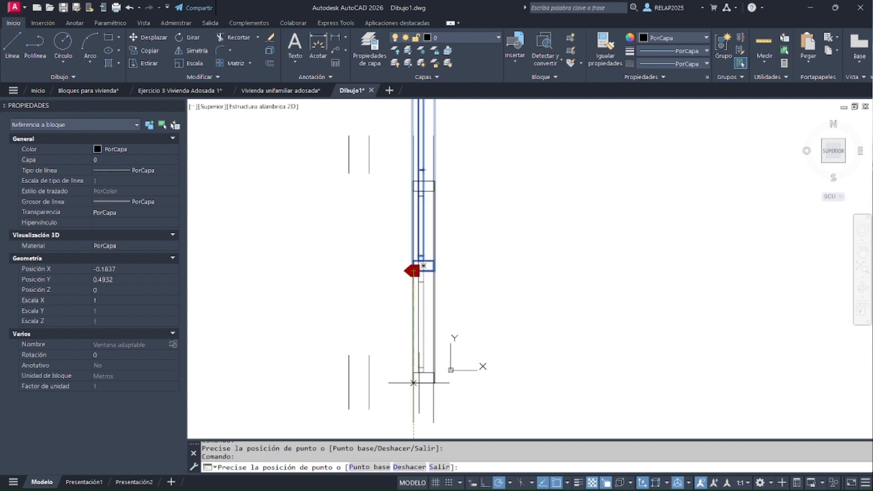
left_click(413, 383)
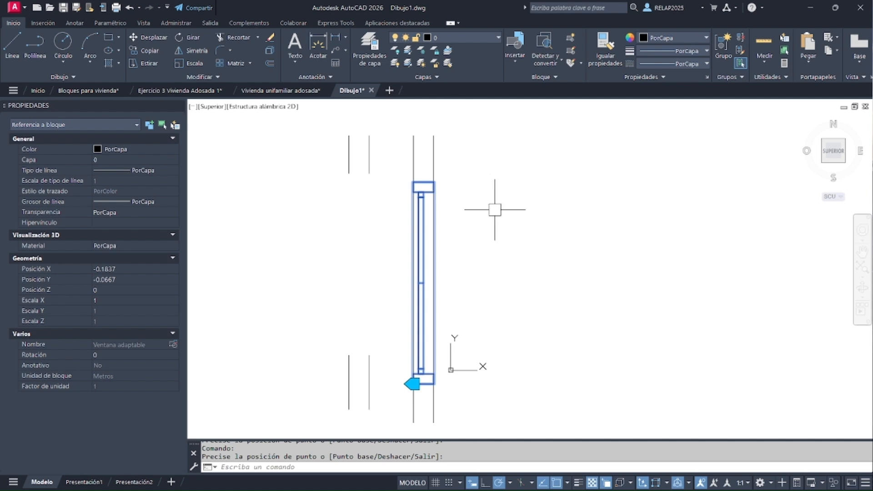
key("Escape")
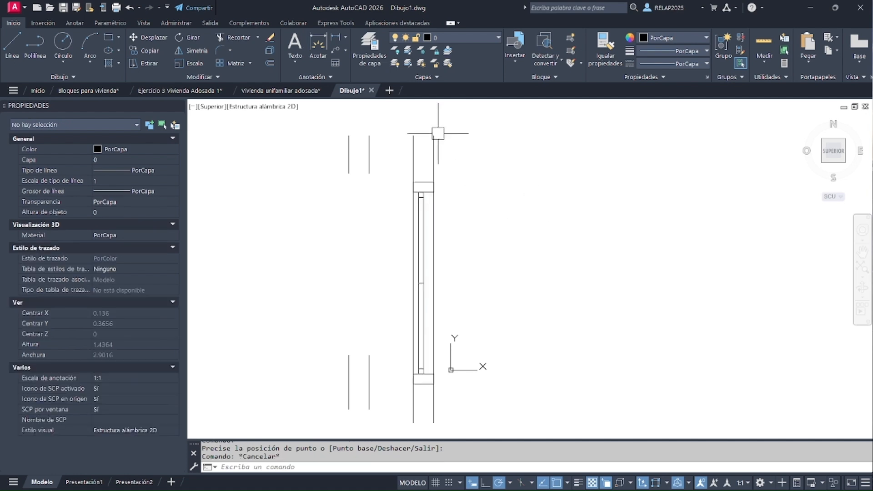
Draw a horizontal wall about 1.4 m long beside the vertical wall, offsetting its line 0.1 upward
left_click(12, 45)
left_click(479, 323)
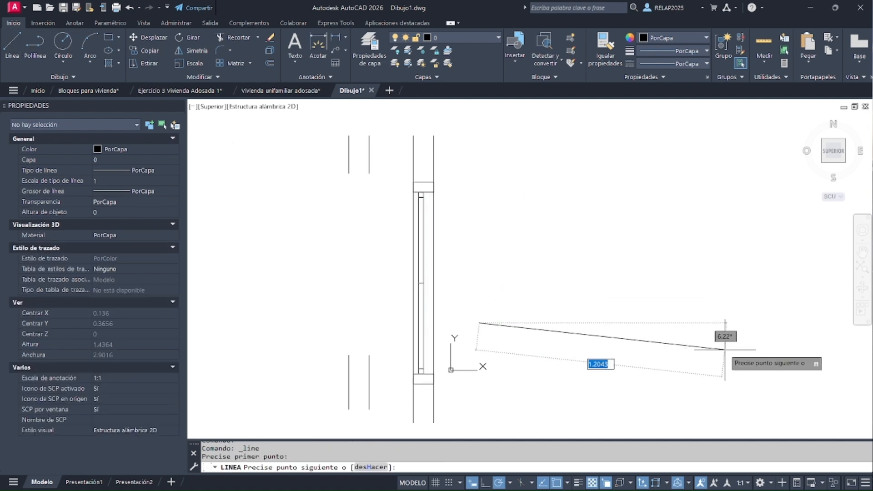
left_click(765, 323)
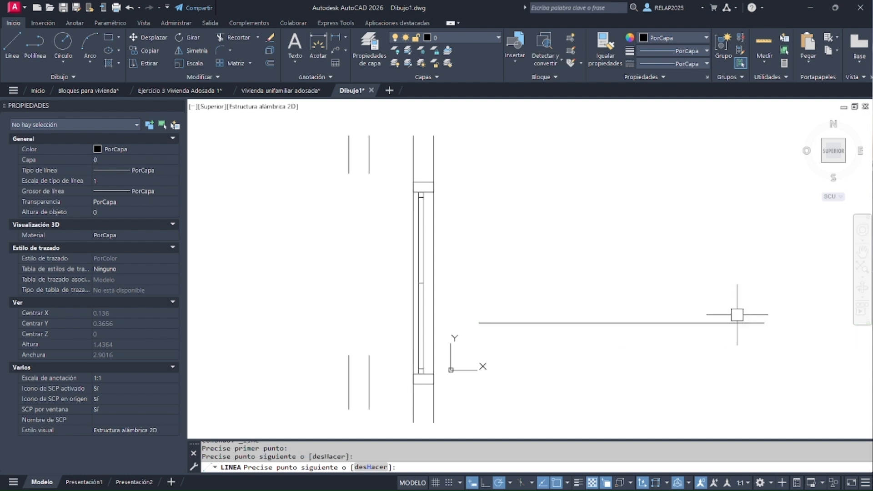
key("Return")
left_click(270, 64)
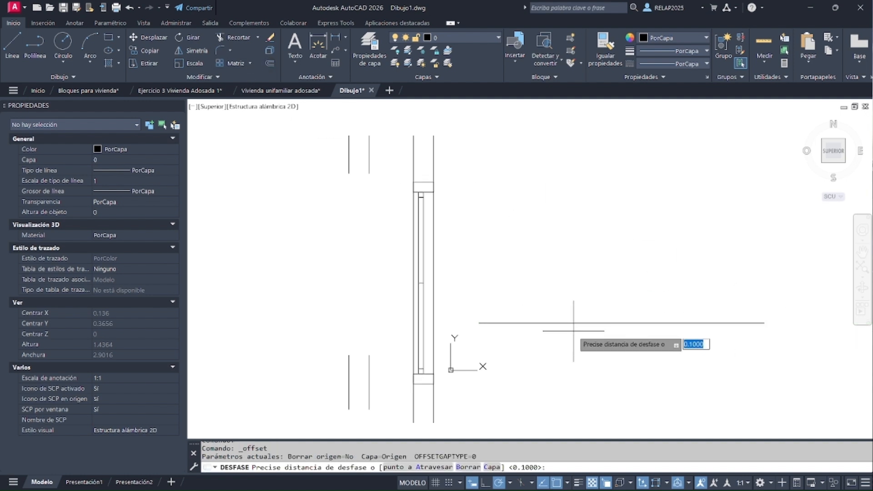
key("Return")
left_click(566, 324)
left_click(553, 275)
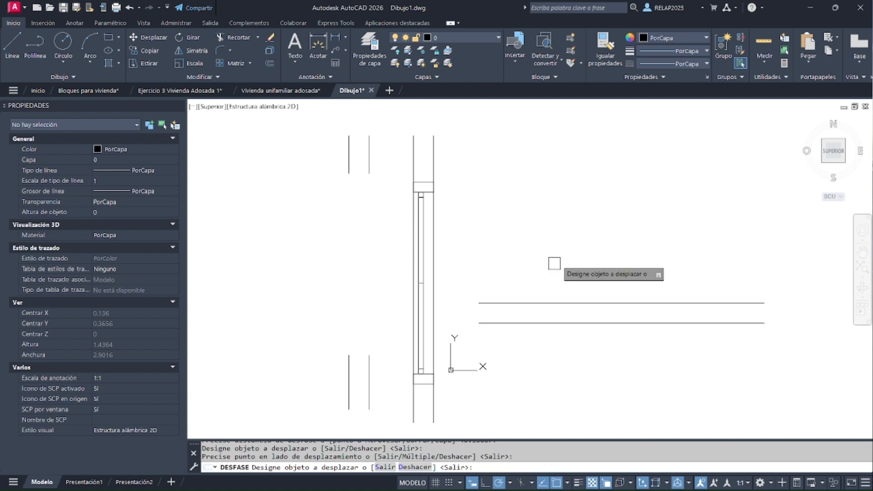
Draw a diagonal wall about 1.5 m long sloping down above the horizontal wall, offsetting its line 0.1 to the upper side
left_click(22, 39)
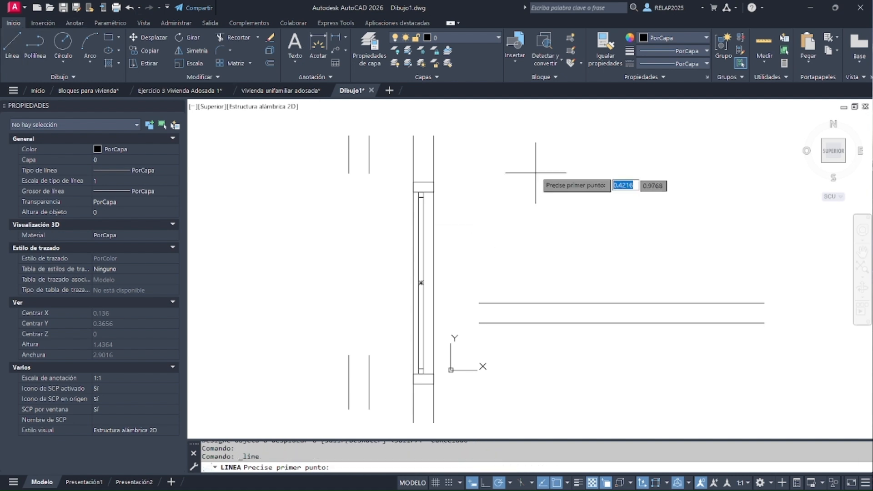
left_click(534, 134)
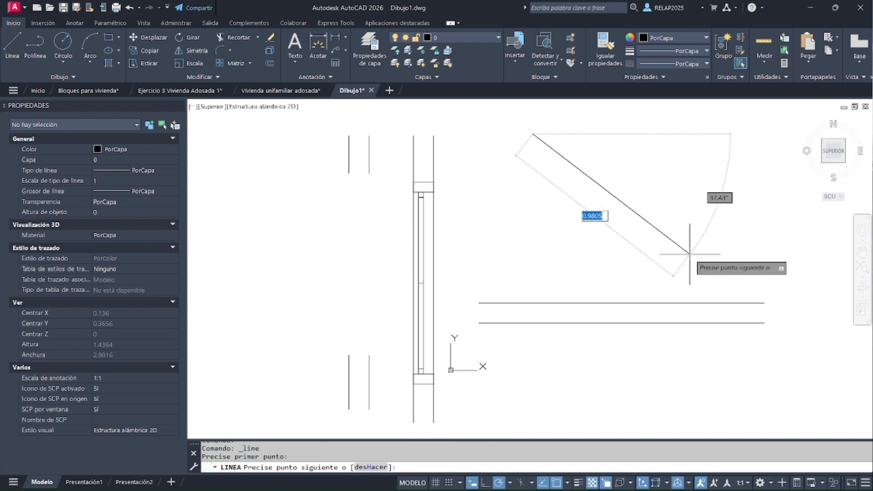
left_click(784, 300)
key("Return")
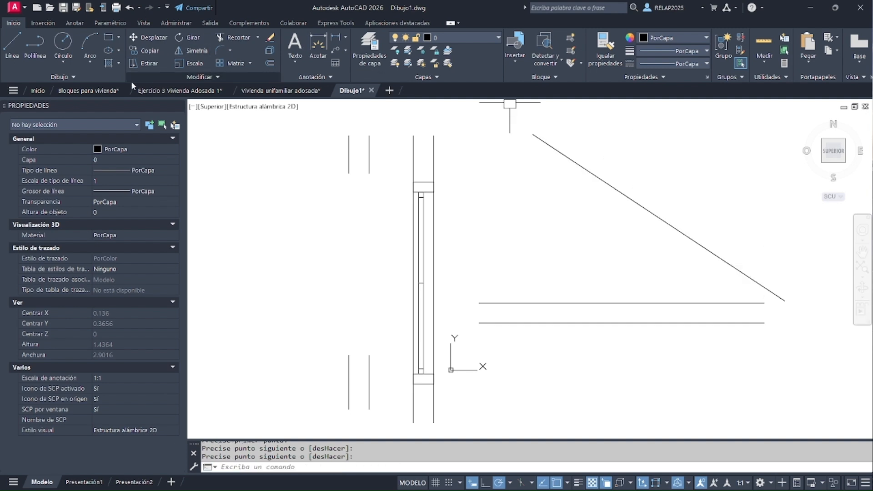
left_click(272, 62)
key("Return")
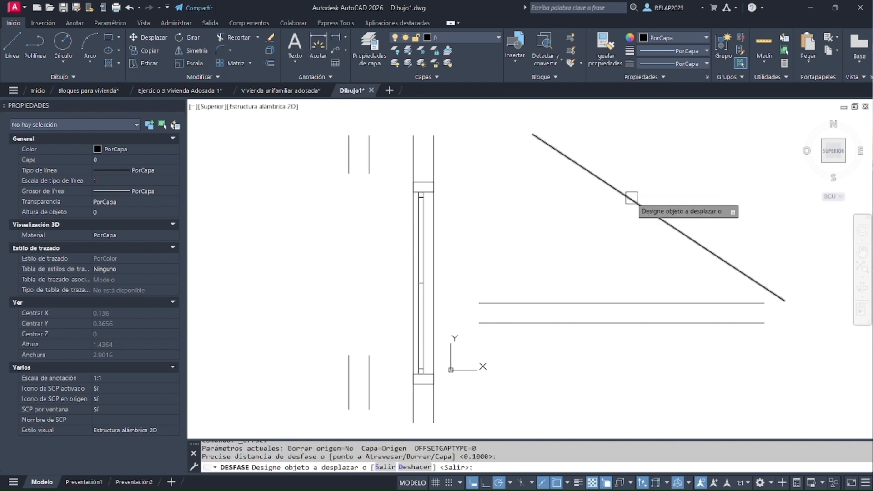
left_click(631, 198)
left_click(659, 182)
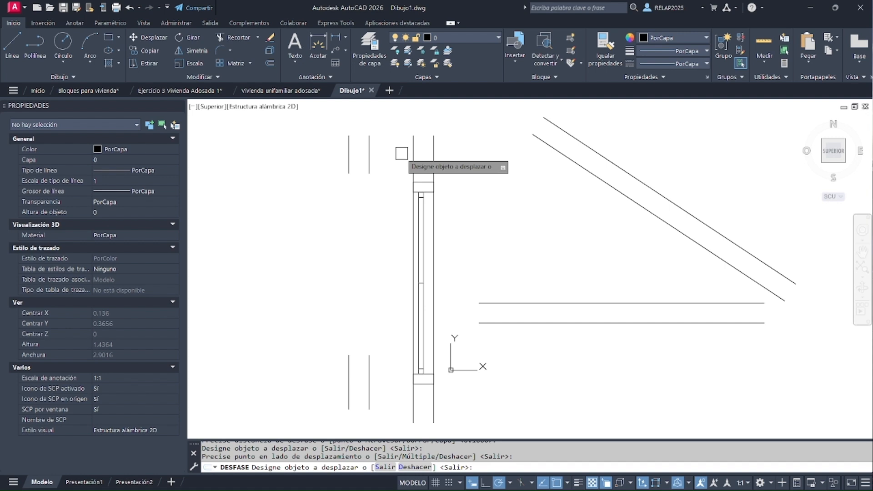
key("Escape")
Align the window by its grip to the horizontal wall's lower line and move it onto the diagonal wall's upper line
left_click(424, 197)
left_click(412, 384)
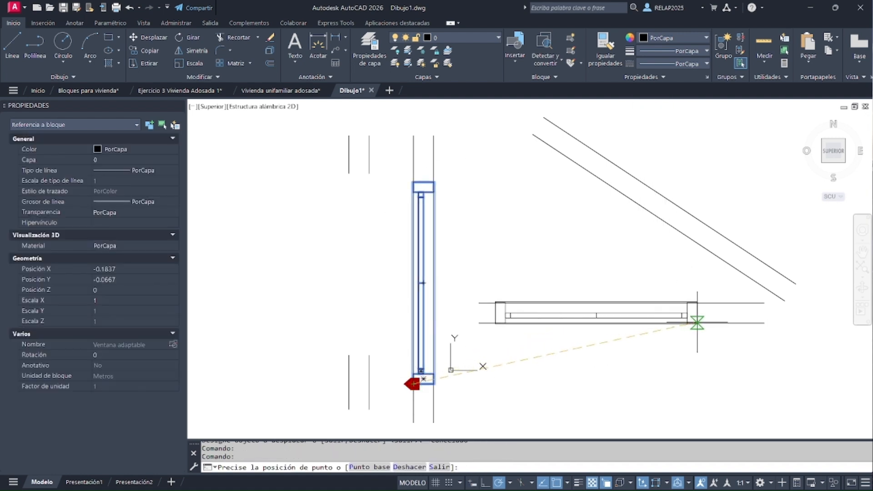
left_click(704, 324)
left_click(704, 324)
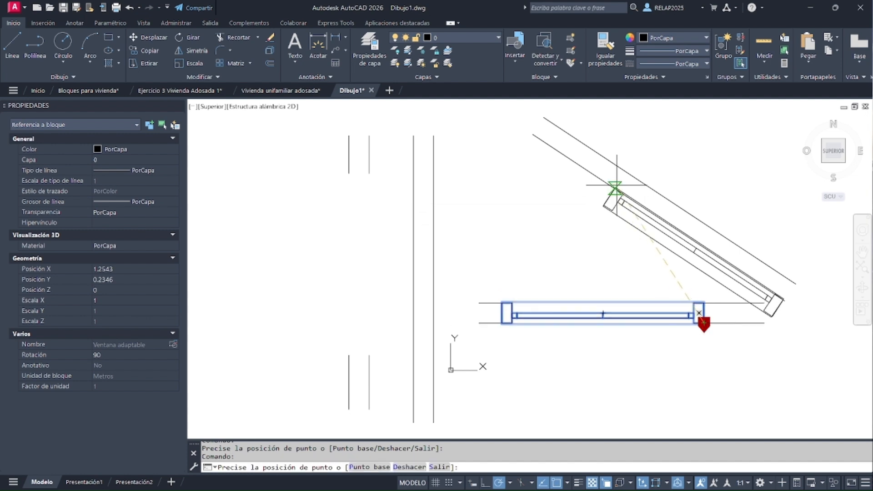
left_click(594, 151)
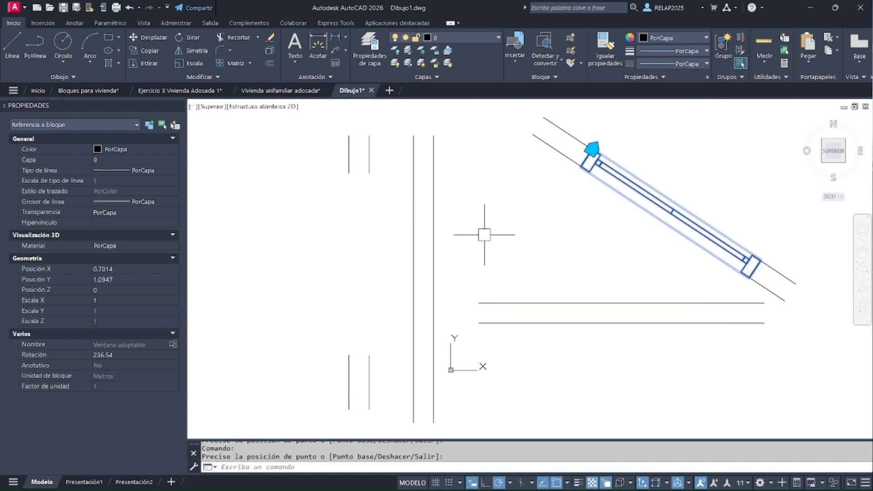
key("Escape")
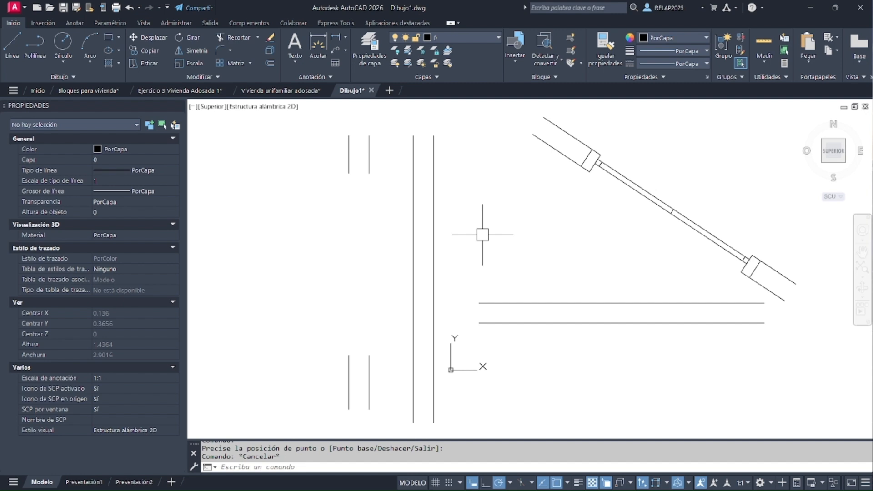
Open the block Ventana adaptable in the Block Editor from the window on the diagonal wall
scroll(593, 159, "up", 2)
left_click(593, 158)
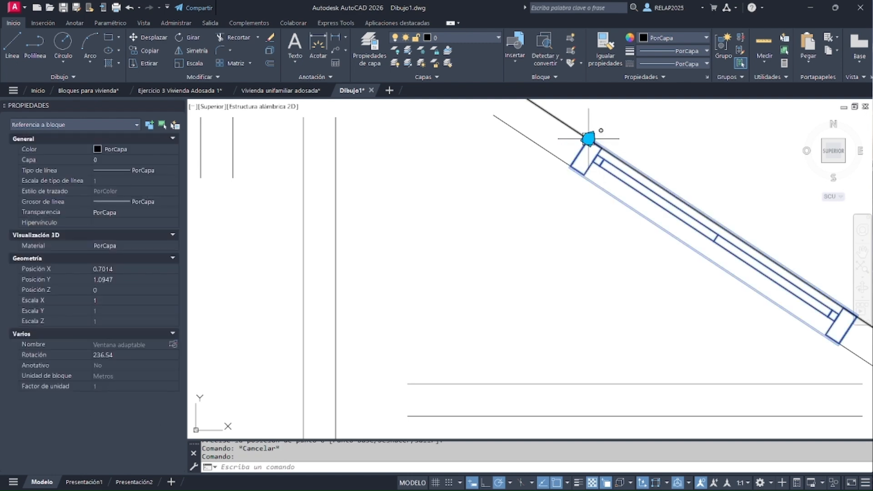
right_click(604, 162)
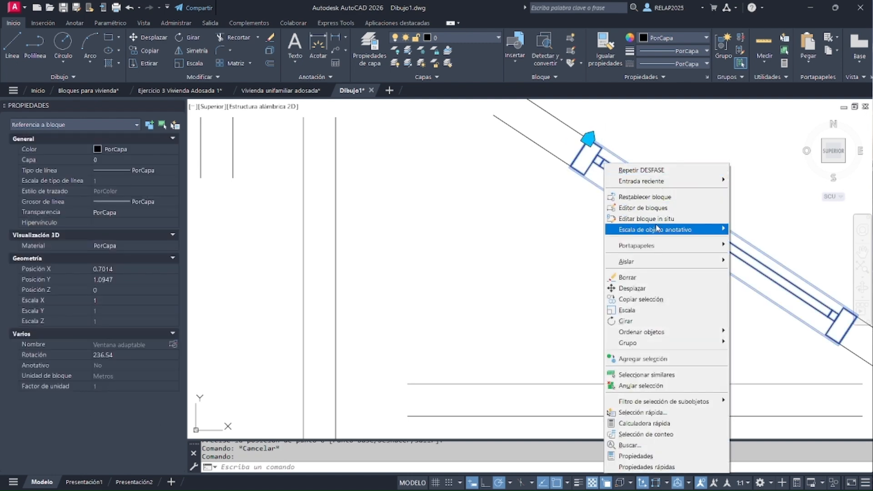
left_click(643, 208)
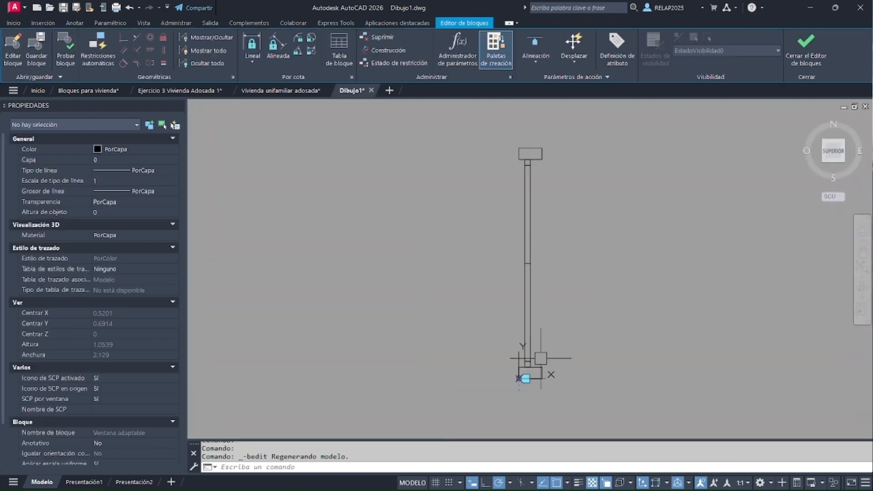
Reverse the Alineación parameter's direction to an angle of 270 and close the Block Editor, saving the changes
scroll(534, 390, "up", 2)
left_click(499, 381)
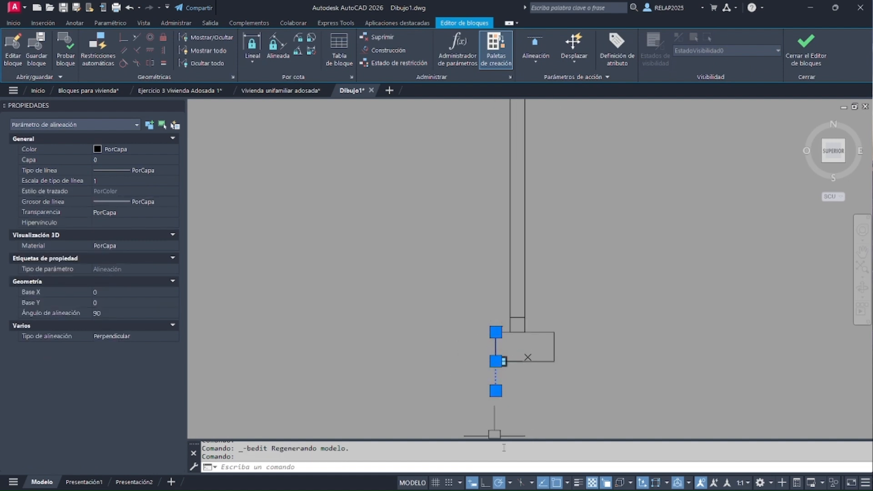
left_click(496, 390)
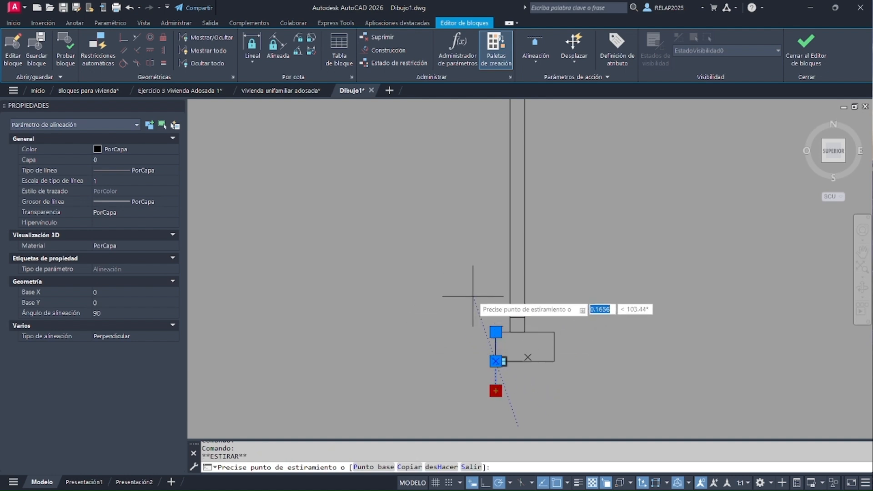
left_click(496, 332)
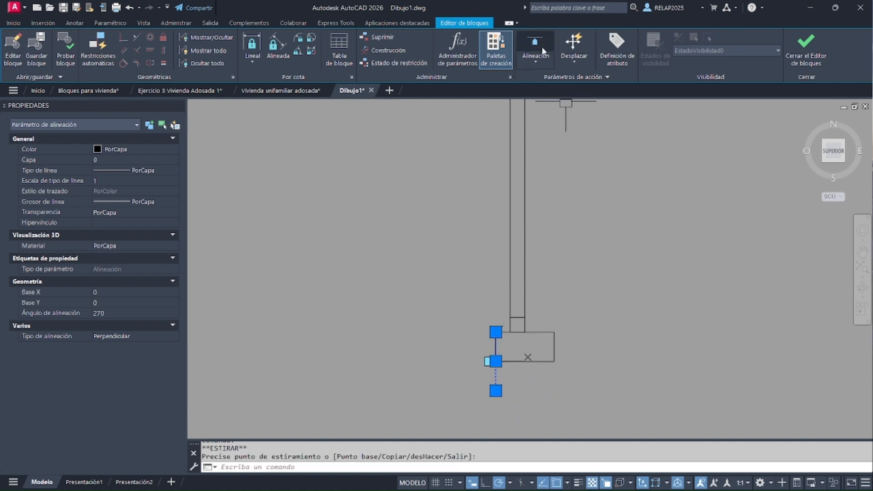
left_click(806, 58)
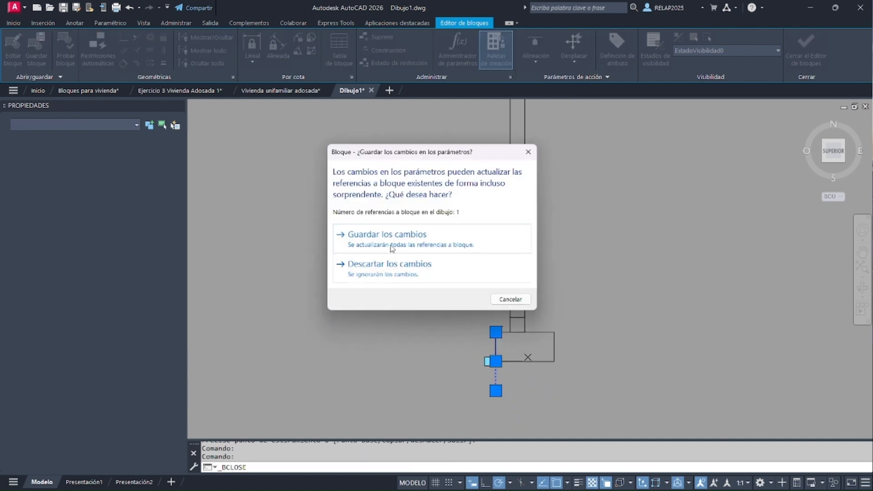
left_click(360, 234)
Align the window by its grip to the horizontal wall's upper line and move it onto the vertical wall's left line
scroll(546, 362, "down", 2)
left_click(565, 230)
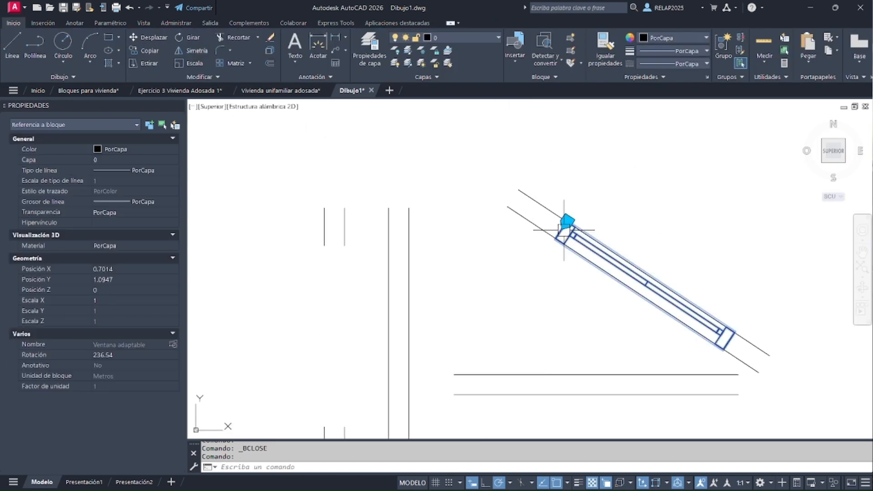
left_click(567, 221)
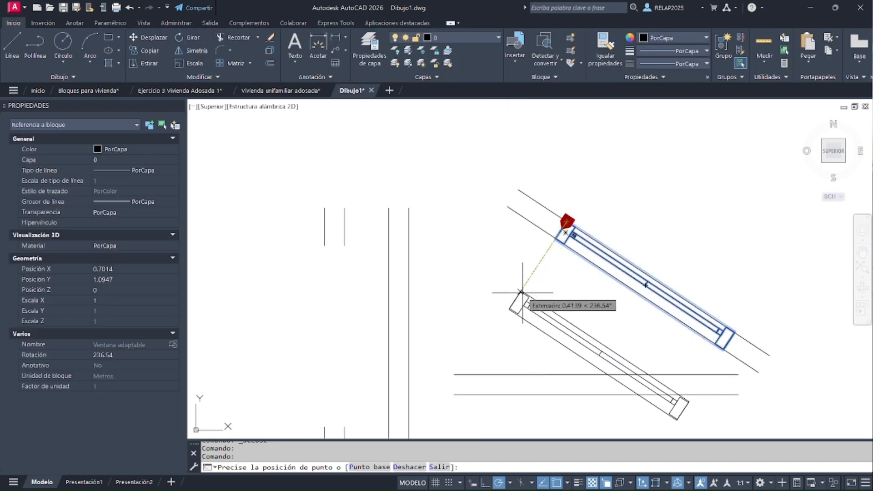
left_click(500, 375)
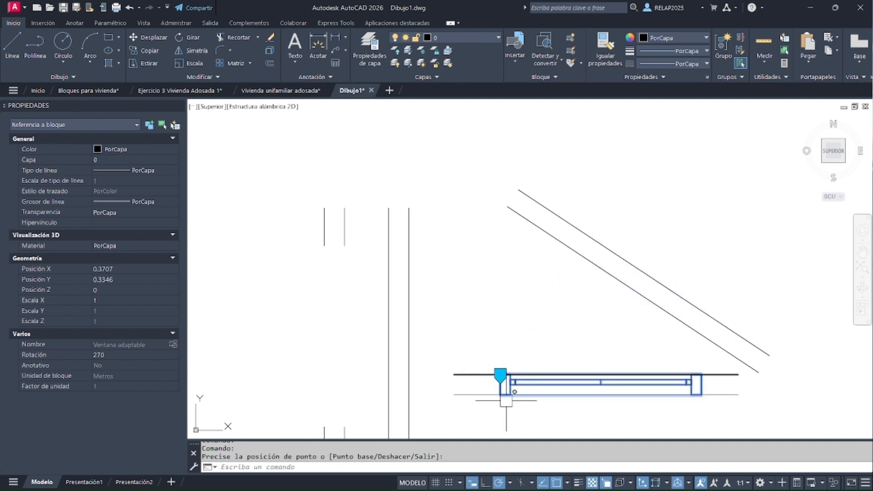
left_click(500, 376)
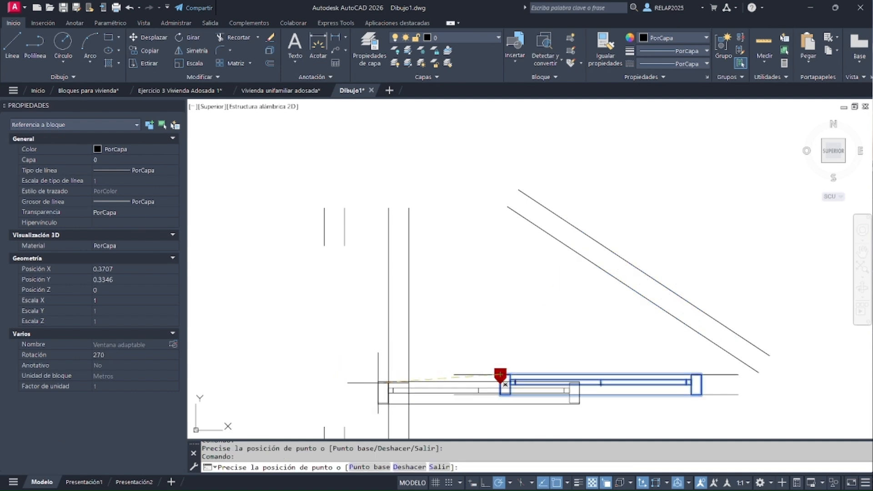
left_click(394, 387)
Move the window by its alignment grip onto the vertical wall's right line, then back onto its left line
left_click(390, 386)
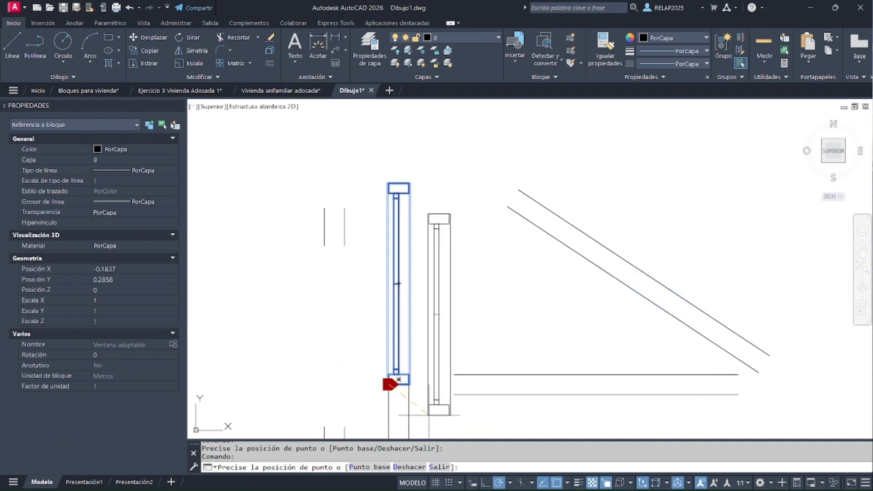
left_click(409, 414)
left_click(409, 415)
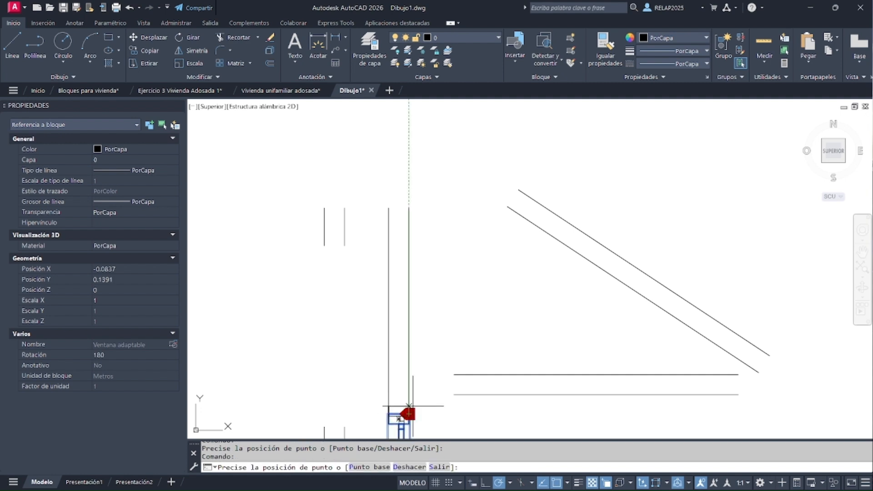
left_click(409, 251)
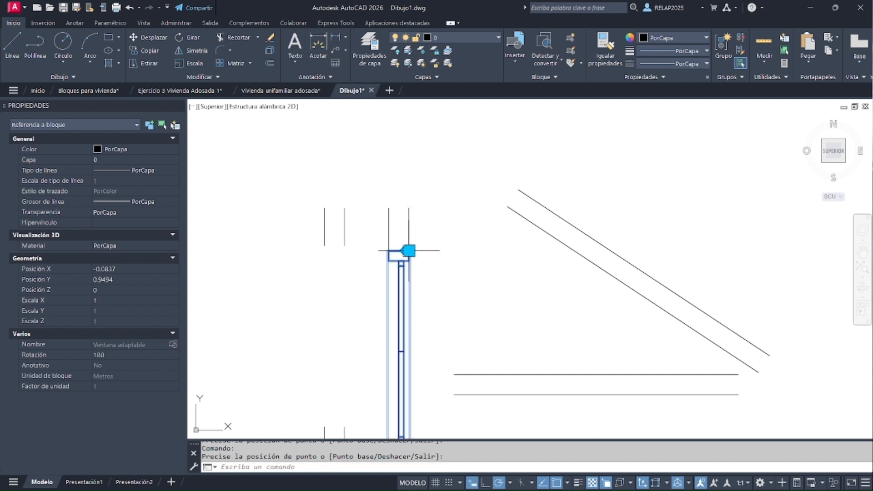
left_click(409, 251)
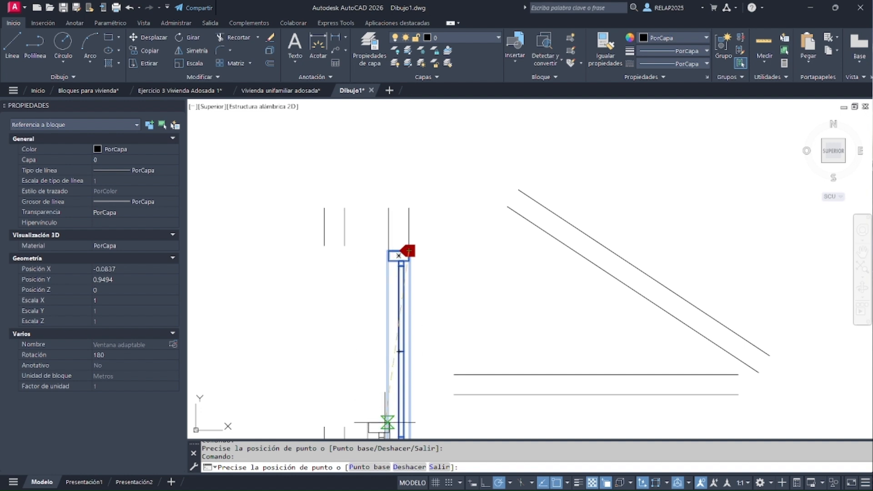
key("Escape")
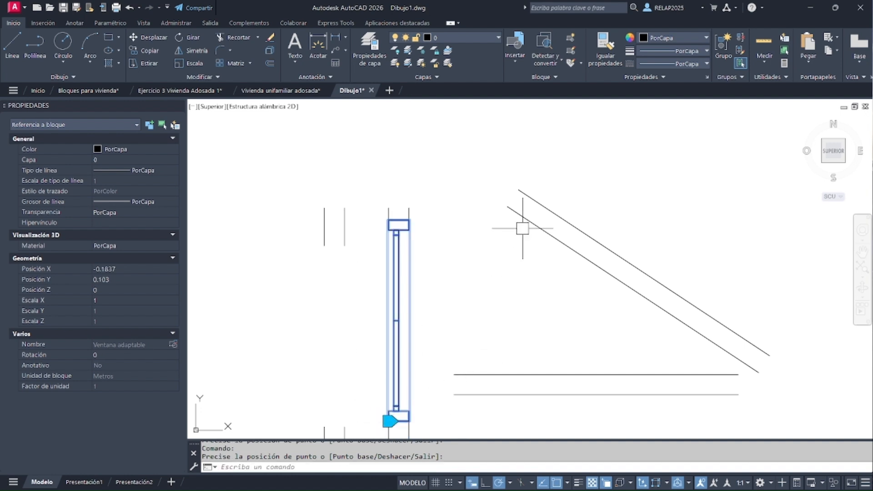
key("Escape")
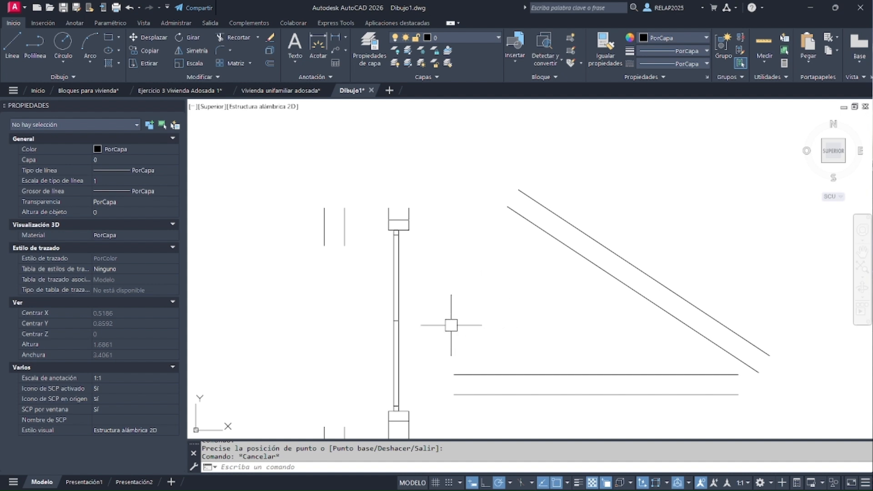
Select the window on the vertical wall to examine how it fits the wall's thickness, then clear the selection
left_click(403, 327)
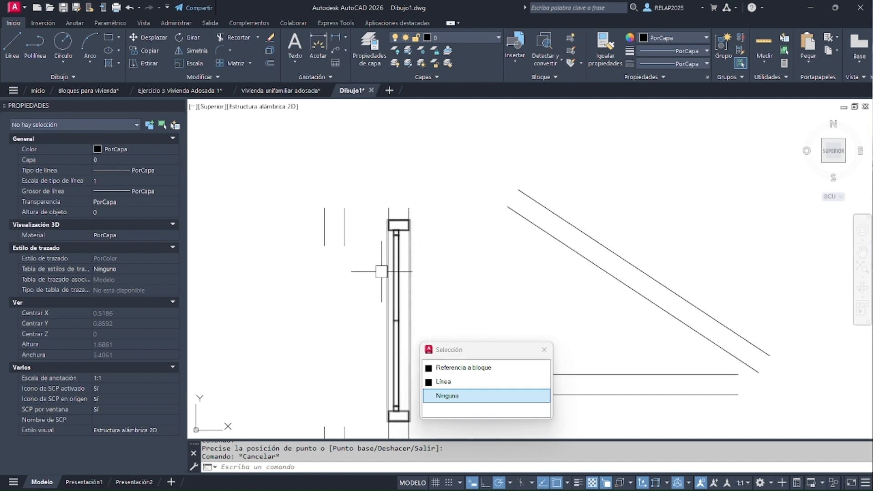
left_click(420, 333)
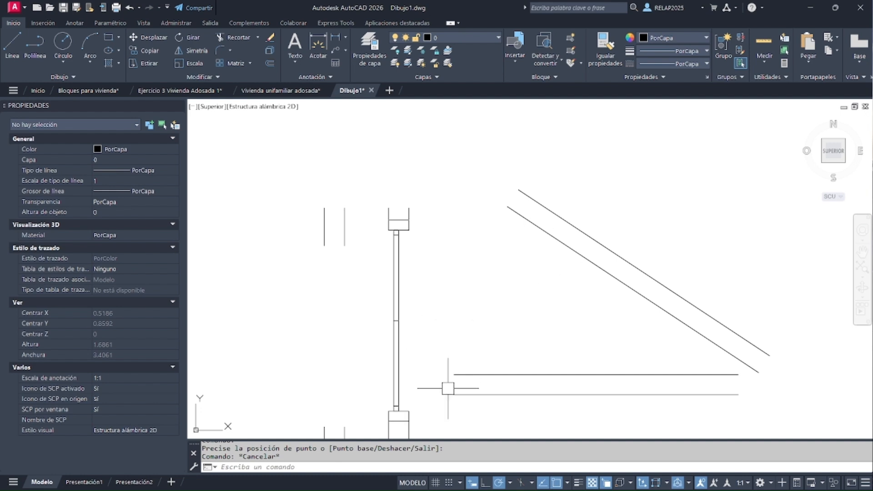
left_click(398, 402)
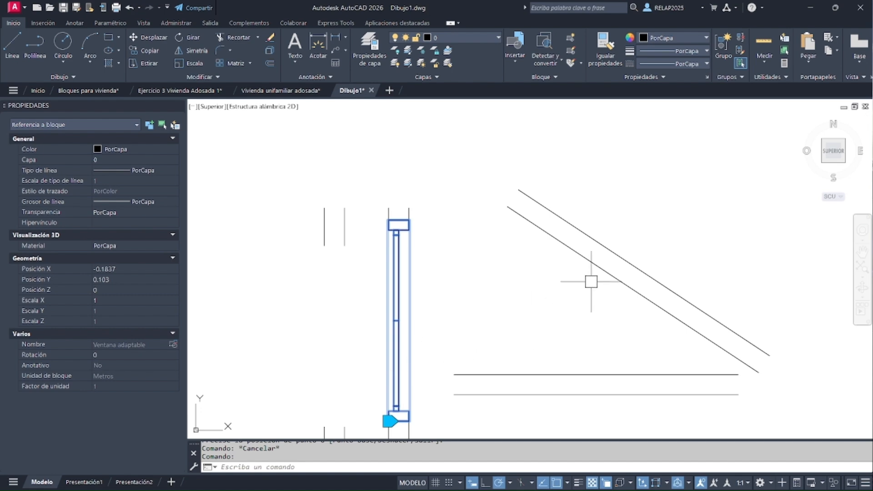
key("Escape")
Move the diagonal wall's upper line outward to make that wall thicker
left_click(615, 253)
left_click(643, 271)
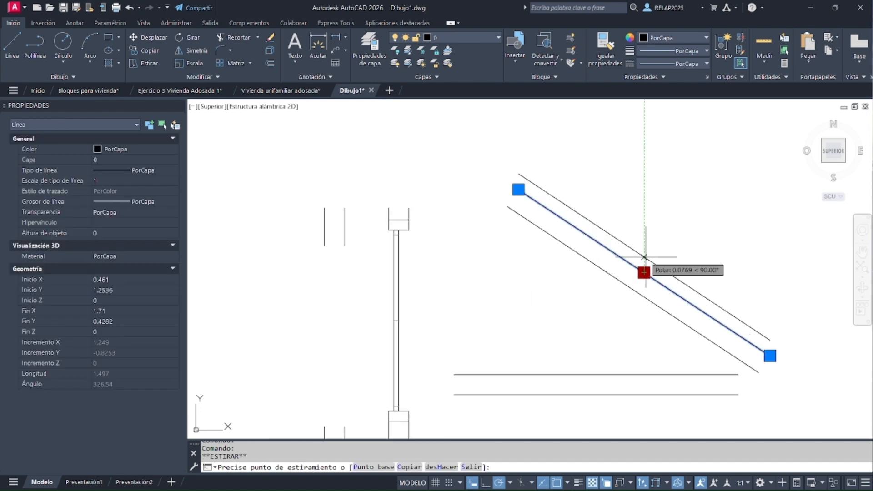
left_click(654, 253)
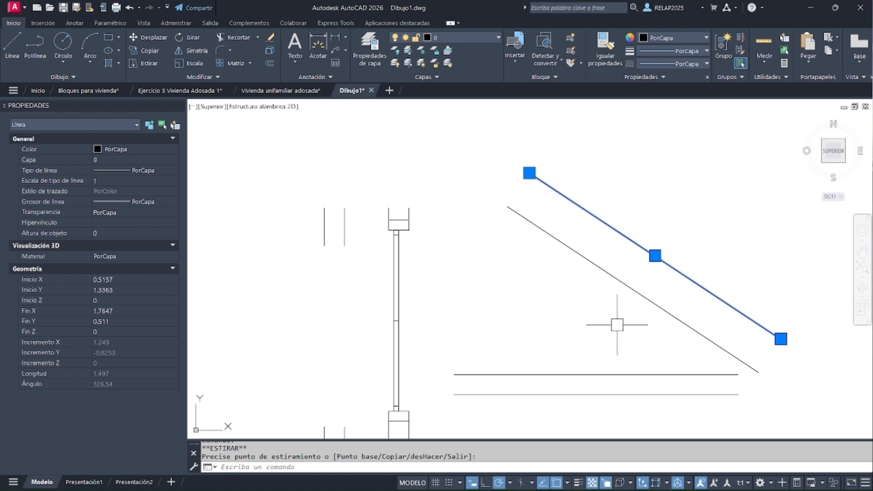
key("Escape")
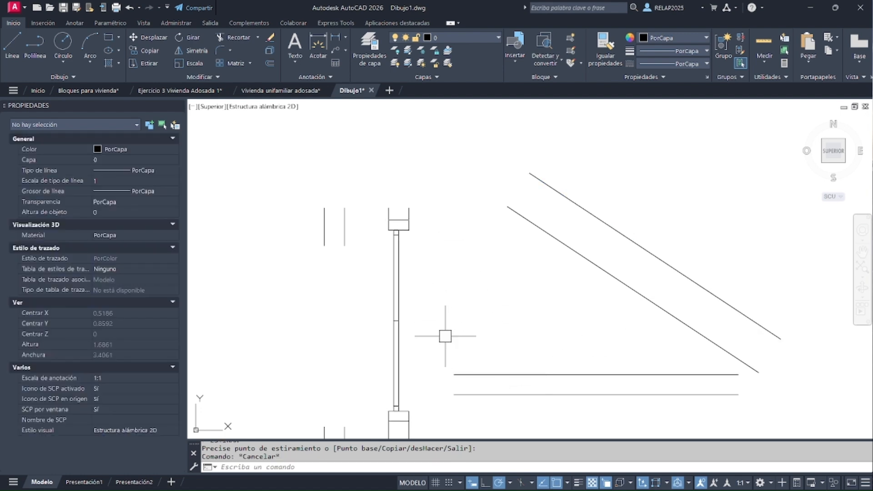
Open the block Ventana adaptable in the Block Editor from the vertical wall's window and review the available parameter and action types
double_click(396, 295)
left_click(432, 327)
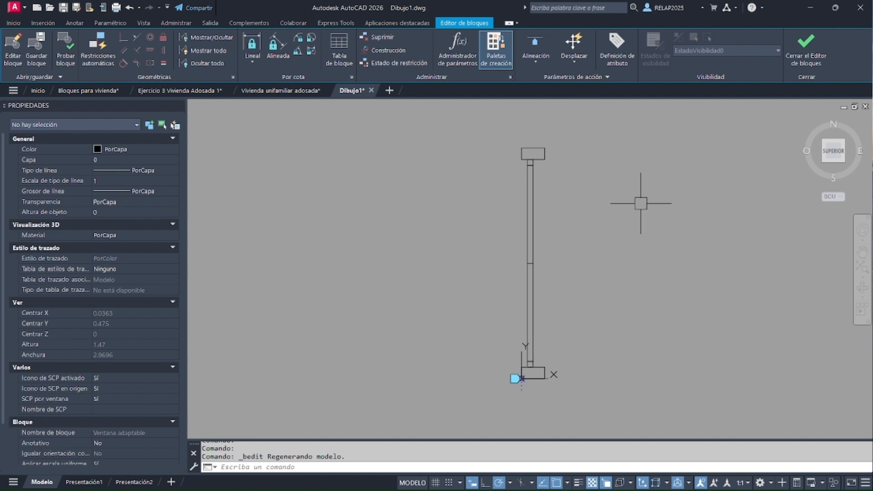
left_click(541, 61)
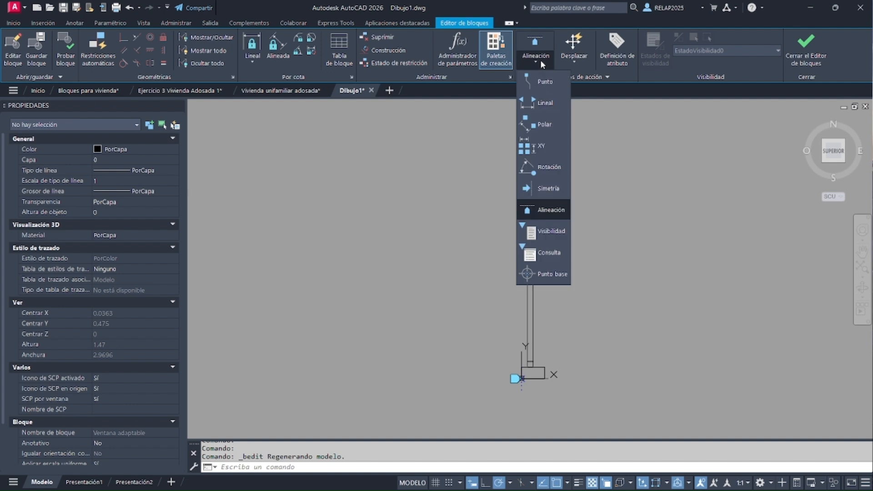
left_click(540, 60)
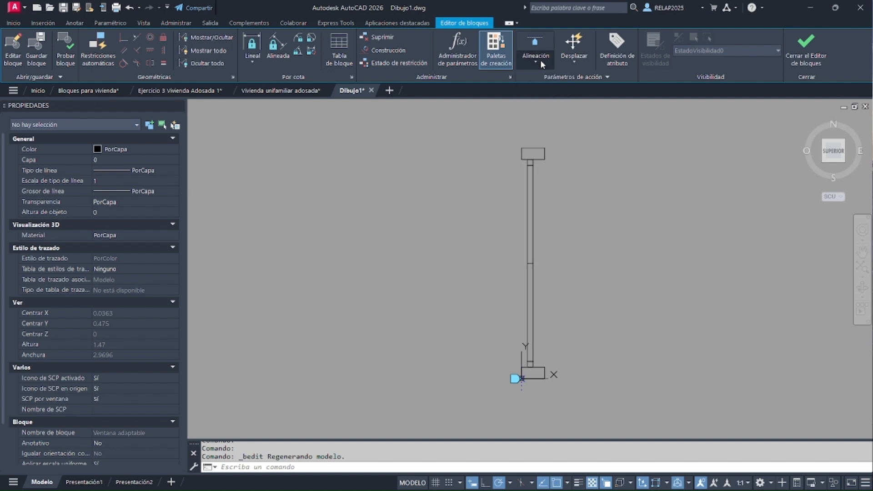
left_click(564, 61)
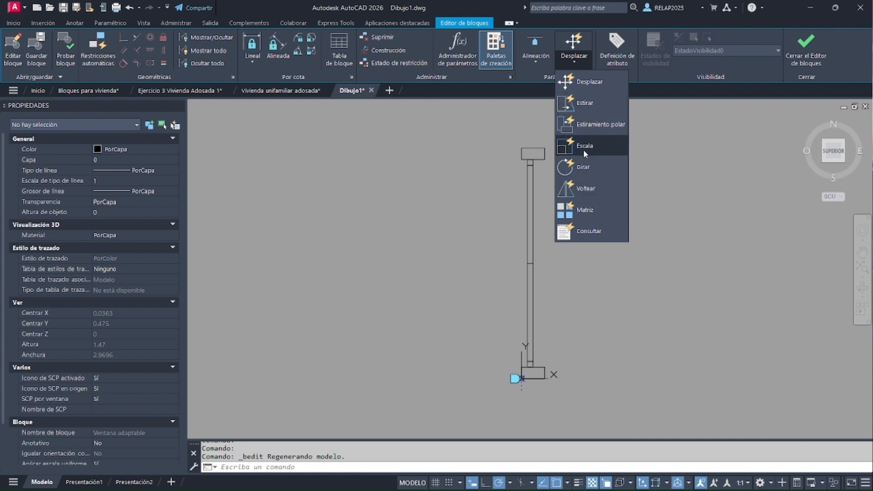
left_click(573, 64)
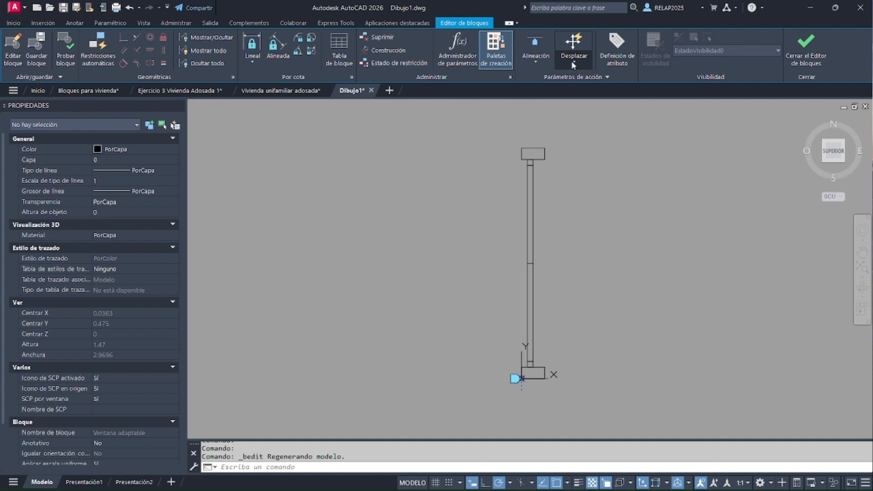
Add a Lineal parameter across the lower jamb's width from the base point, with its label about 0.05 m below and 1 grip
left_click(535, 61)
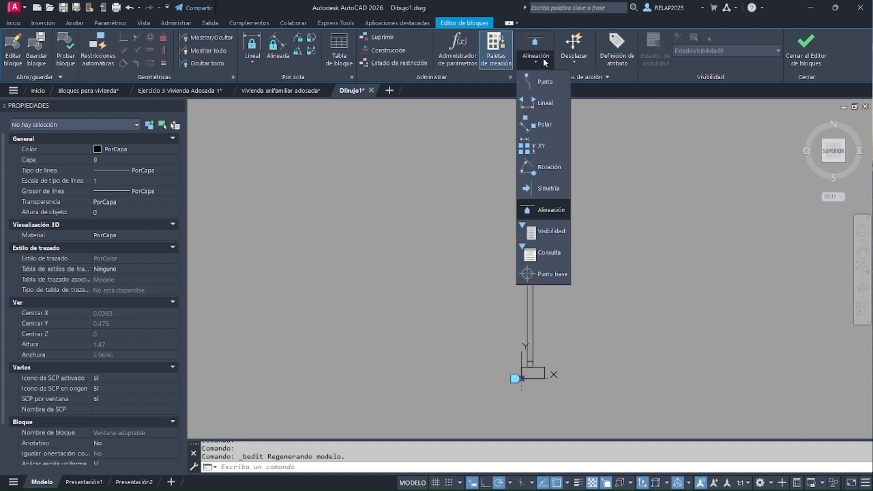
left_click(540, 104)
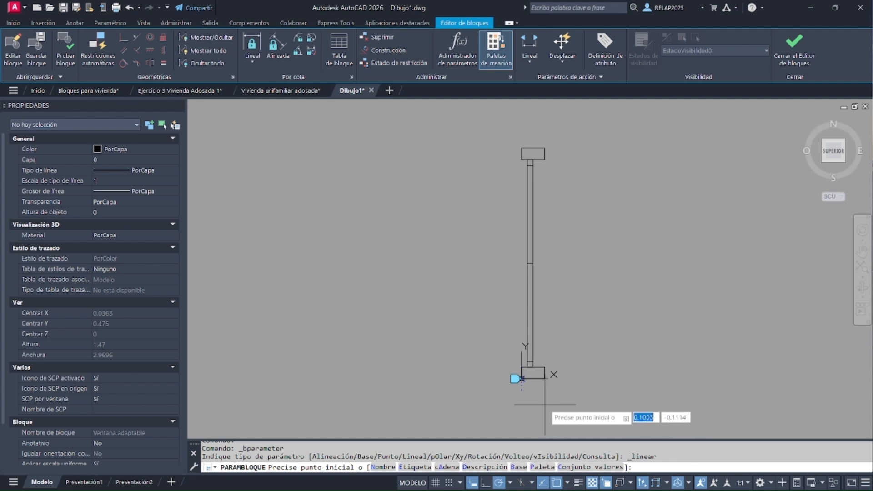
left_click(522, 378)
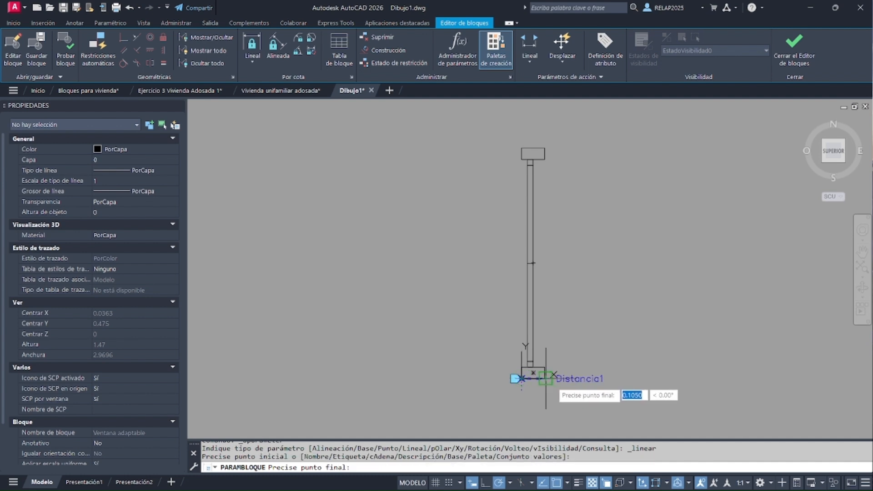
scroll(546, 378, "up", 4)
scroll(532, 375, "up", 4)
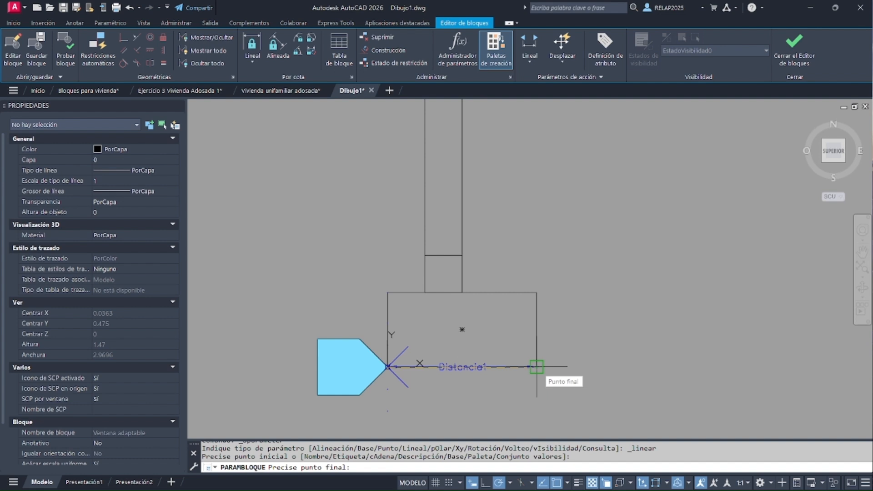
left_click(537, 367)
scroll(537, 367, "down", 6)
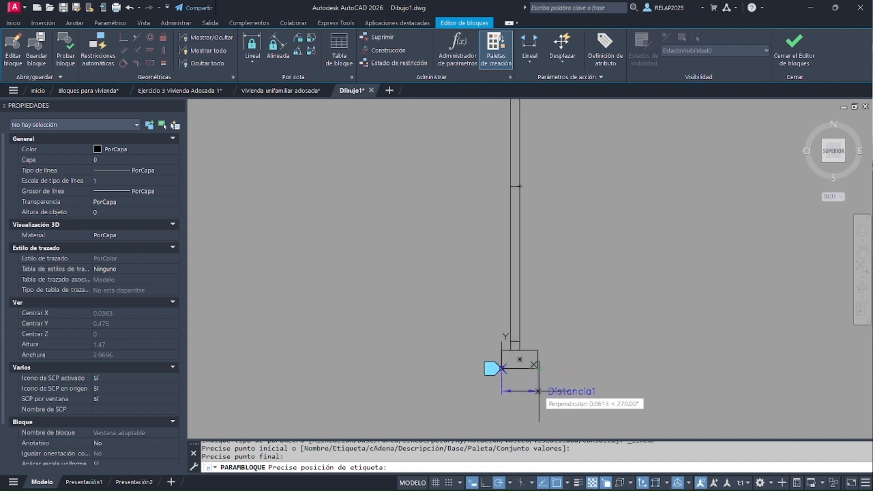
scroll(538, 391, "up", 4)
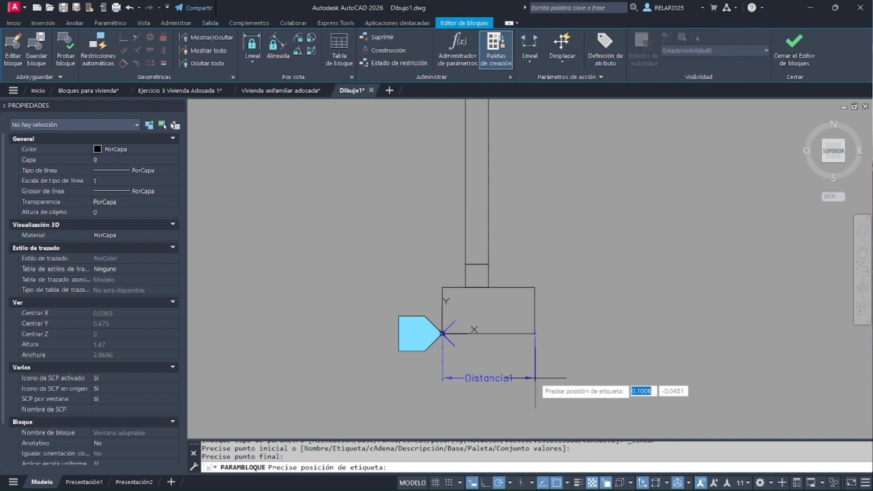
left_click(536, 378)
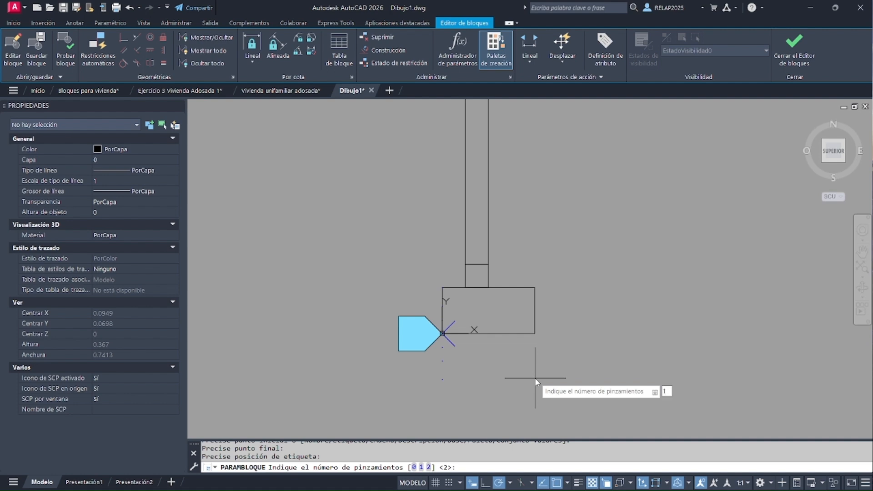
key("Return")
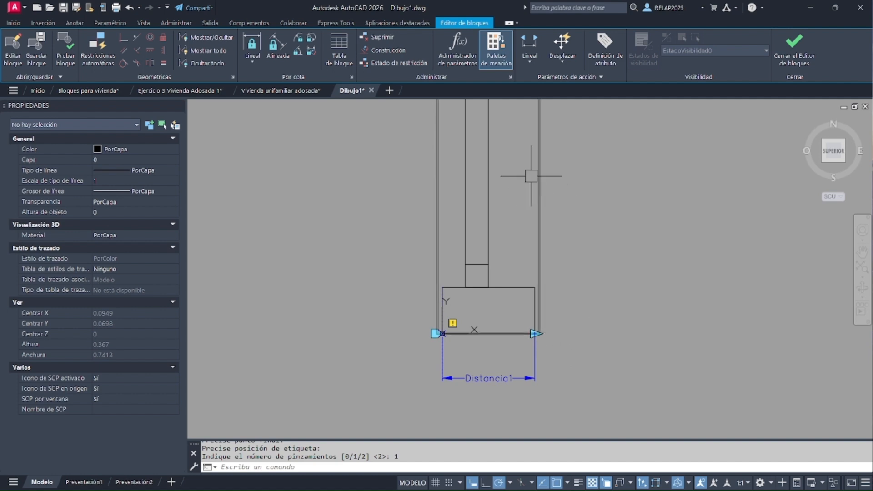
Add a Lineal parameter along the window's length from the base point to the upper jamb's outer left corner, with 1 grip
left_click(530, 46)
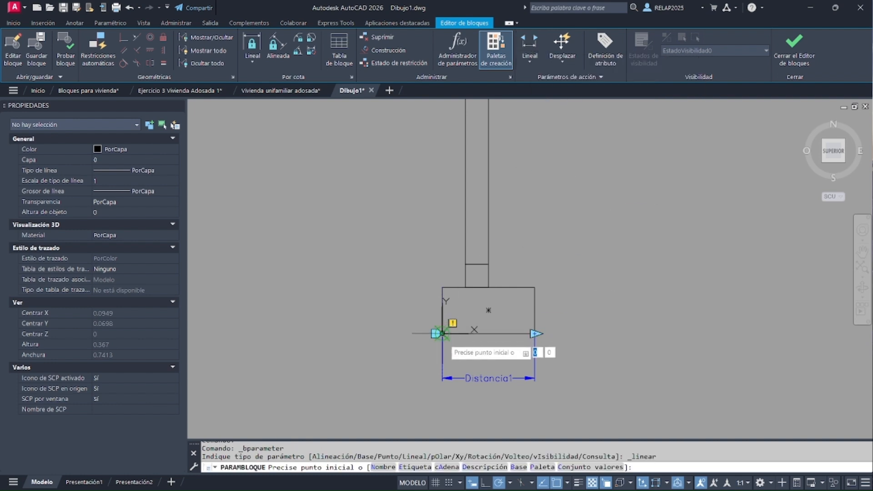
left_click(444, 324)
scroll(452, 392, "down", 8)
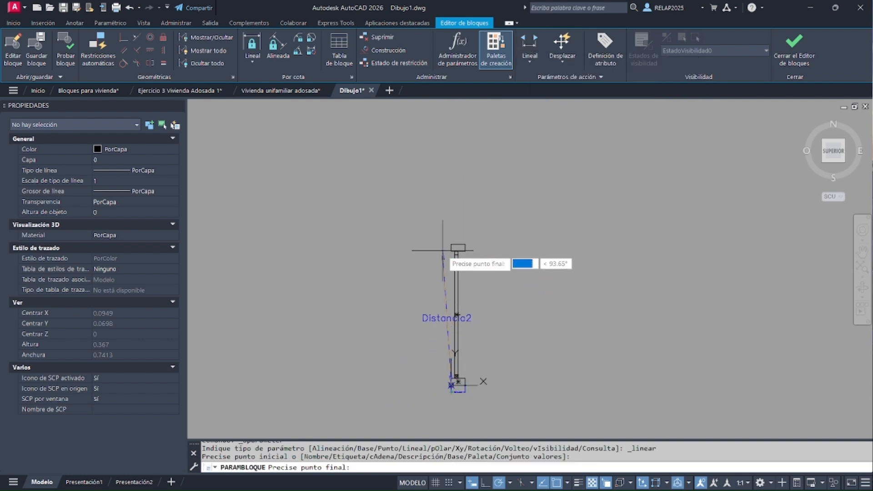
scroll(453, 246, "up", 6)
left_click(468, 244)
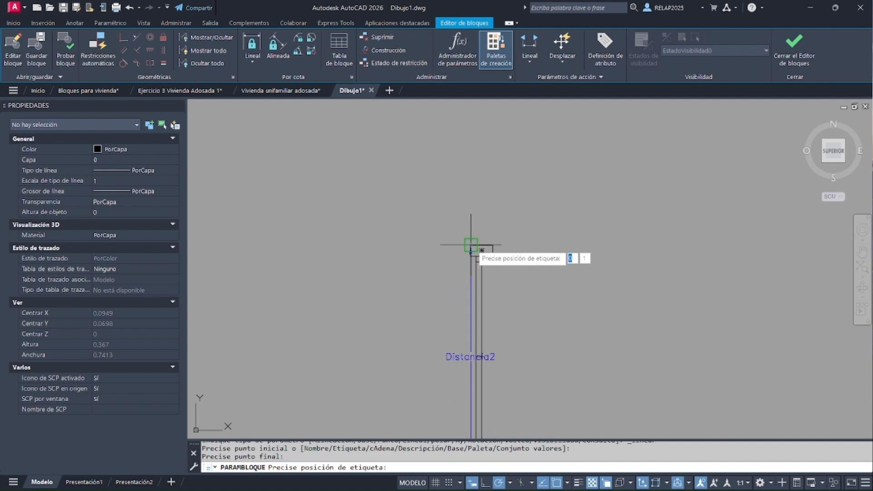
scroll(476, 248, "down", 3)
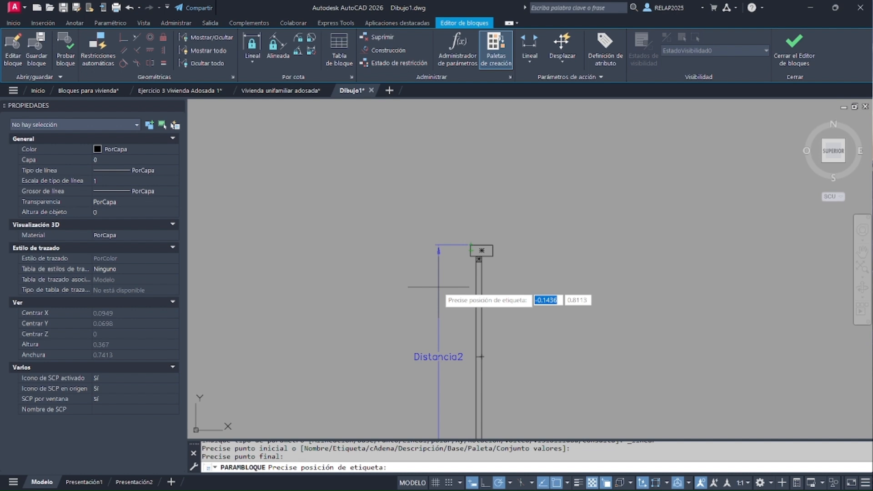
left_click(439, 287)
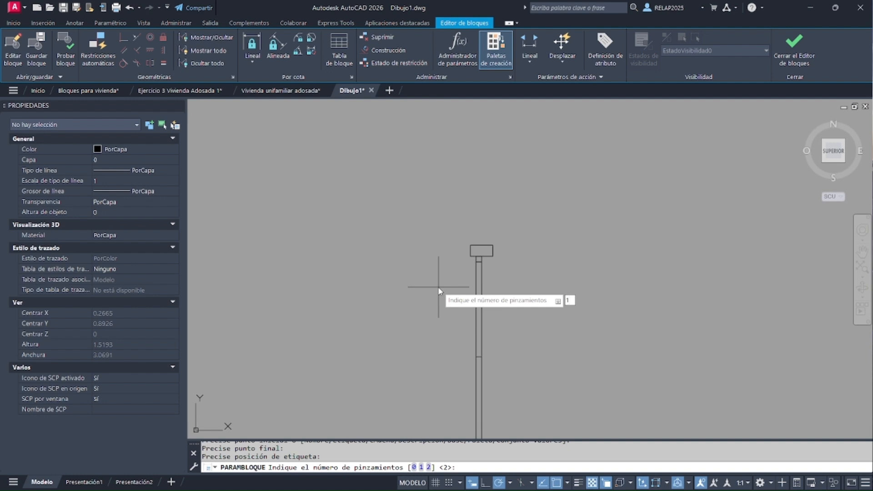
type("1")
key("Return")
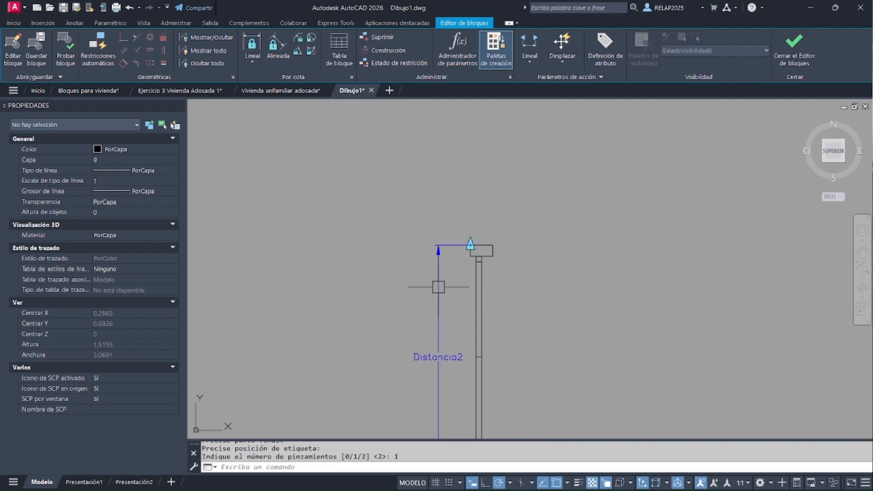
Start an Estirar action on the jamb-width parameter Distancia1
scroll(475, 130, "down", 4)
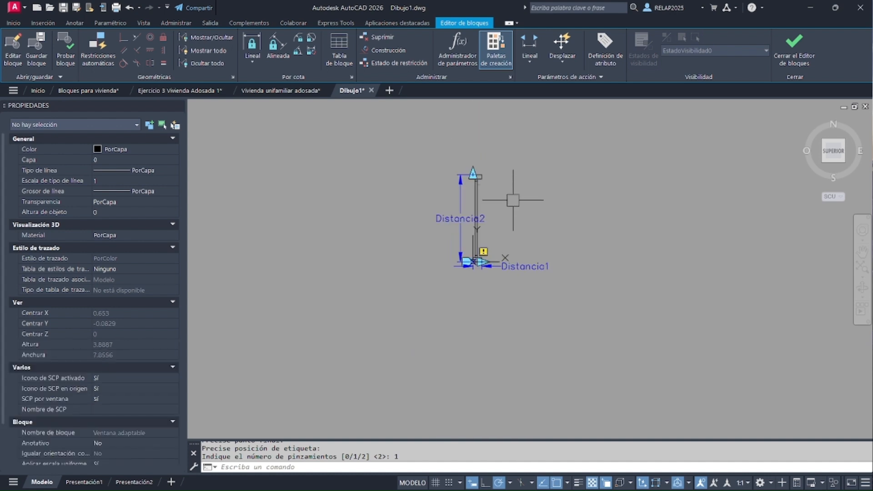
scroll(483, 230, "up", 2)
scroll(502, 234, "up", 2)
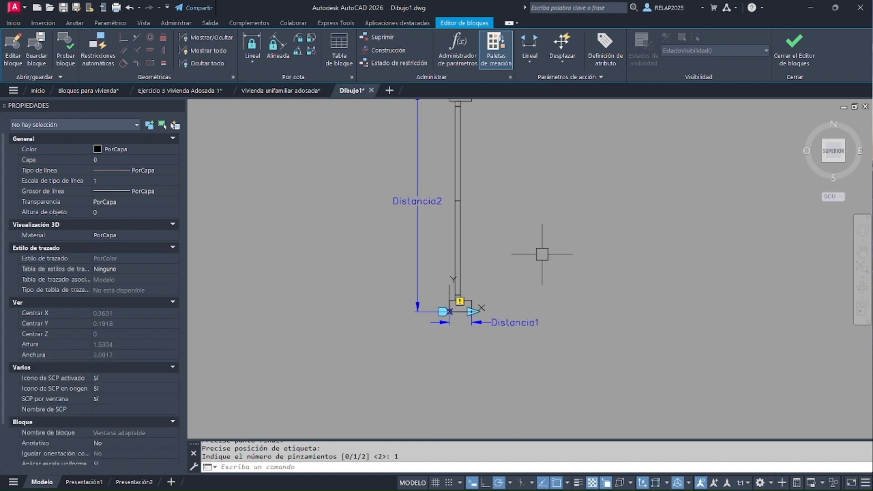
left_click(564, 61)
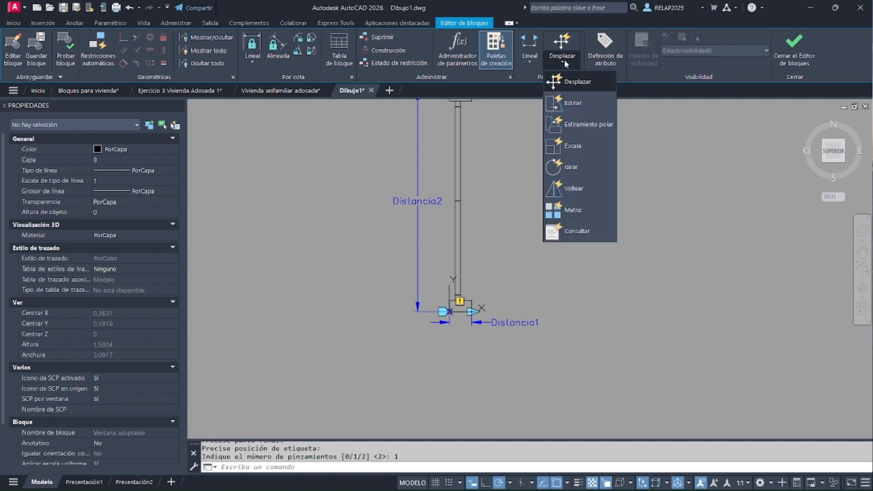
left_click(569, 104)
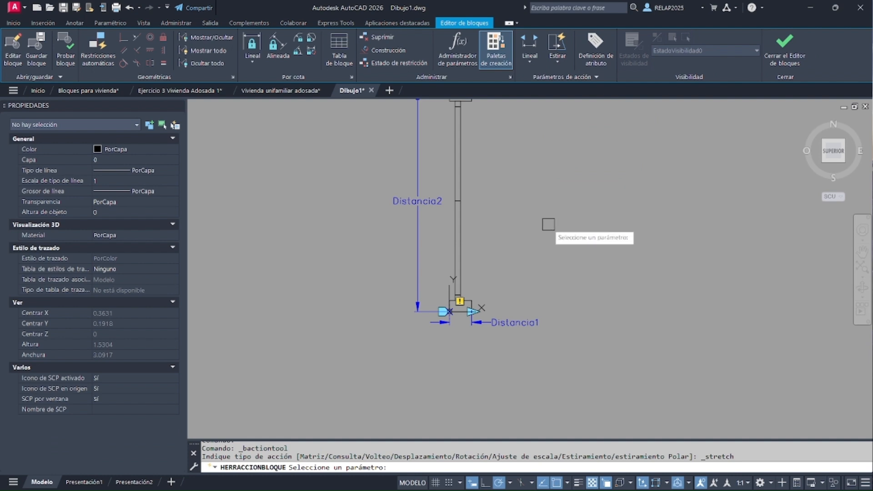
left_click(525, 319)
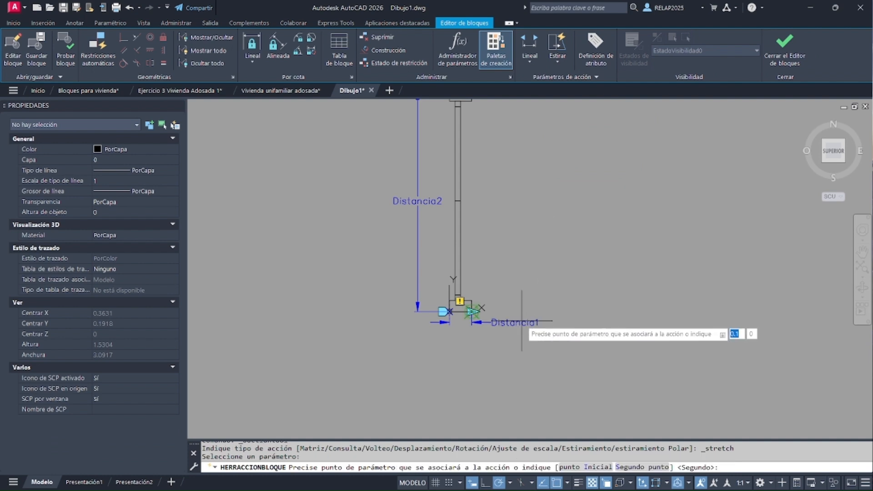
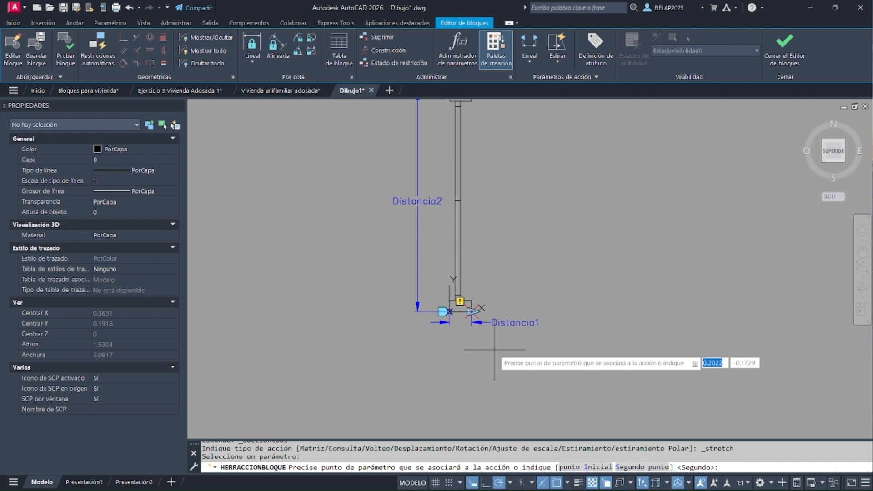
Associate the stretch action with the second point of Distancia1 and frame the window's outer grip side along its full height, crossing both jambs
key("Return")
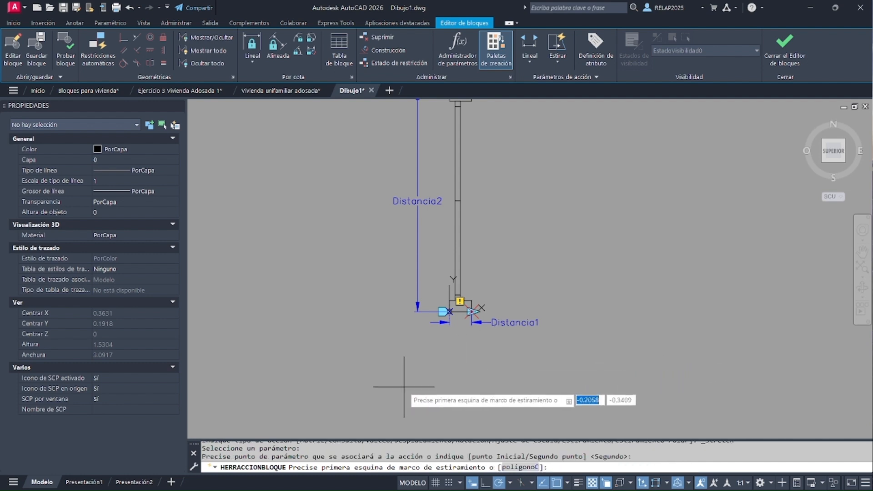
scroll(400, 367, "down", 2)
scroll(484, 376, "up", 2)
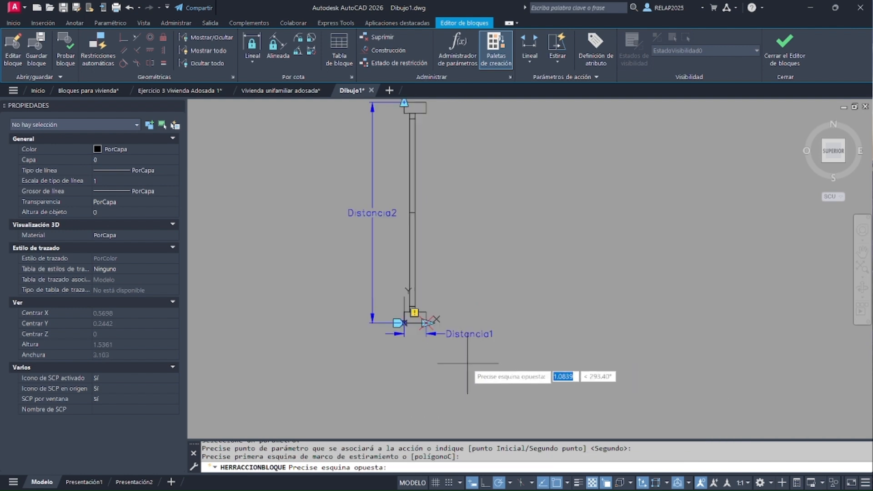
scroll(470, 365, "down", 2)
left_click(466, 364)
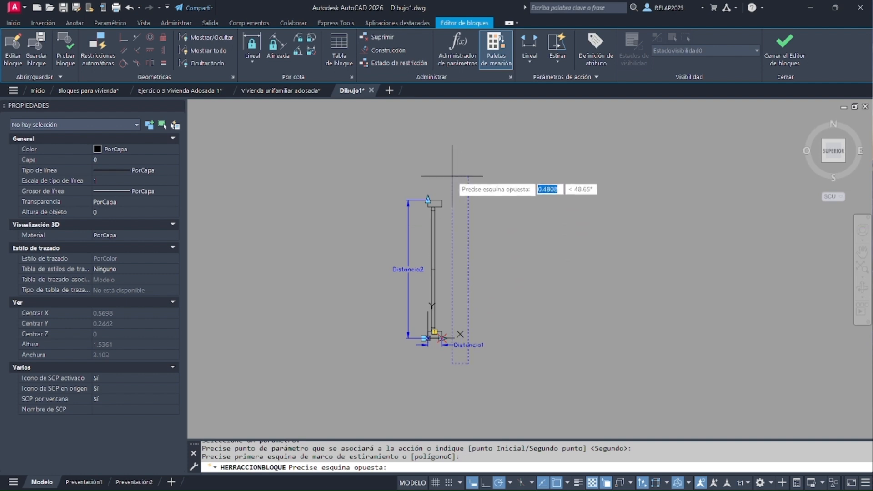
middle_click_drag(457, 184, 459, 169)
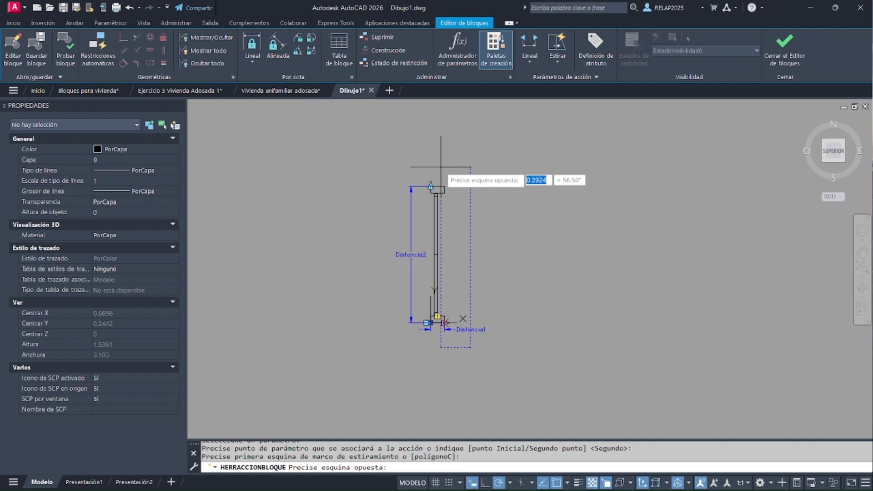
left_click(441, 167)
Select both jambs, the wipeout and the other objects crossing the stretch frame's side as the width action's objects, and finish the action
scroll(452, 186, "up", 4)
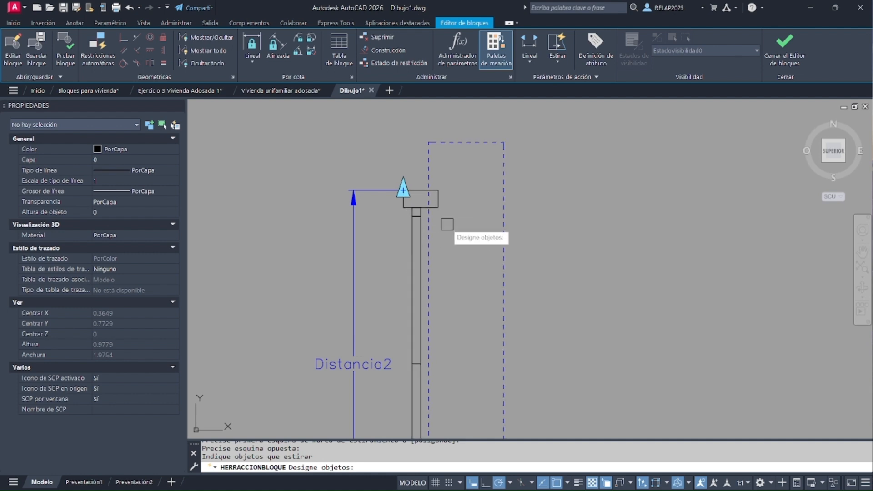
scroll(454, 158, "down", 2)
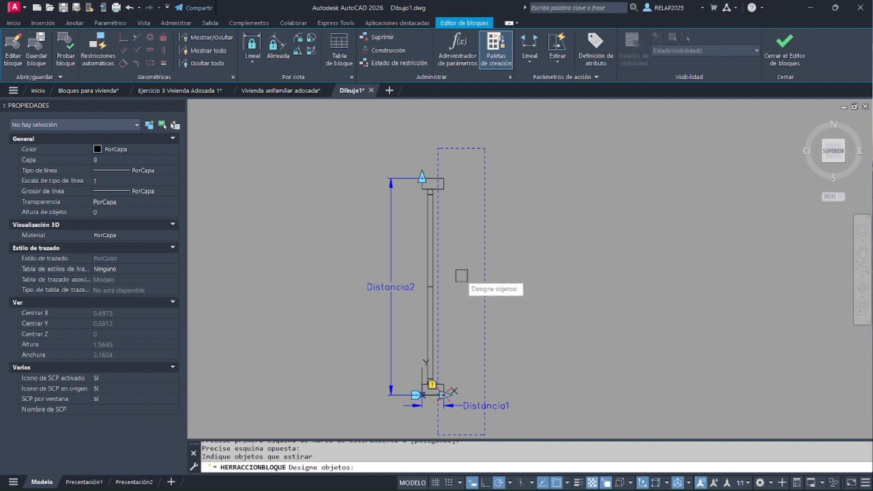
left_click(468, 423)
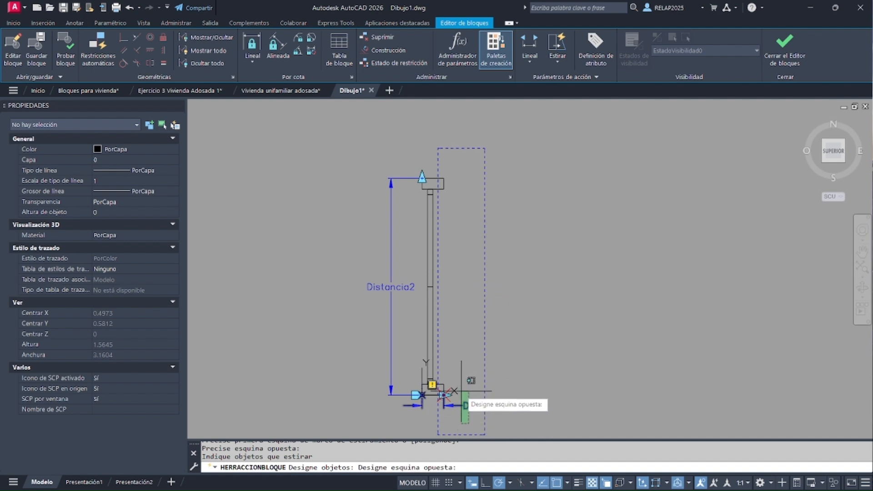
left_click(440, 158)
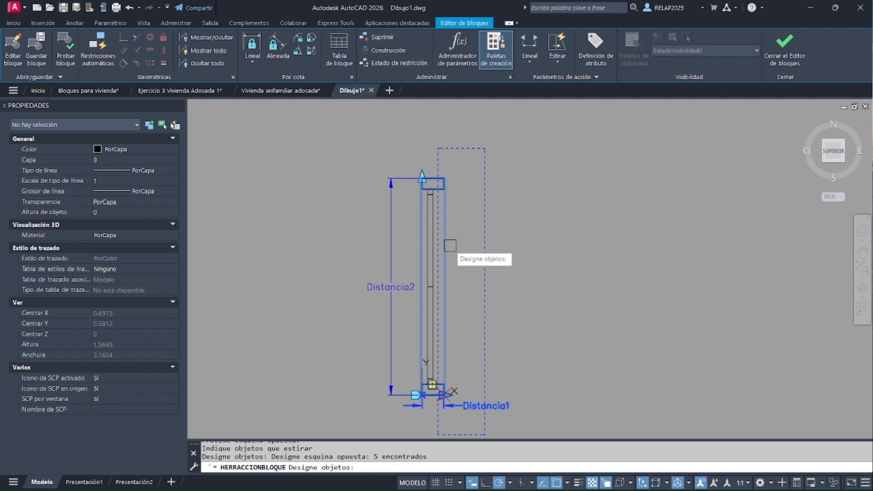
scroll(442, 194, "up", 5)
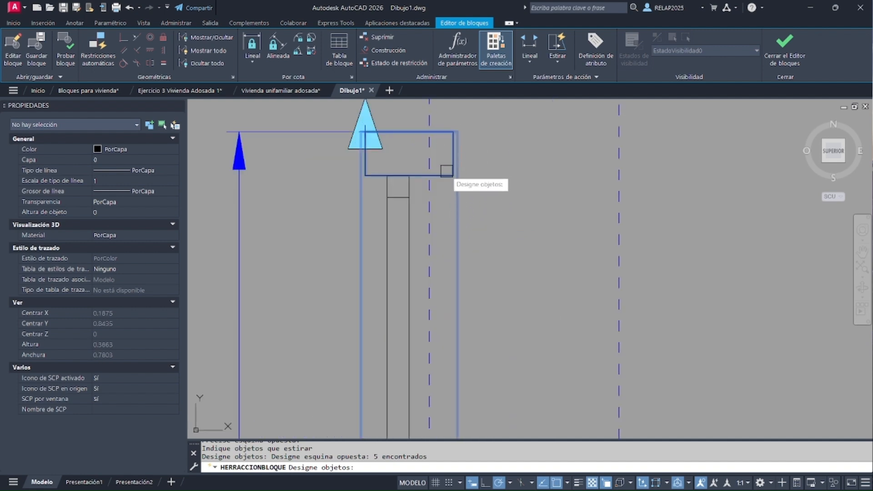
scroll(446, 159, "down", 5)
scroll(450, 287, "up", 5)
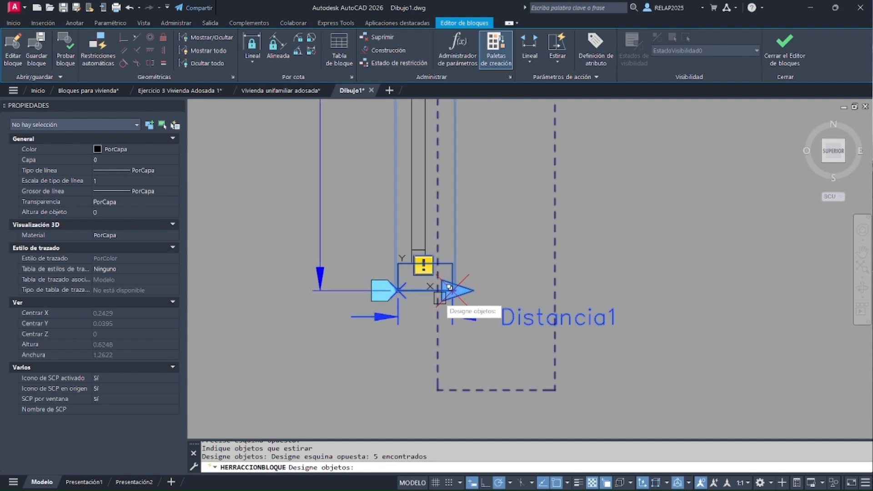
scroll(449, 287, "up", 2)
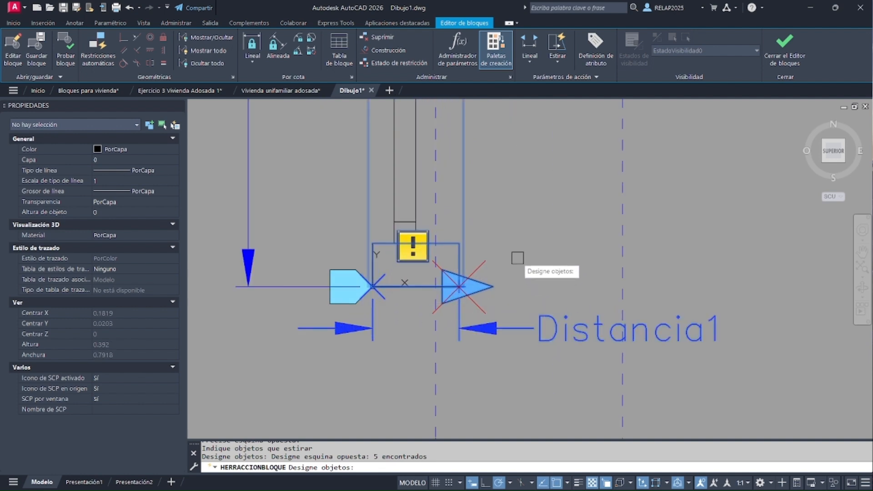
key("Return")
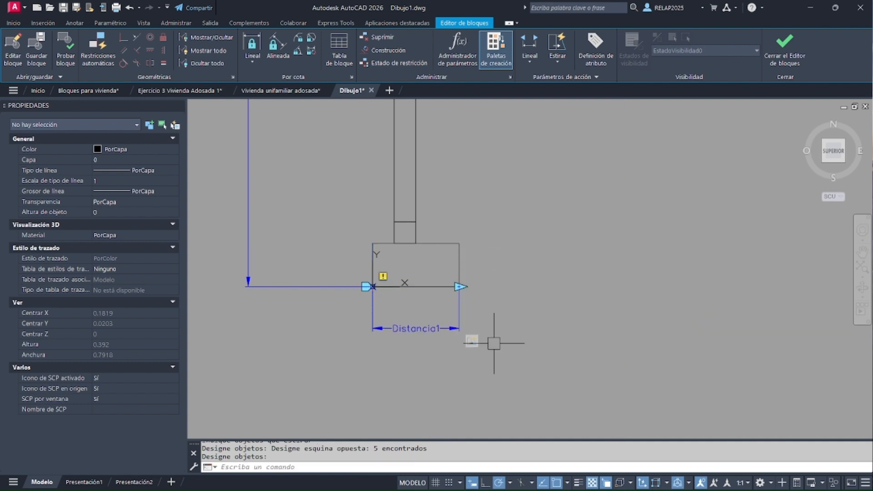
Test the block by stretching its width to about 0.46, 0.07 and 0.085 m, and close the test window
scroll(494, 343, "down", 5)
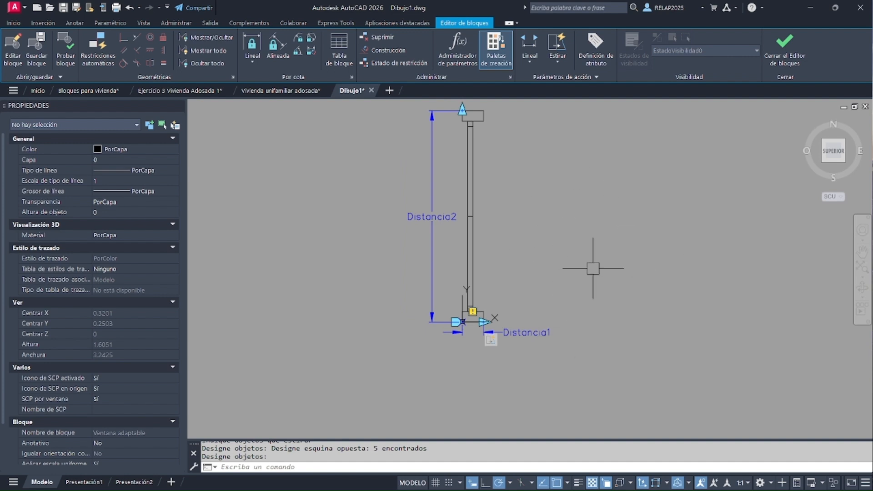
left_click(66, 54)
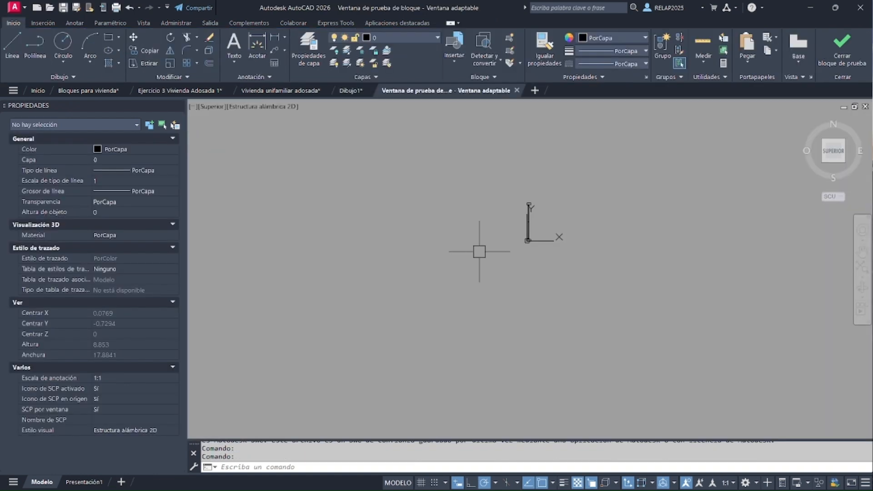
scroll(544, 218, "up", 8)
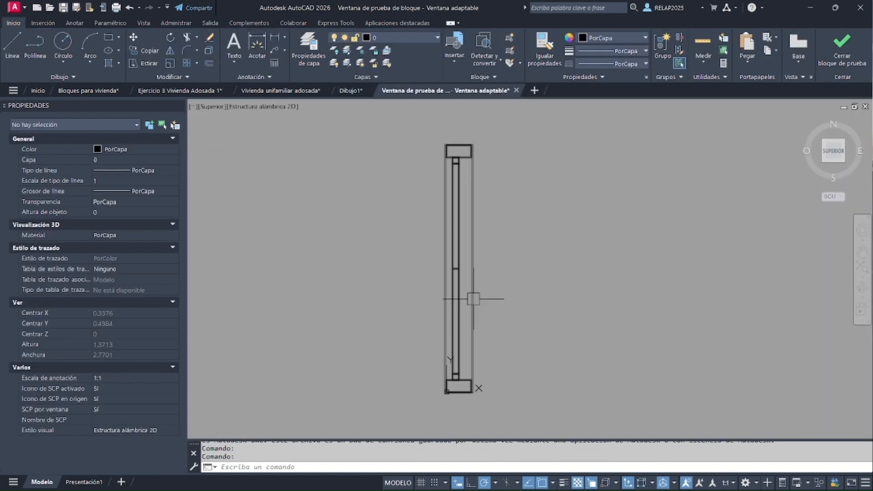
left_click(464, 298)
left_click(472, 392)
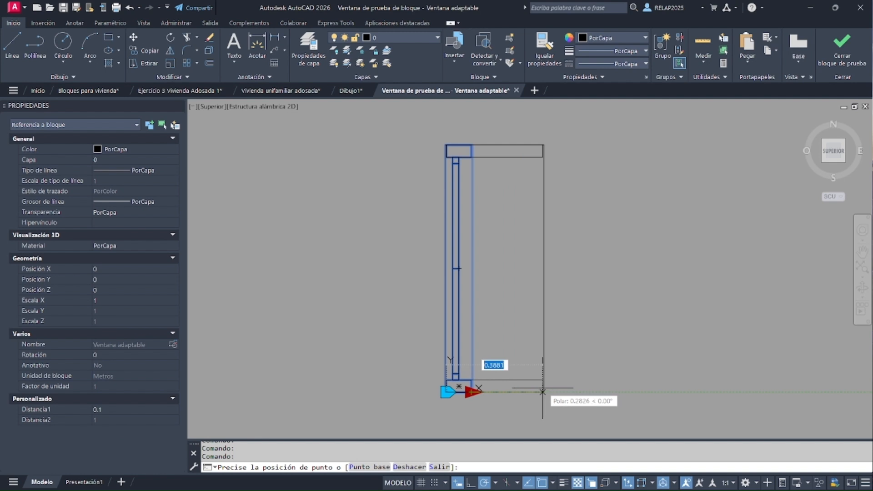
left_click(560, 392)
left_click(561, 392)
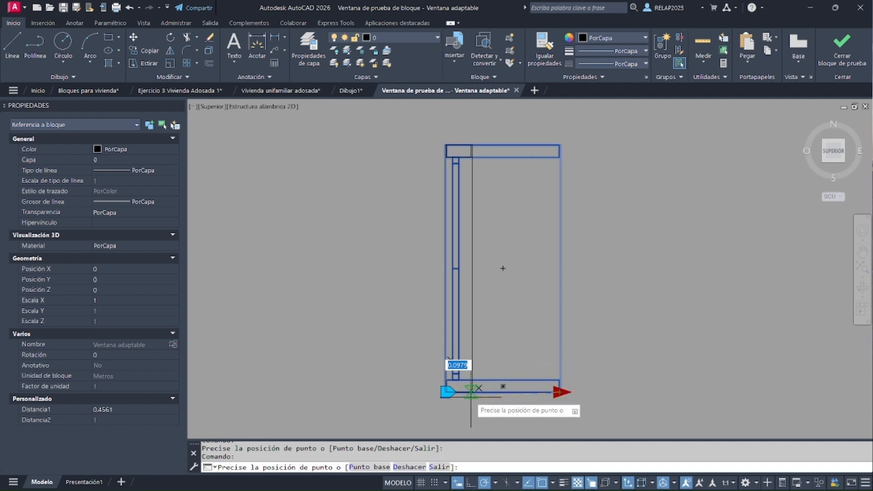
left_click(473, 399)
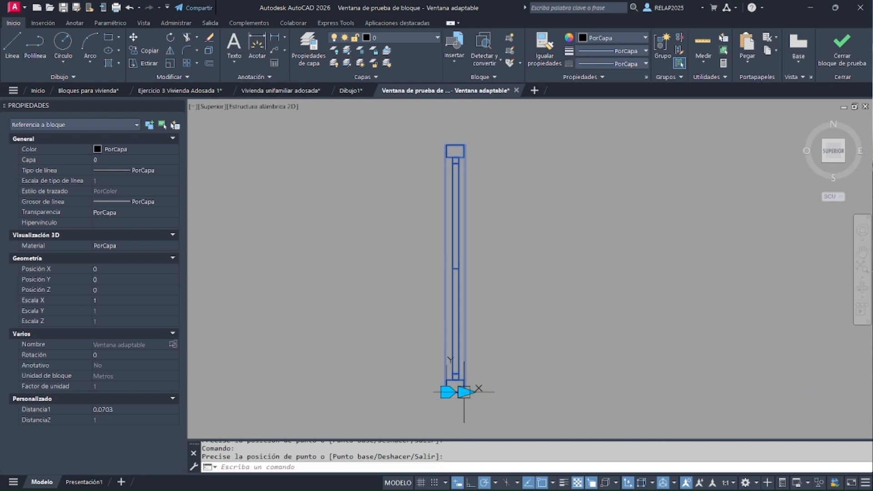
left_click(464, 392)
left_click(469, 392)
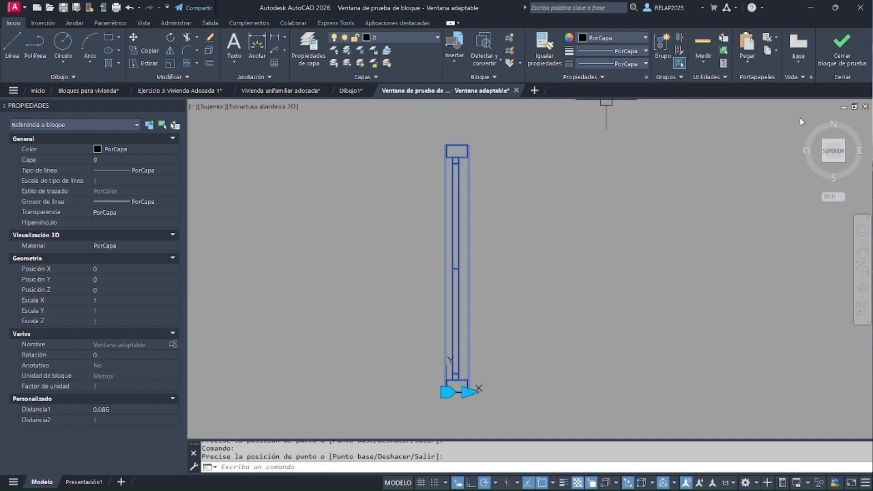
left_click(842, 51)
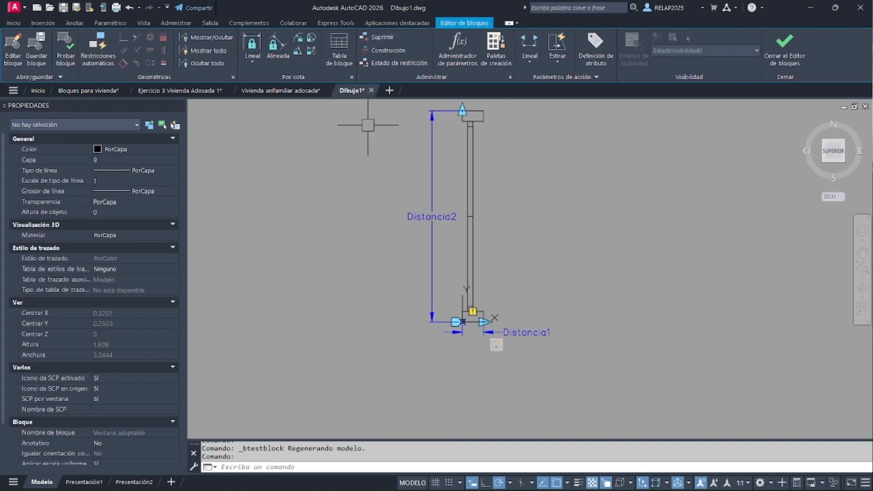
Start an Estirar action on the length parameter Distancia2 at its second point, with a stretch frame surrounding the upper jamb
middle_click_drag(398, 183, 415, 226)
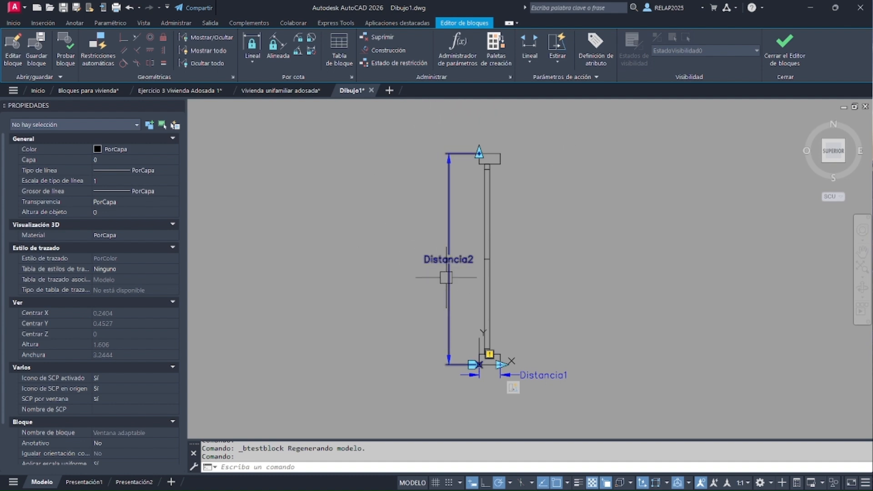
left_click(558, 46)
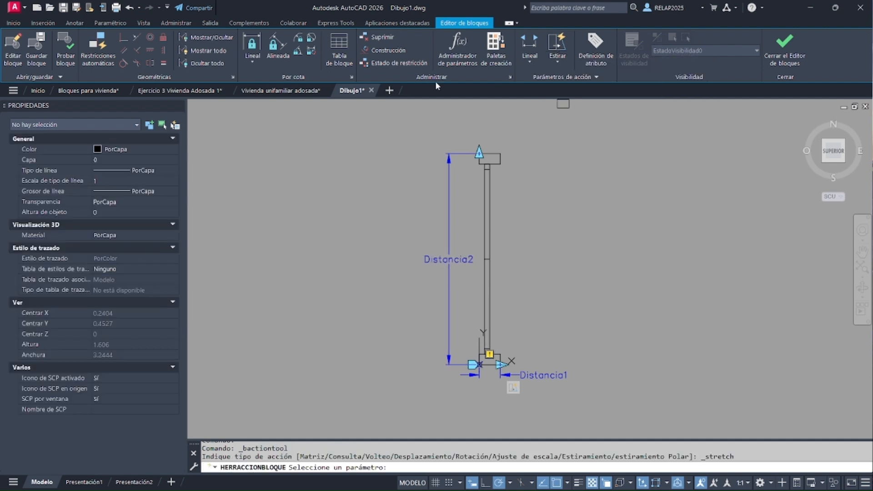
left_click(450, 224)
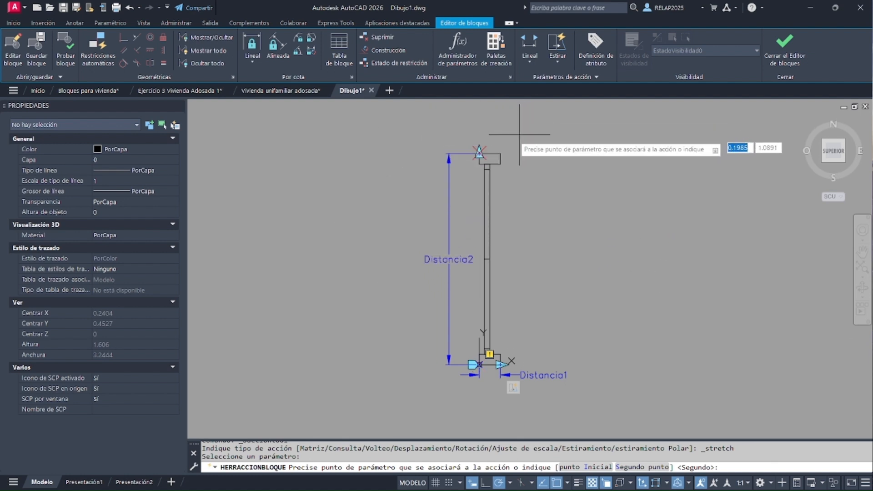
left_click(524, 137)
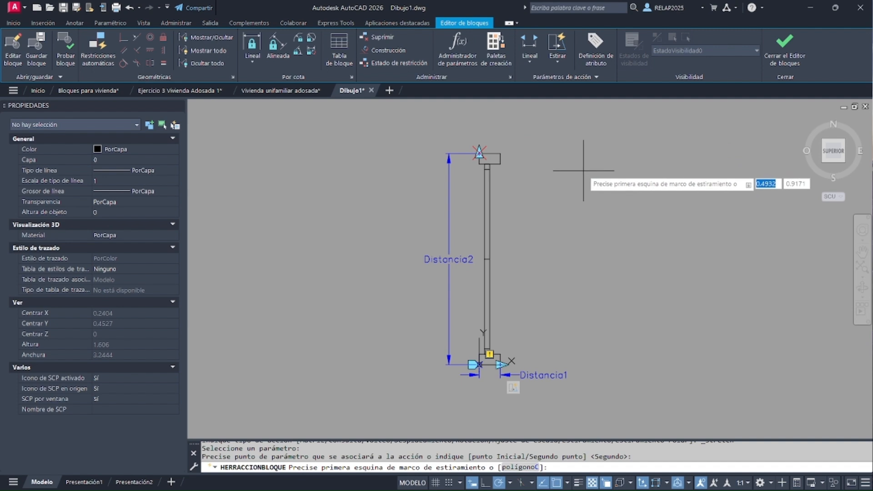
left_click(553, 195)
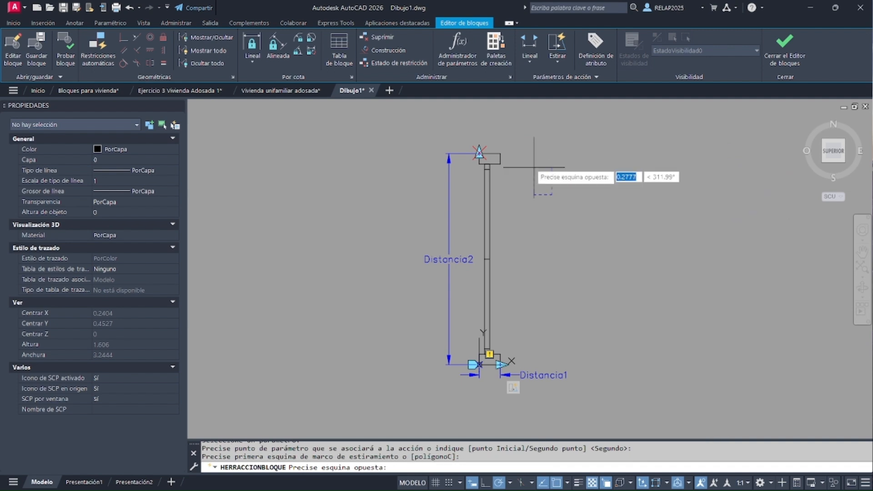
left_click(413, 124)
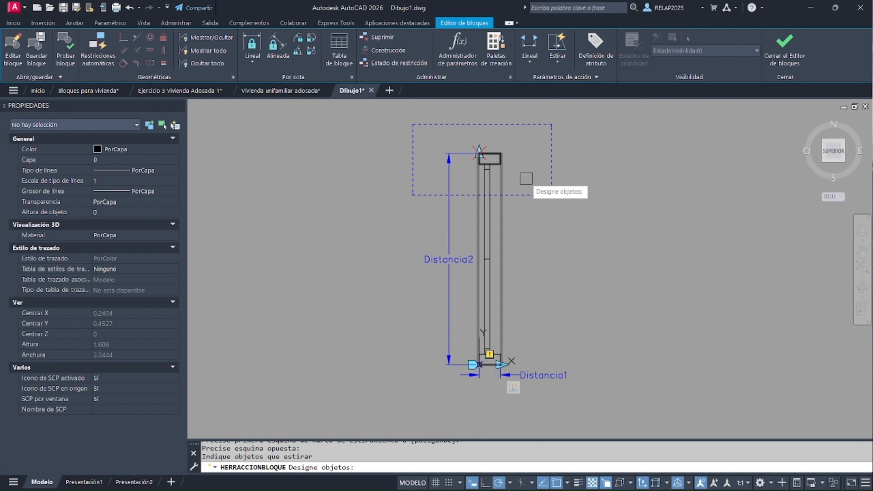
Select the upper jamb, wipeout, frame lines and other objects crossing the window's upper end for the length stretch, and finish the action
left_click(603, 216)
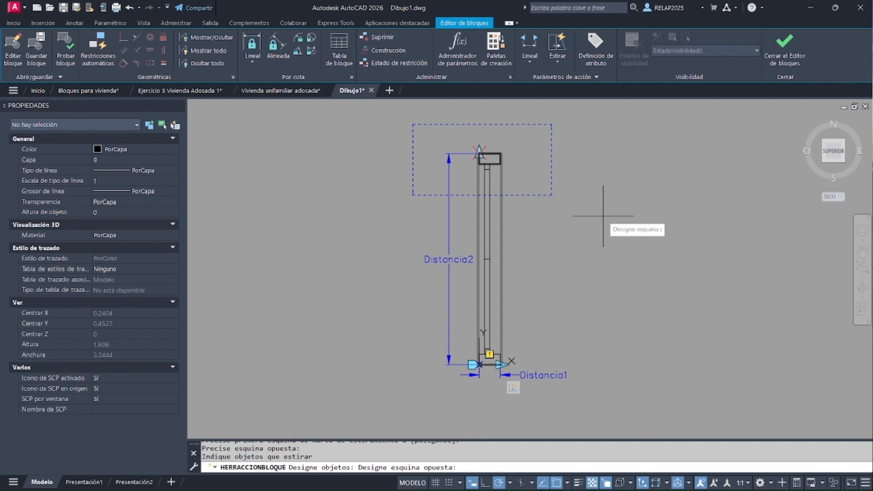
left_click(393, 127)
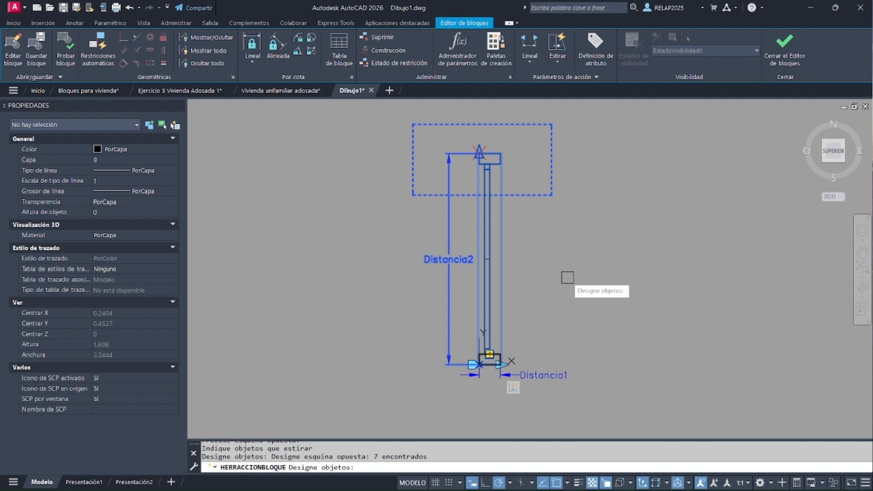
key("Return")
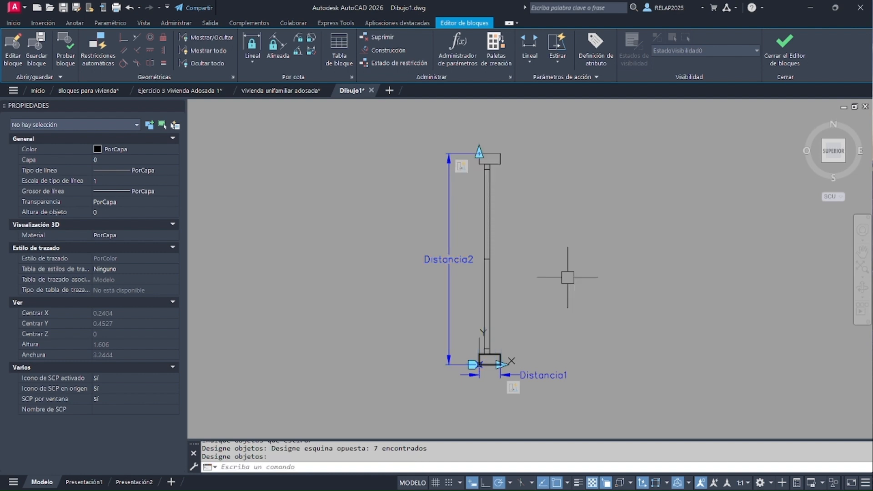
Test the block by stretching its length to about 1.24, 0.58 and 0.95 m, and examine the position of the central division
left_click(67, 57)
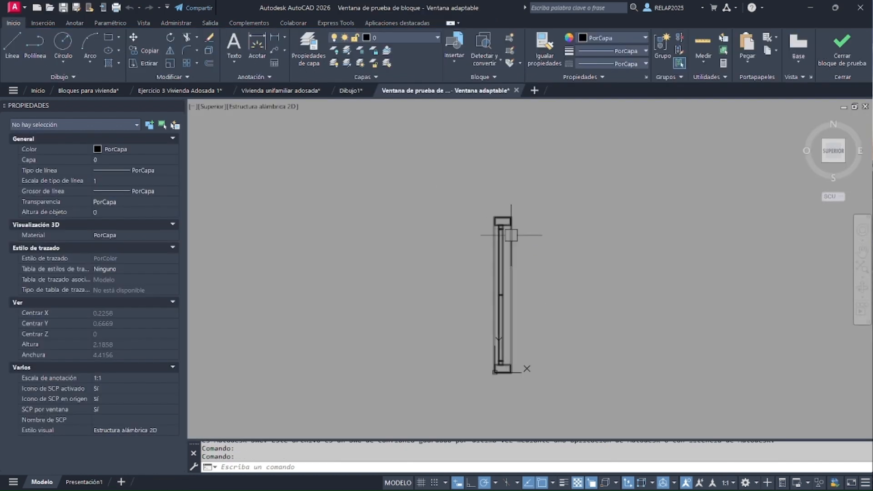
scroll(500, 241, "up", 2)
left_click(503, 250)
left_click(483, 200)
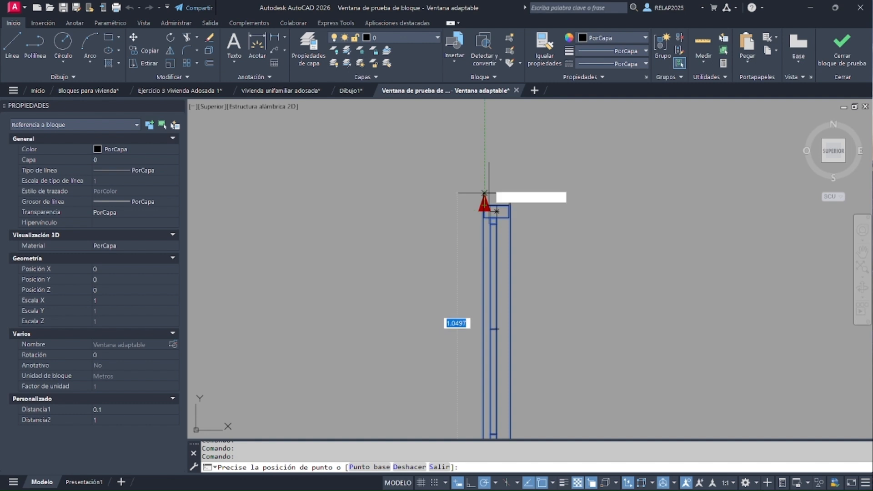
left_click(483, 146)
left_click(485, 145)
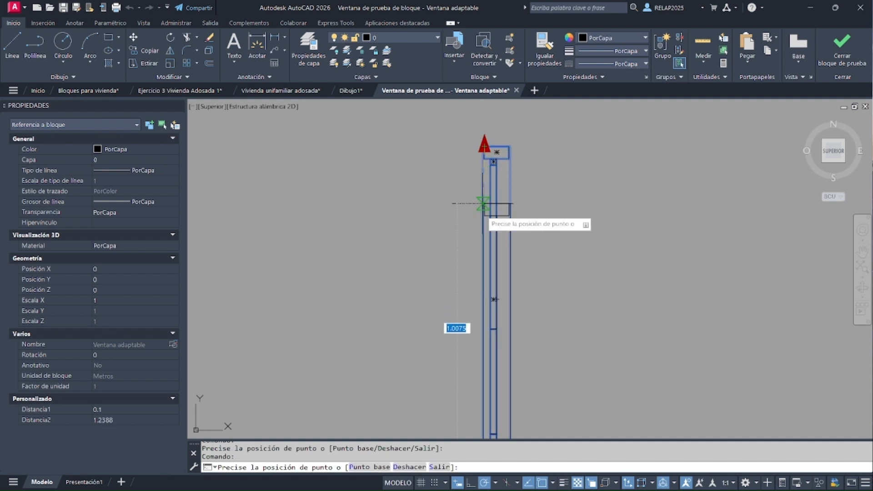
left_click(478, 310)
left_click(485, 309)
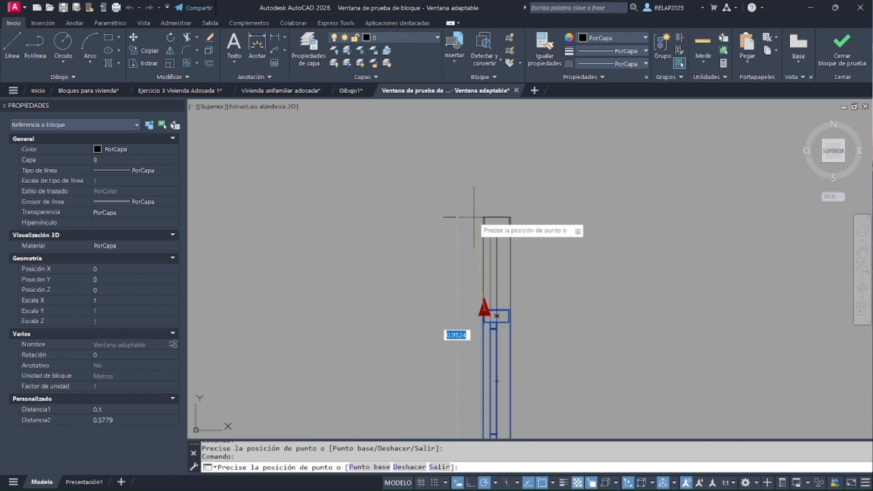
left_click(479, 218)
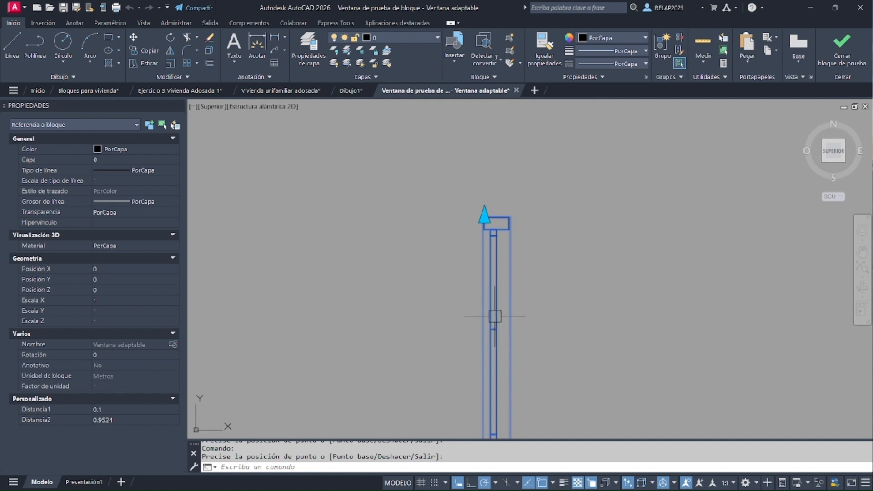
scroll(497, 279, "up", 2)
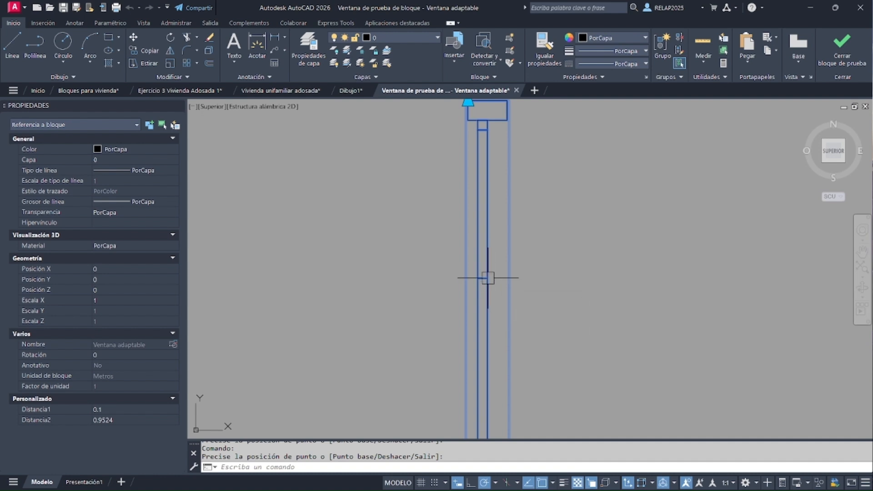
Close the test window and start another Estirar action on Distancia2 at its second point, with a stretch frame around the central division
scroll(489, 280, "down", 2)
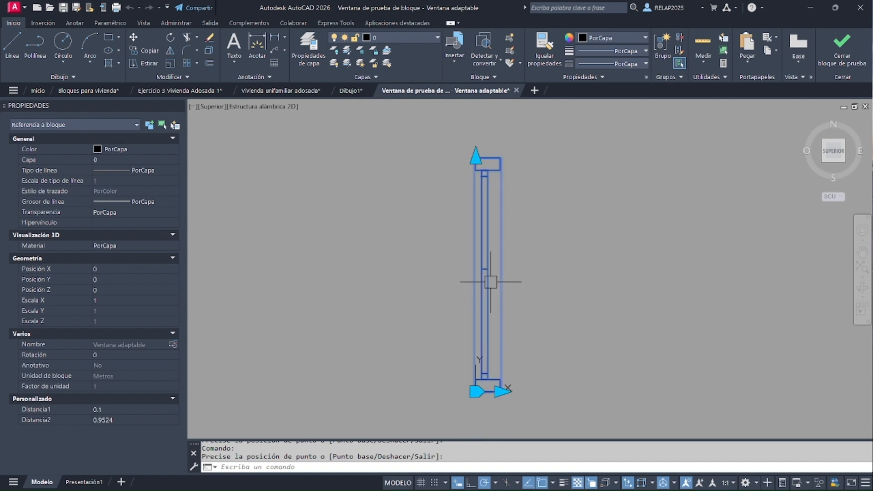
left_click(842, 57)
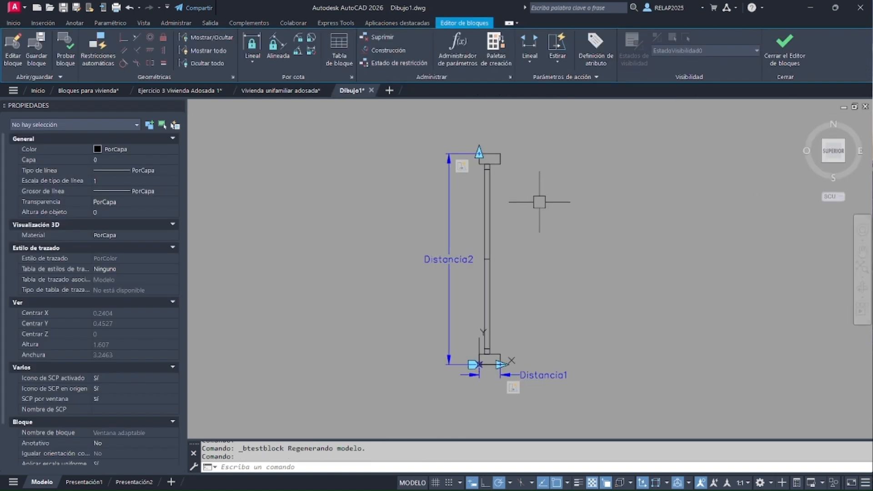
left_click(561, 44)
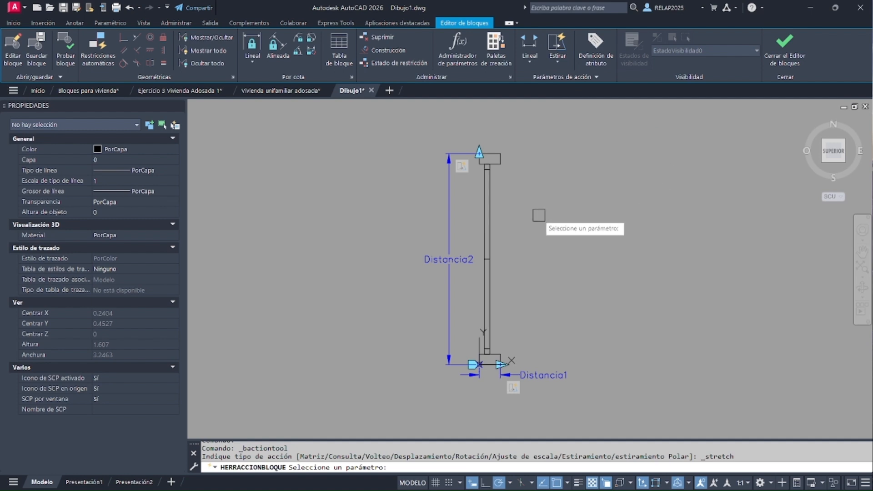
left_click(446, 241)
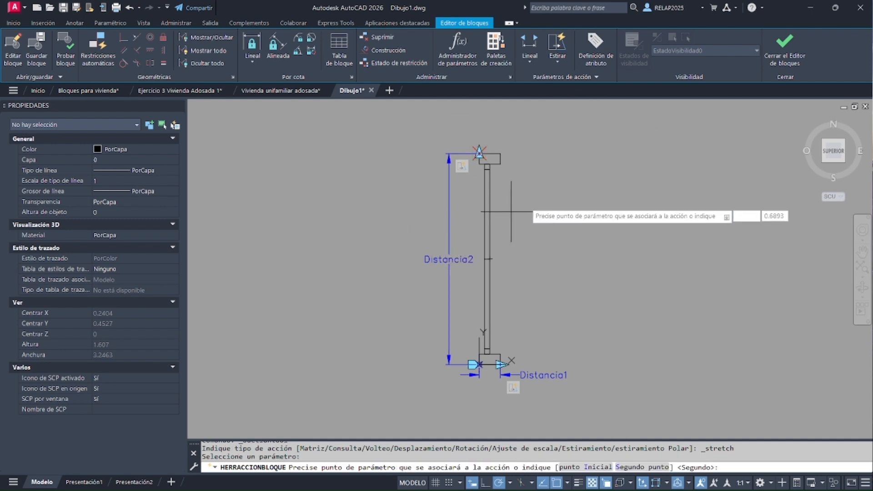
left_click(551, 147)
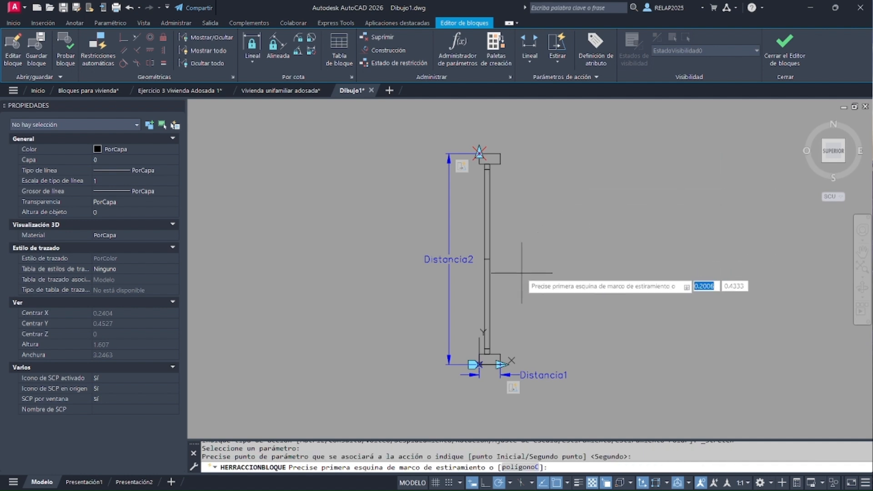
left_click(463, 239)
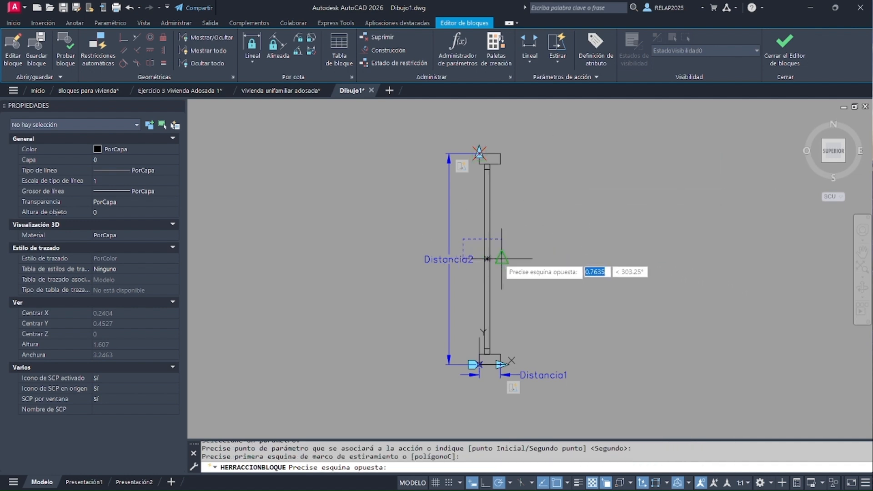
left_click(523, 278)
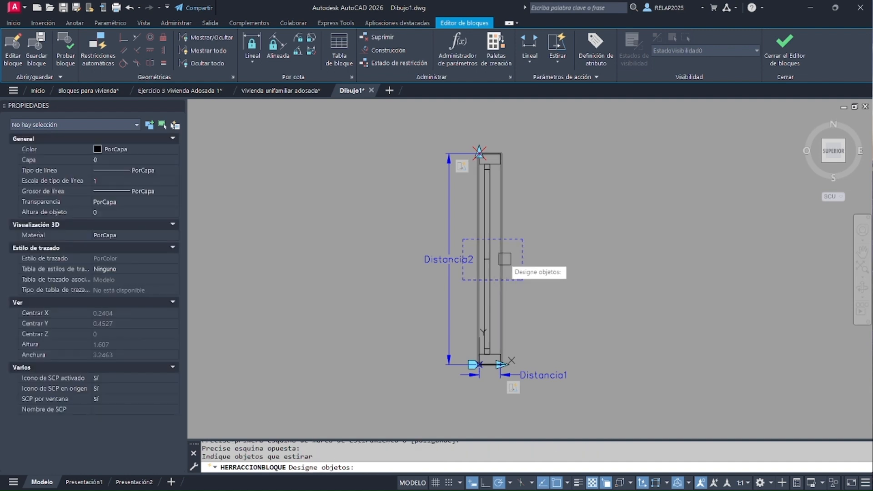
Select only the central division line as the object to stretch and finish the action
scroll(505, 273, "up", 3)
scroll(475, 268, "up", 3)
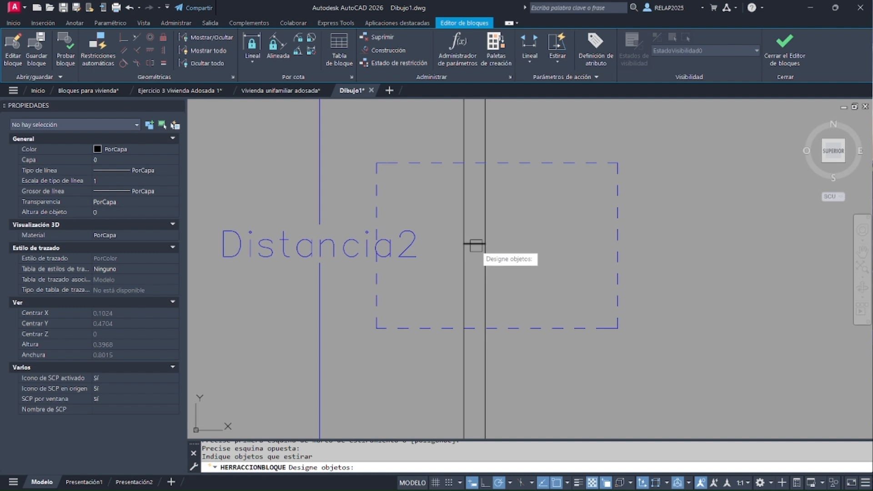
left_click(477, 245)
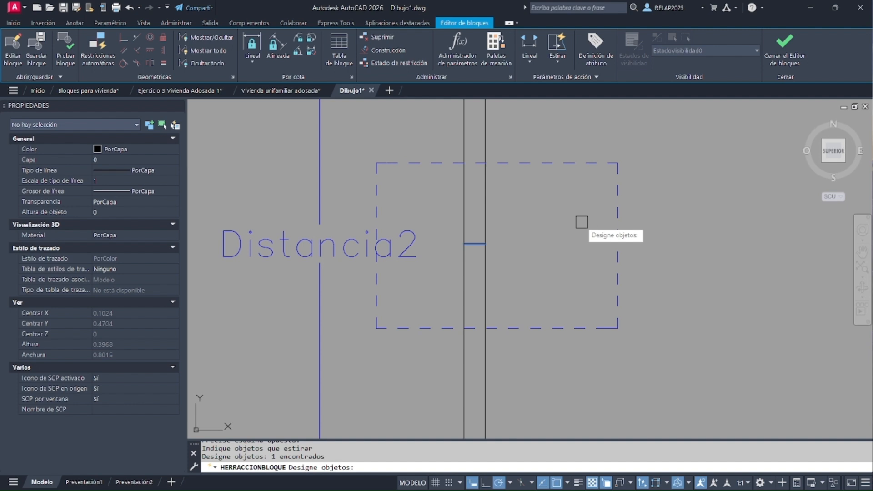
key("Return")
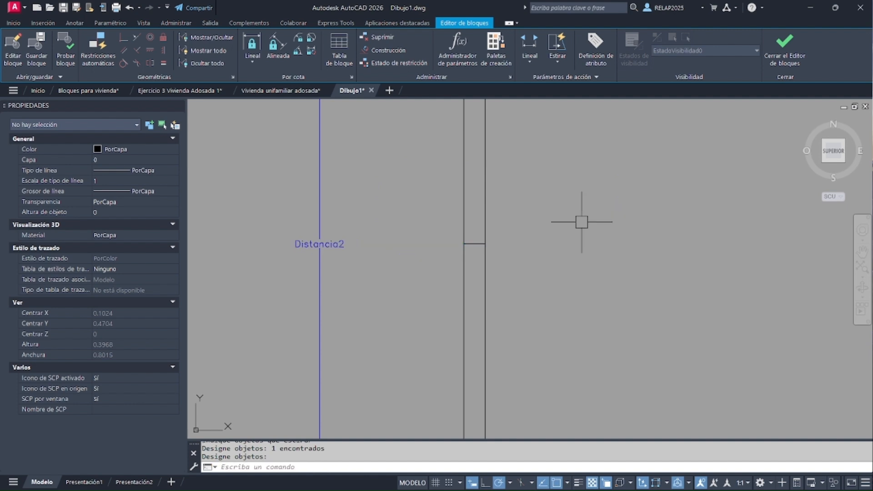
Set the distance multiplier of the central division's stretch action to 0.5
scroll(567, 236, "down", 5)
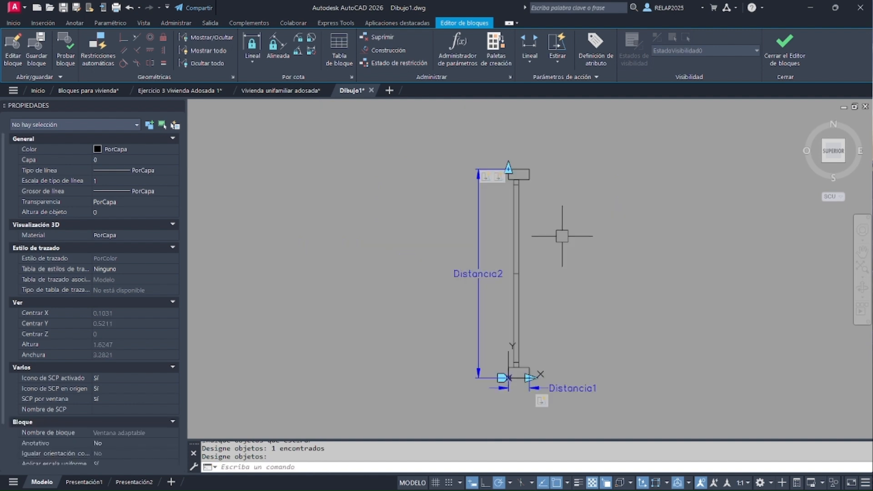
left_click(499, 179)
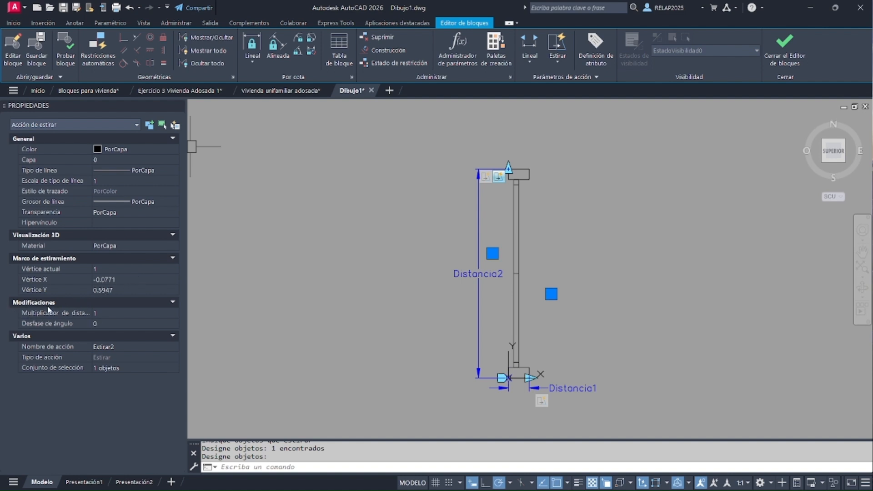
left_click(103, 314)
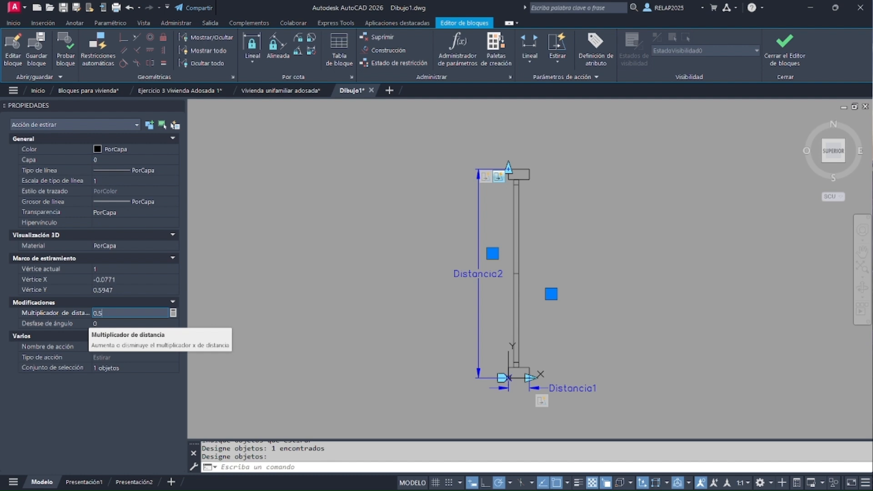
left_click(103, 324)
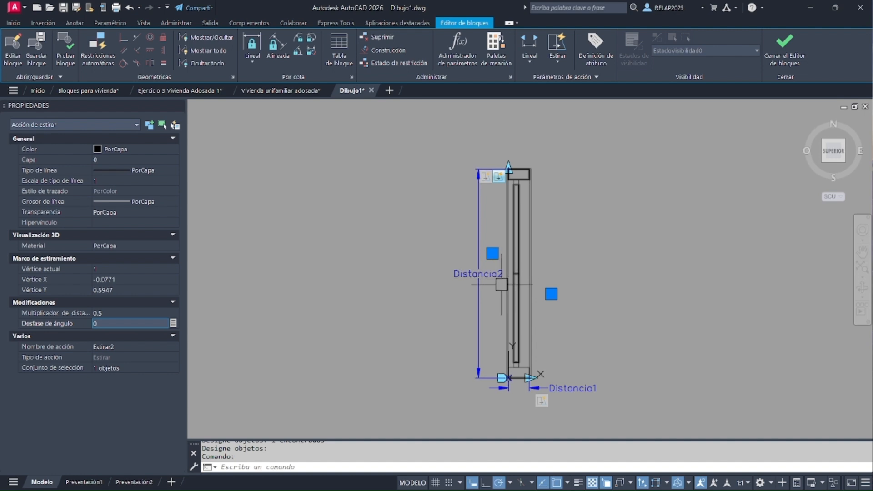
Test the block by stretching its length to about 0.75, 0.53 and 0.81 m, and close the test window
left_click(66, 45)
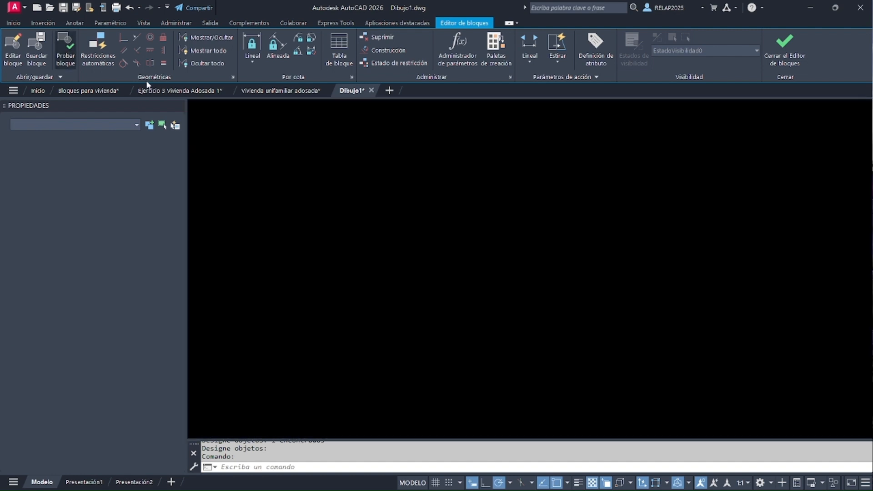
scroll(531, 205, "up", 8)
left_click(522, 213)
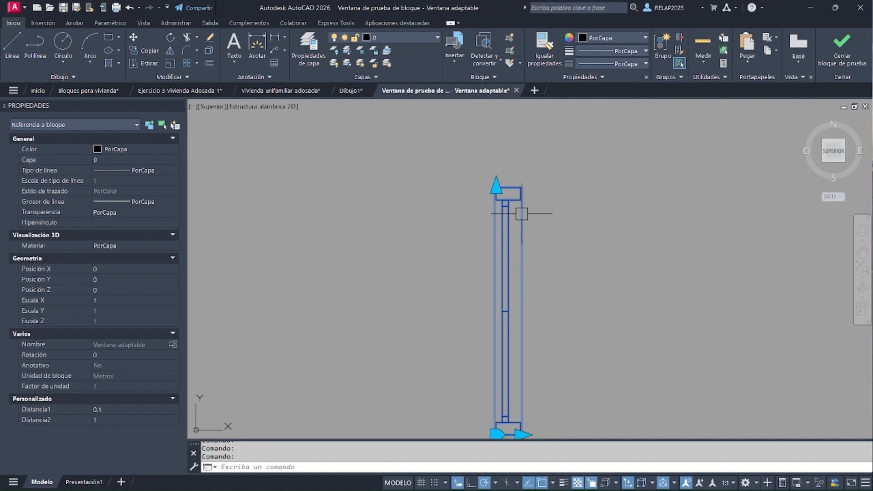
left_click(497, 186)
left_click(497, 248)
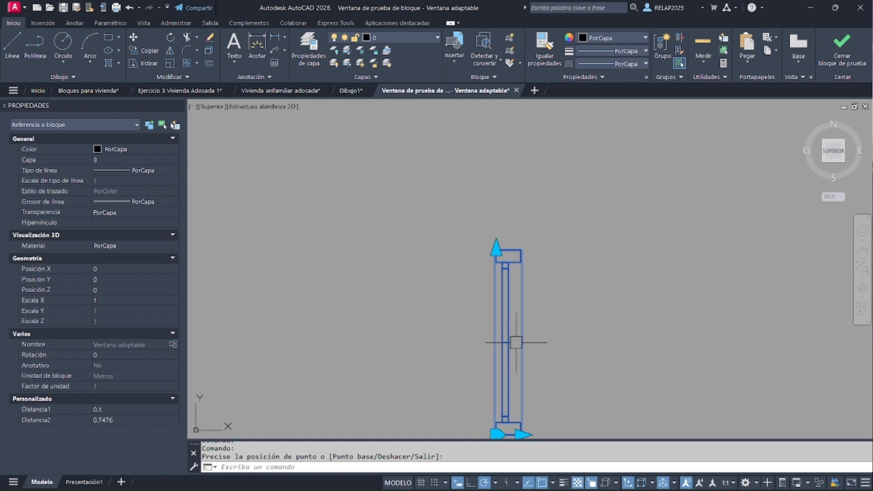
left_click(497, 249)
left_click(497, 301)
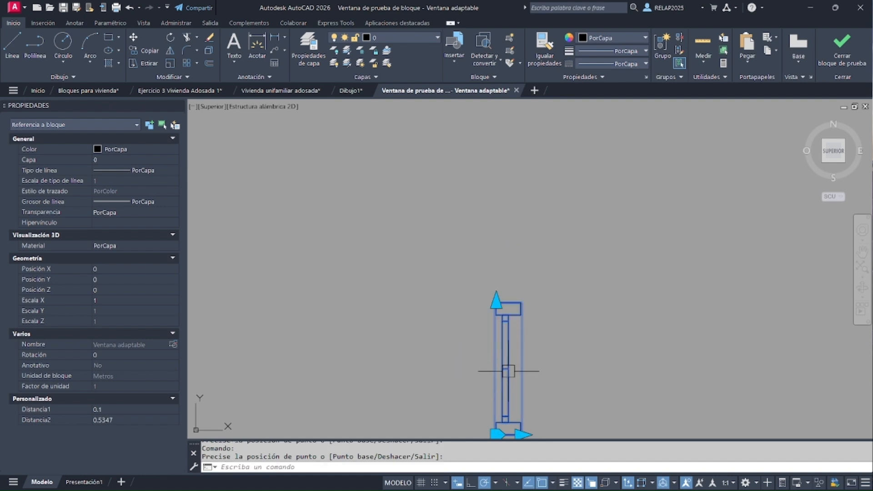
left_click(496, 301)
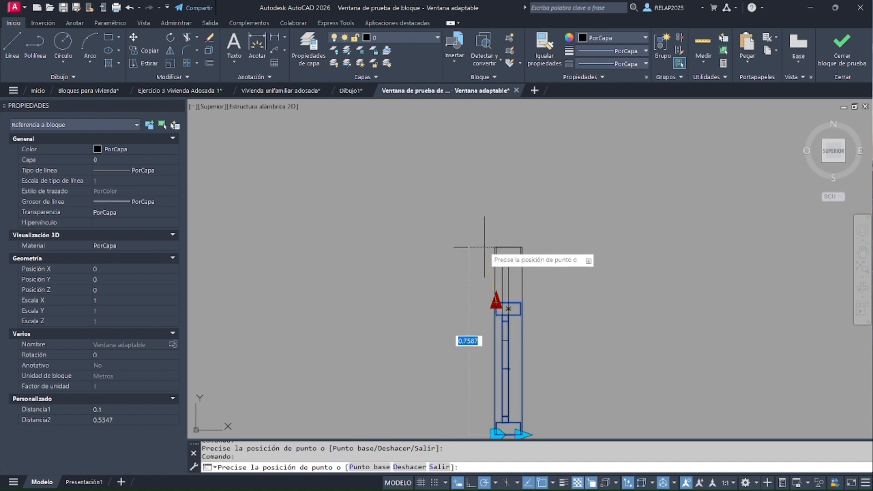
left_click(487, 244)
scroll(484, 191, "down", 1)
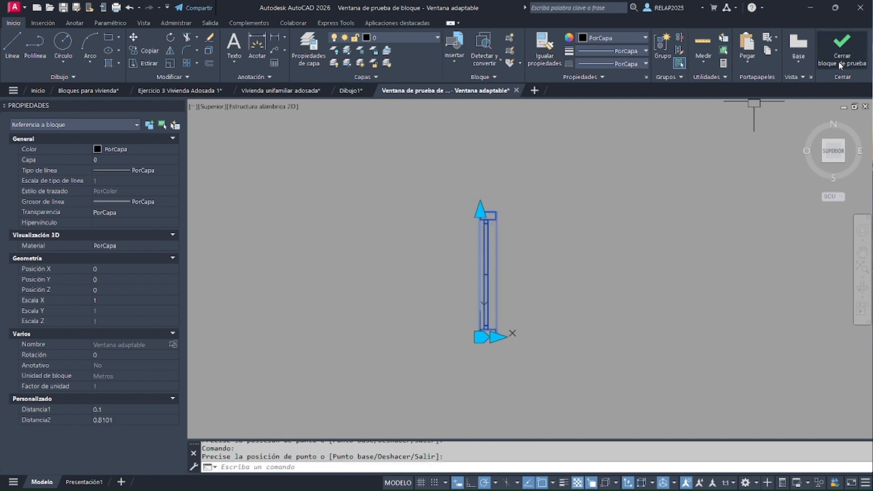
left_click(841, 65)
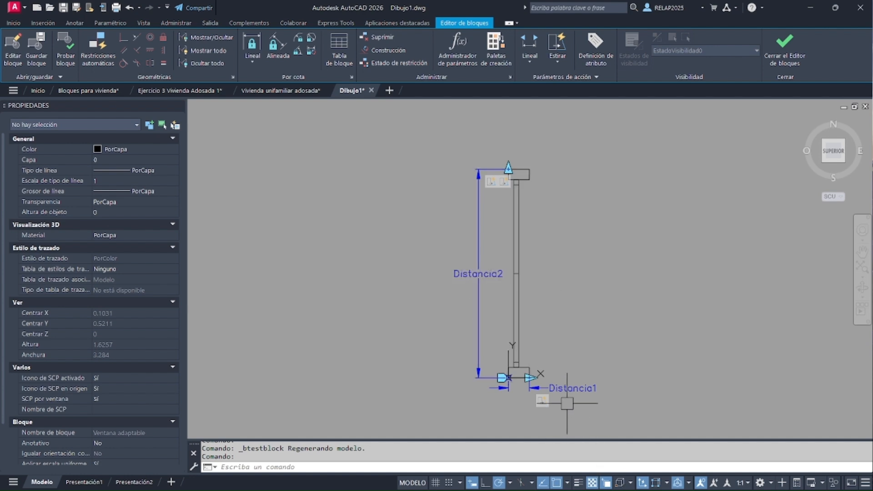
Set the minimum distance of the width parameter Distancia1 to 0.05, keeping its distance type as Ninguno
scroll(557, 392, "up", 2)
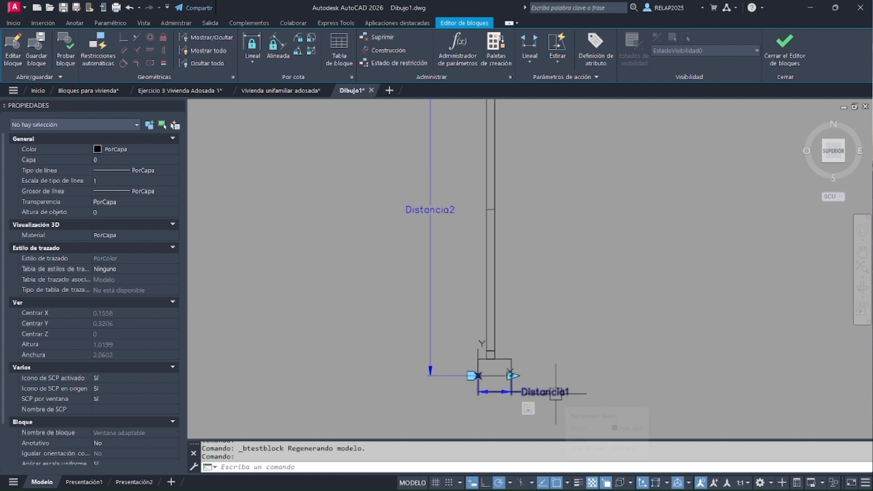
left_click(556, 393)
scroll(517, 361, "up", 2)
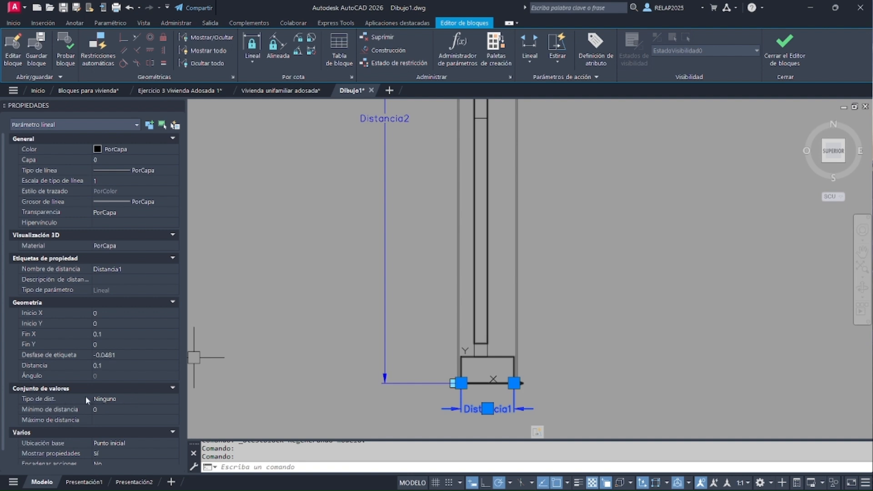
left_click(165, 400)
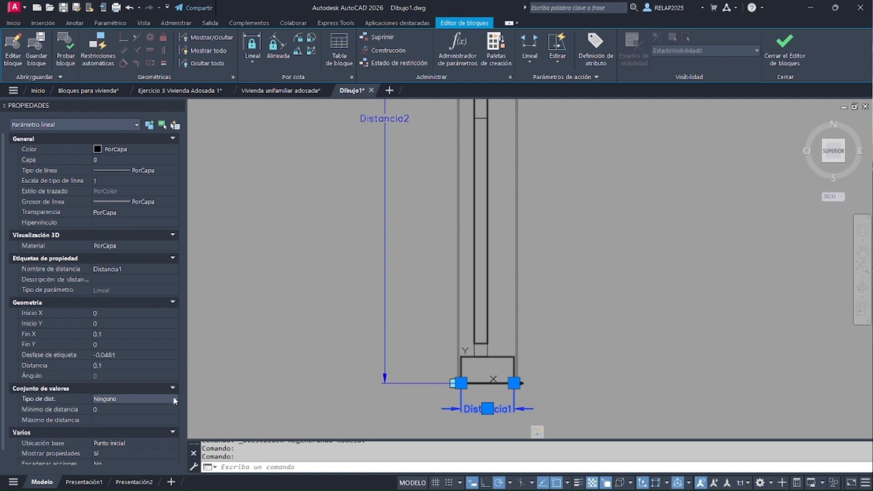
left_click(175, 399)
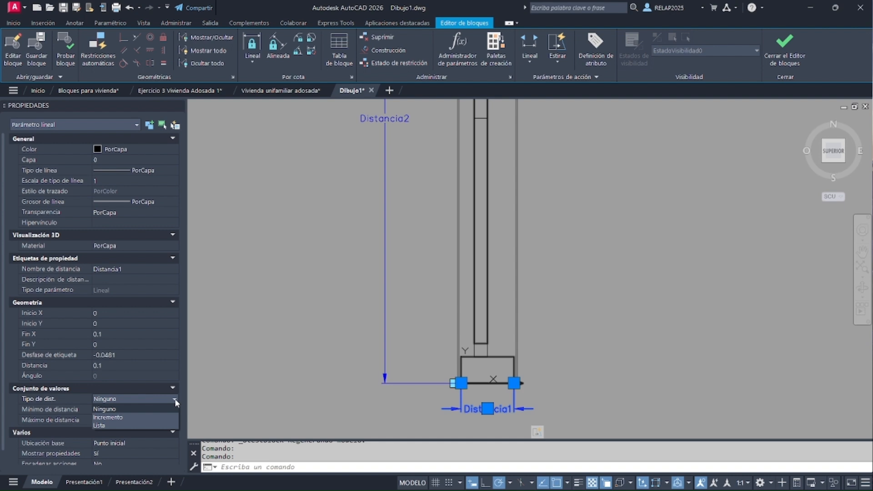
left_click(146, 407)
left_click(146, 409)
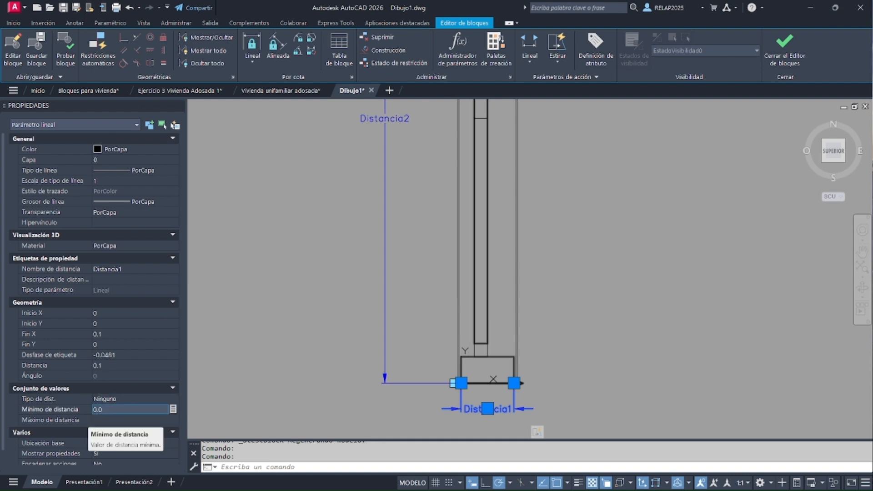
key("Return")
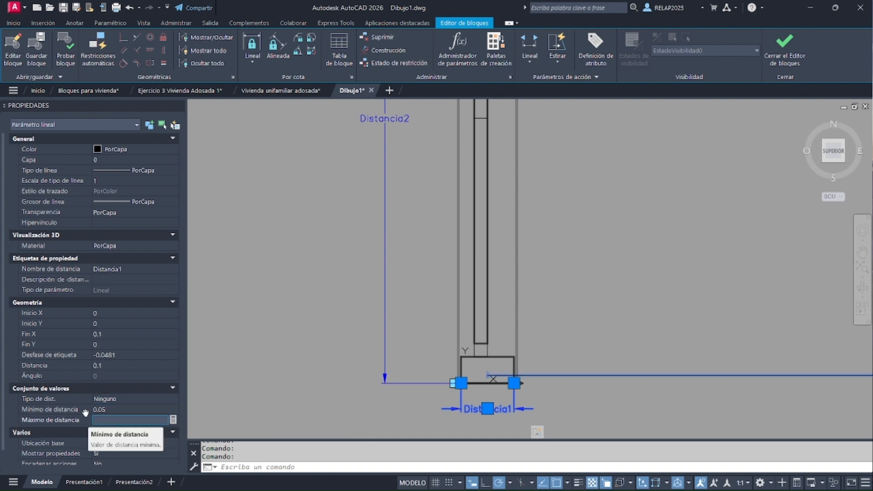
Examine the range line of the width parameter Distancia1 at the window's base, and deselect the parameter
scroll(449, 365, "down", 4)
scroll(469, 377, "up", 3)
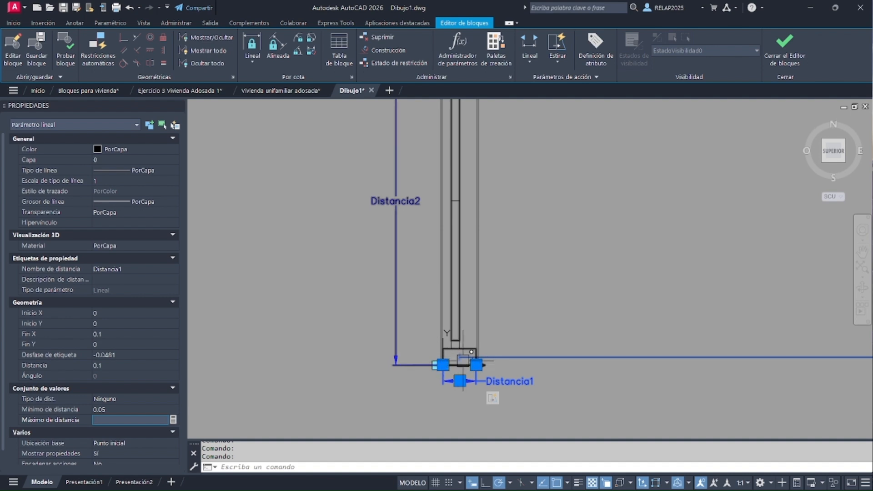
scroll(601, 378, "down", 5)
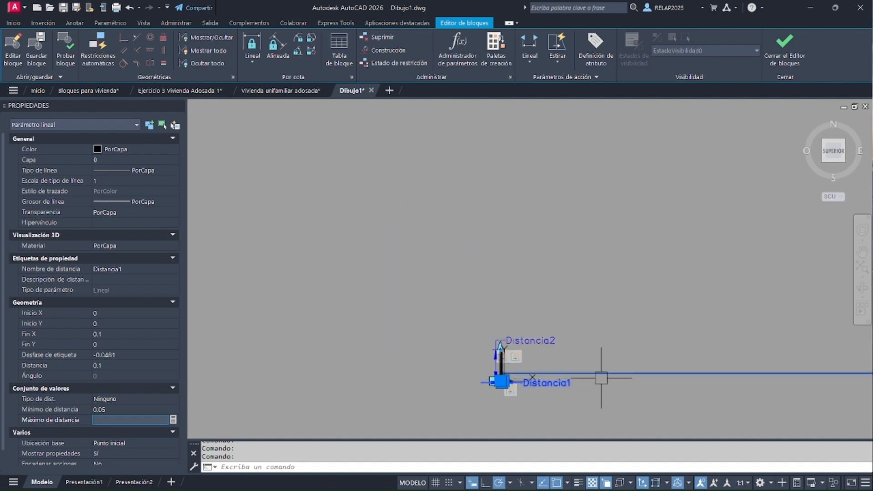
scroll(478, 376, "up", 7)
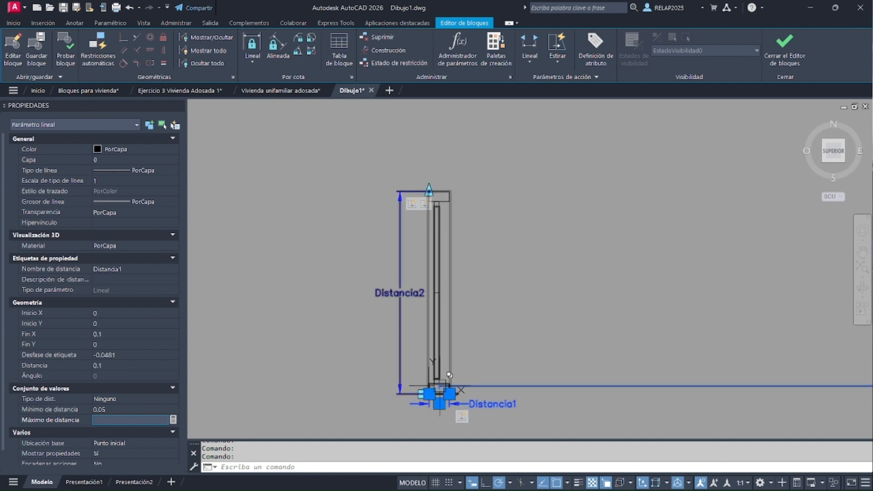
scroll(443, 376, "up", 3)
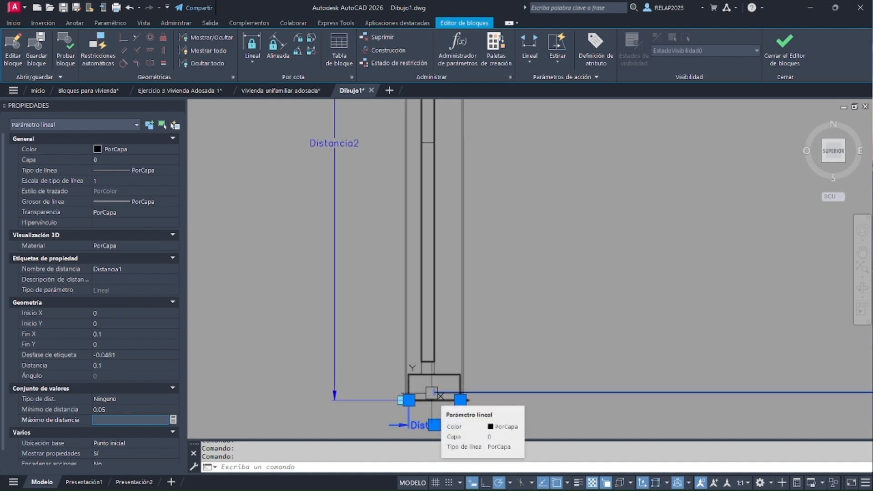
scroll(559, 385, "down", 2)
scroll(558, 386, "down", 2)
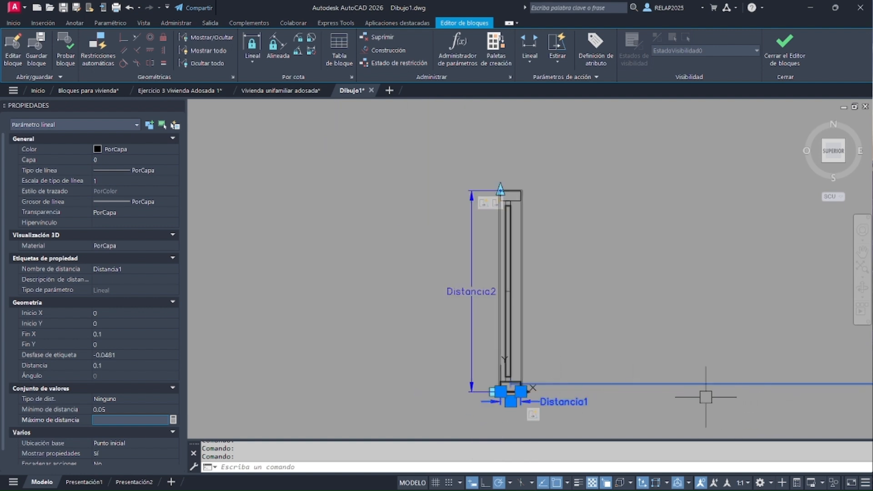
key("Escape")
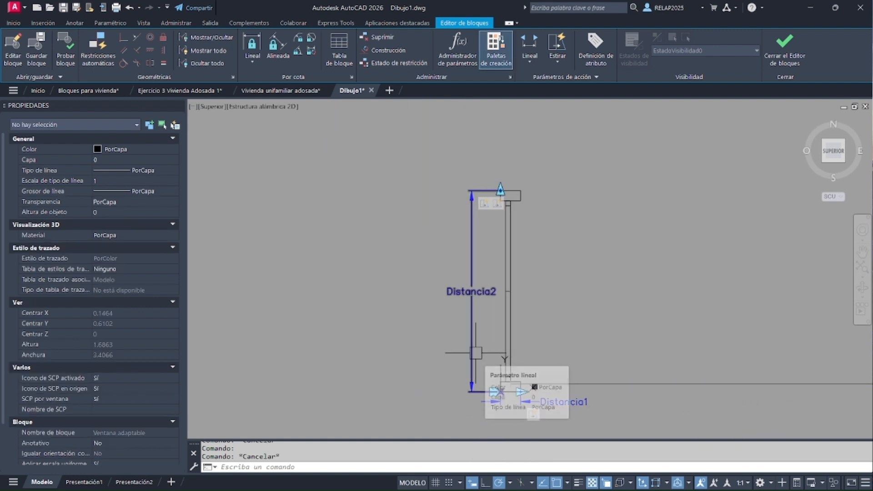
Set the length parameter Distancia2's distance type to Incremento, with an increment of 0.05 and a minimum distance of 0.15
left_click(473, 354)
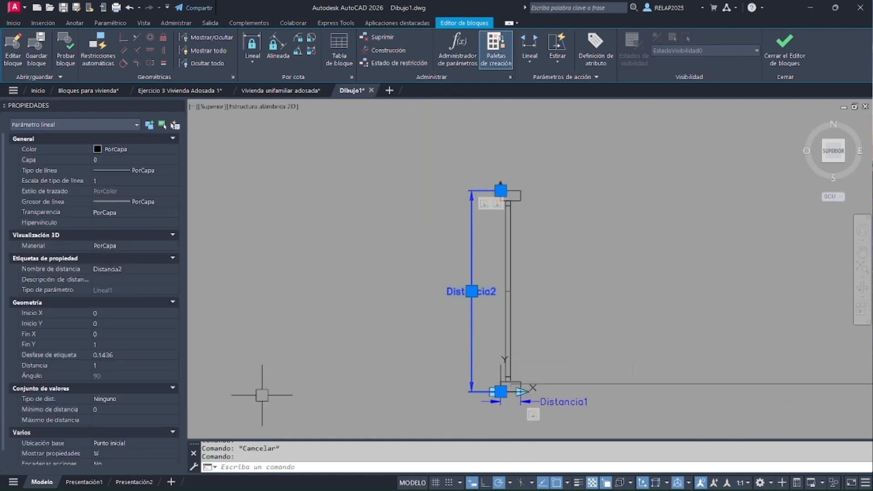
left_click(128, 401)
left_click(129, 403)
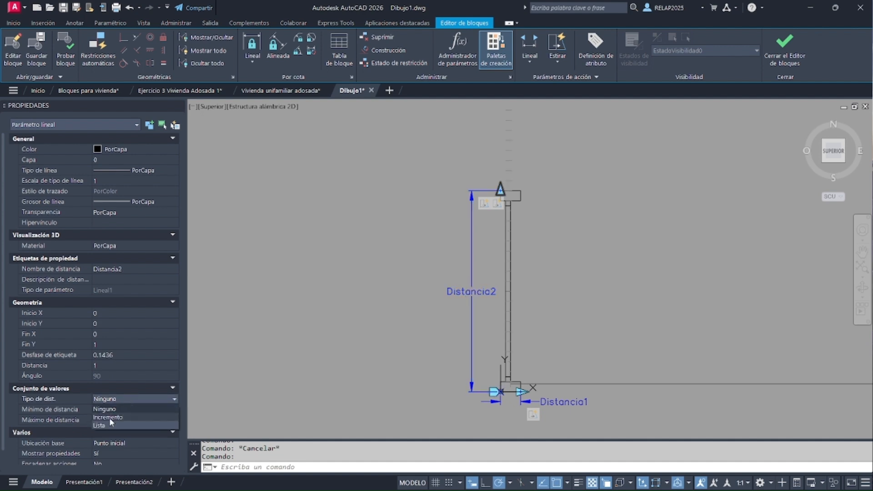
left_click(110, 418)
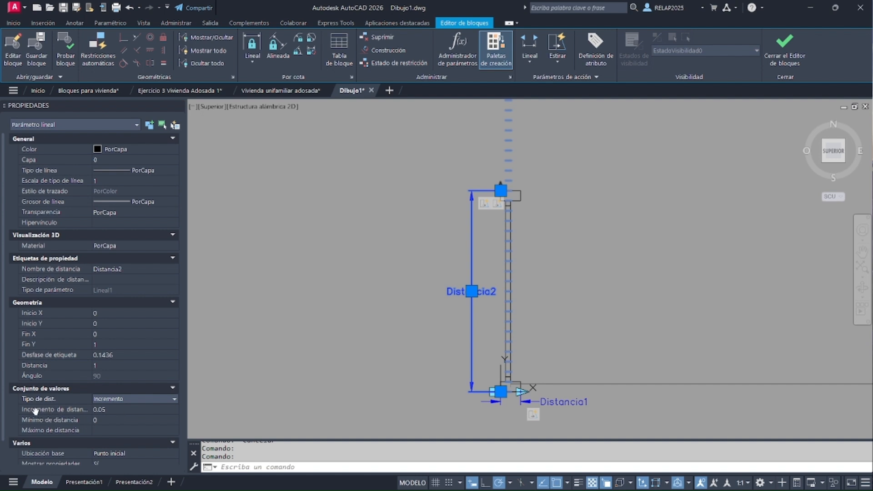
left_click(116, 409)
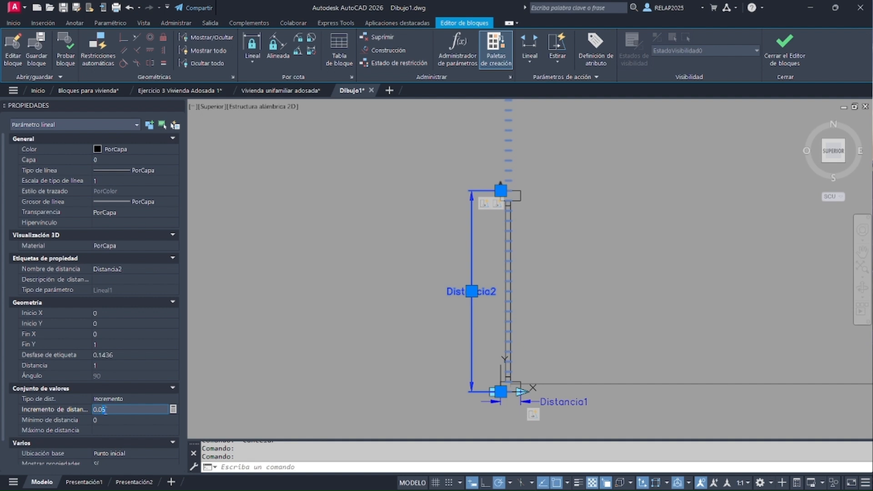
left_click(109, 420)
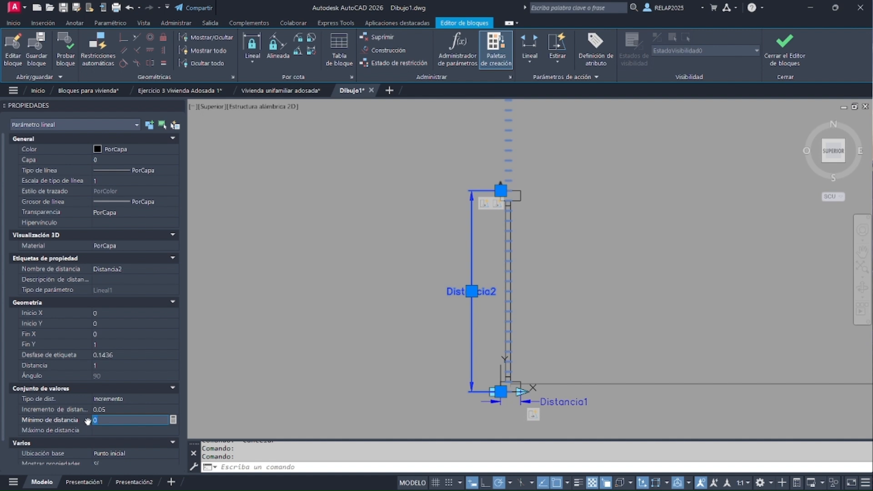
type(".15")
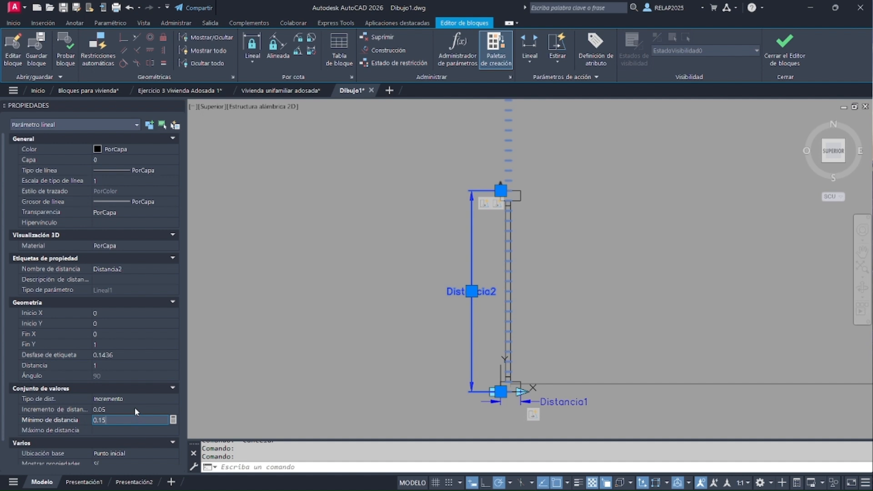
left_click(135, 409)
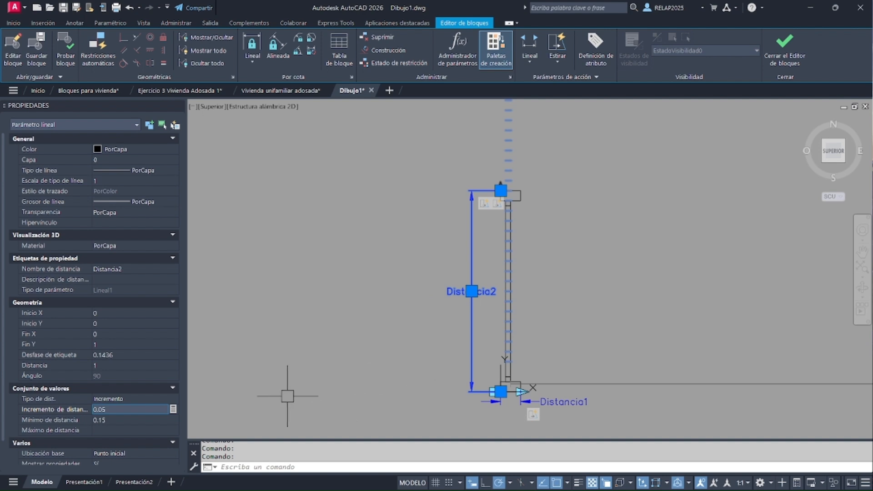
Rename the window's length parameter Distancia2 as "Ancho ventana"
double_click(453, 294)
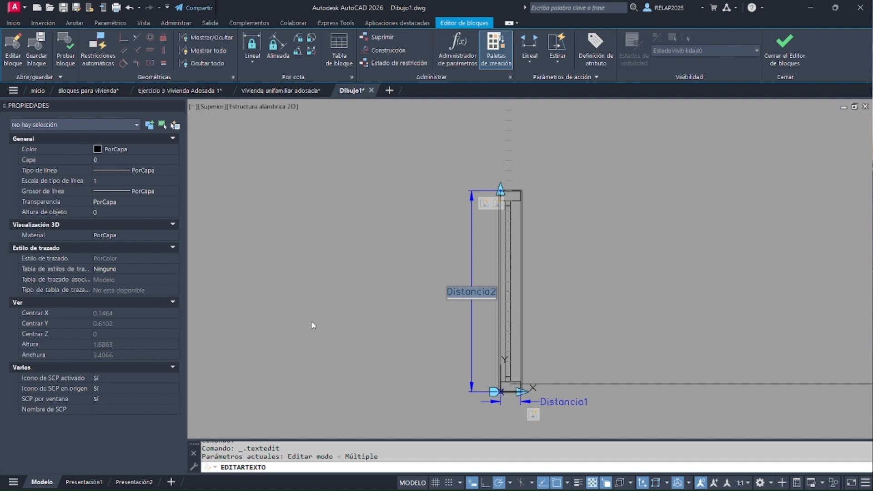
key("BackSpace")
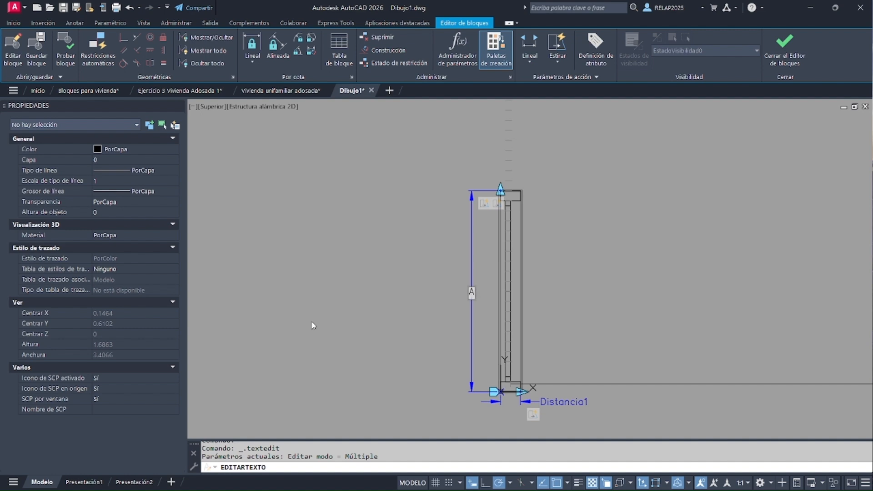
type("Ancho ventana")
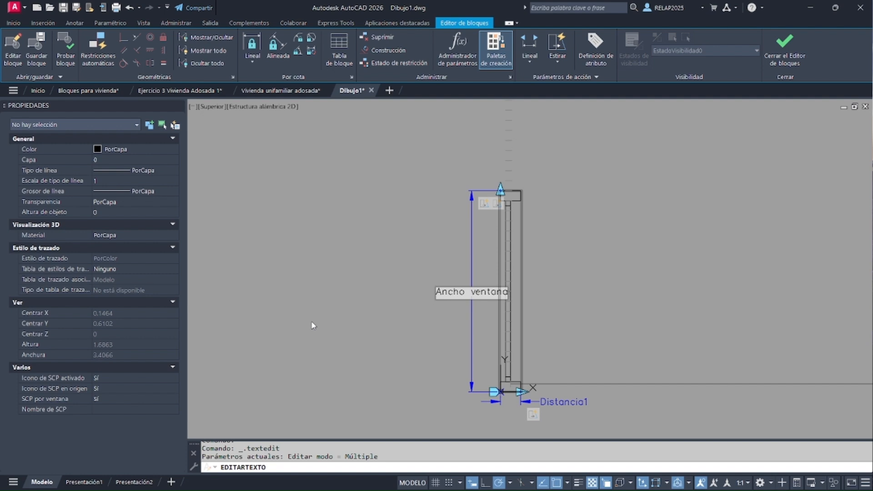
key("Return")
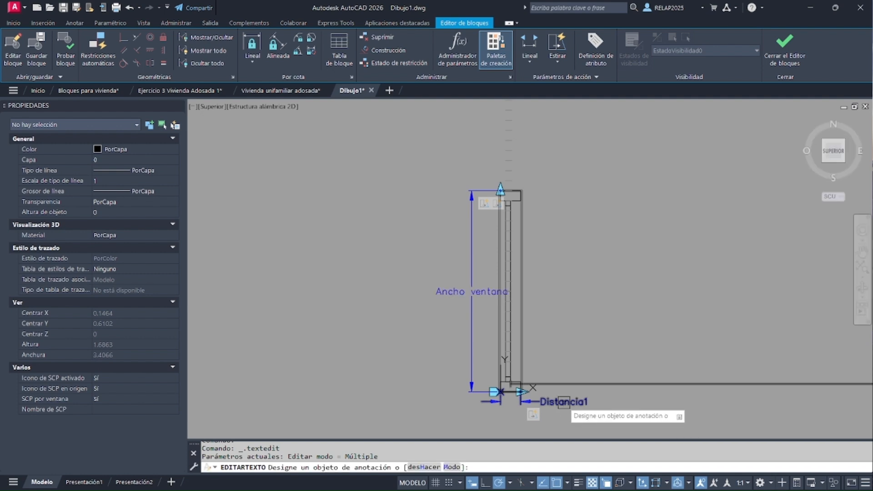
Rename the parameter Distancia1 at the window's base as "Espesor muro", and close the block editor, saving the changes
left_click(564, 402)
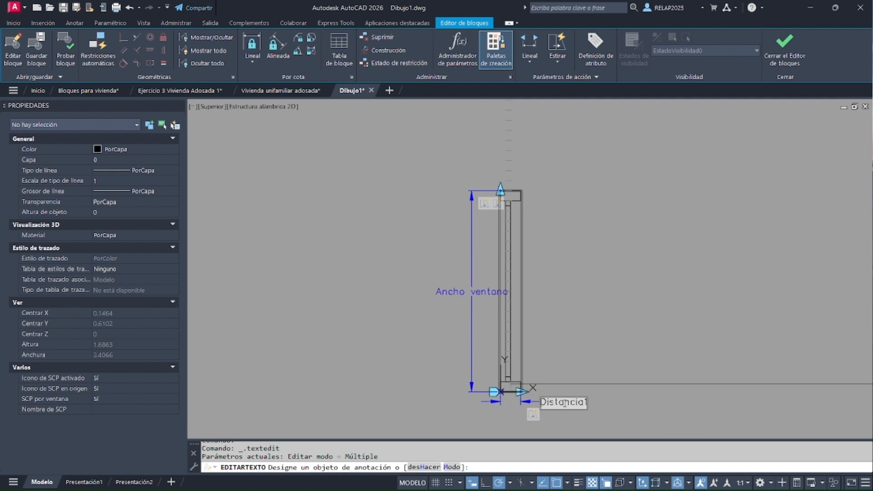
double_click(564, 402)
key("BackSpace")
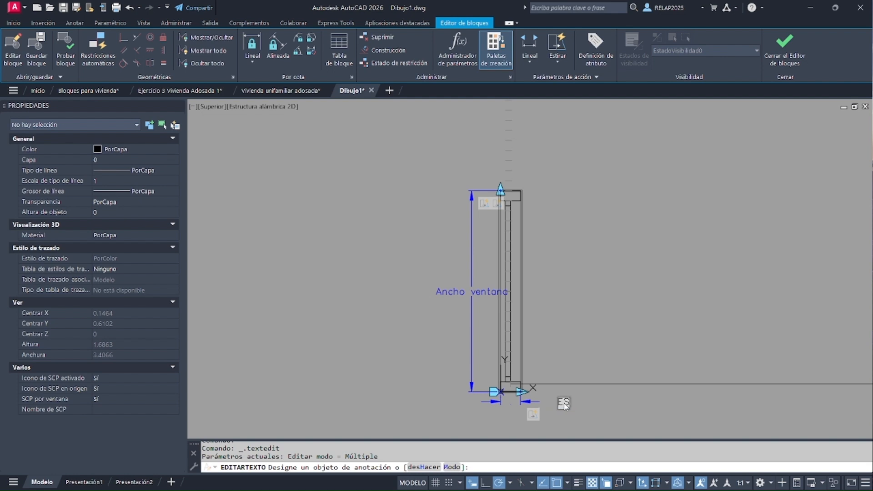
type("Espesor muro")
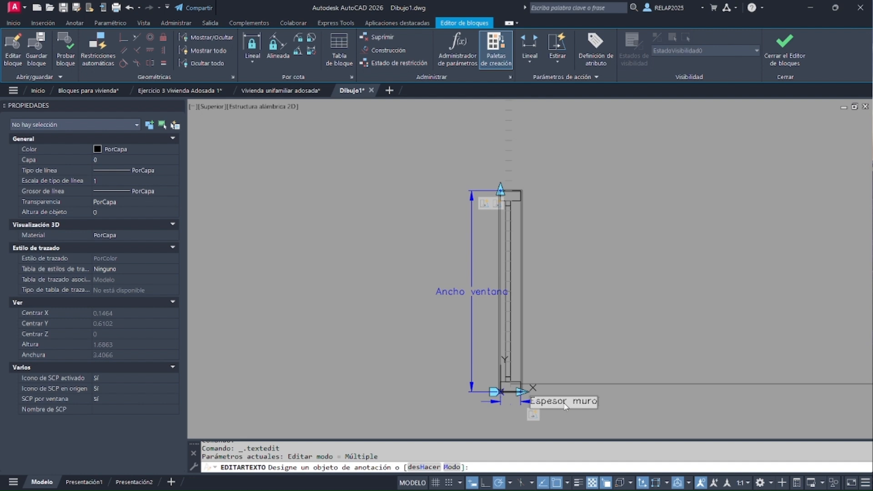
key("Return")
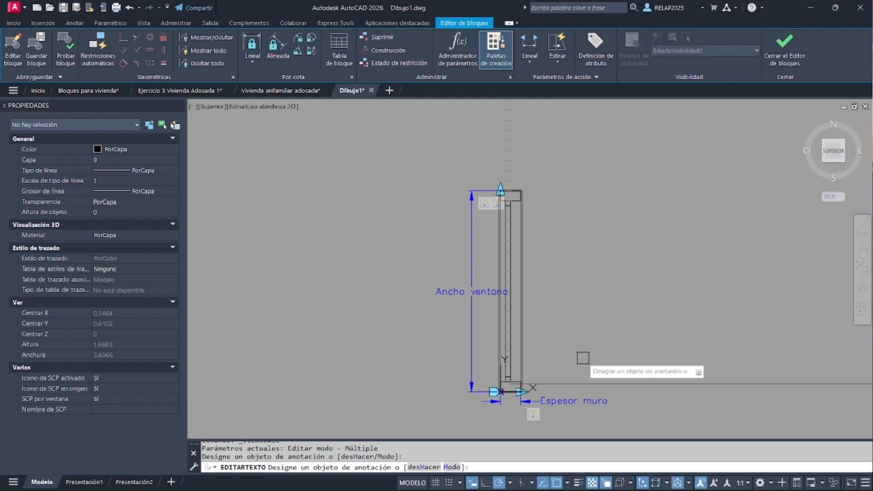
left_click(792, 53)
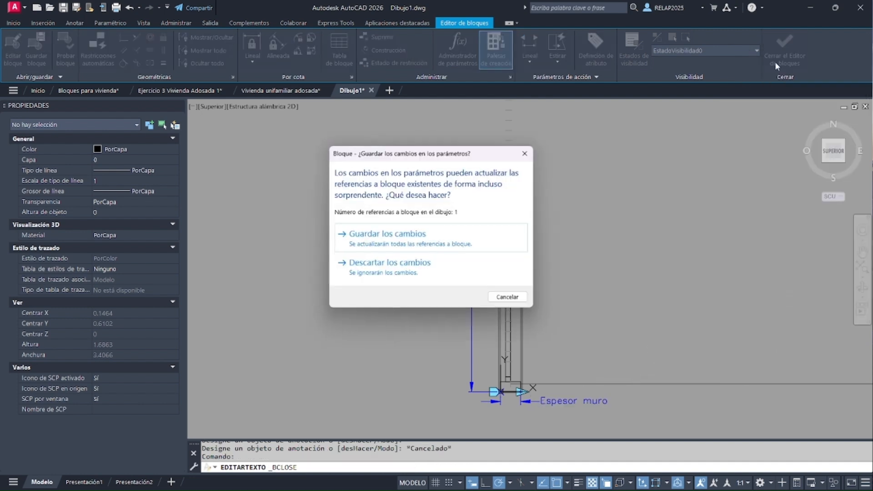
left_click(398, 237)
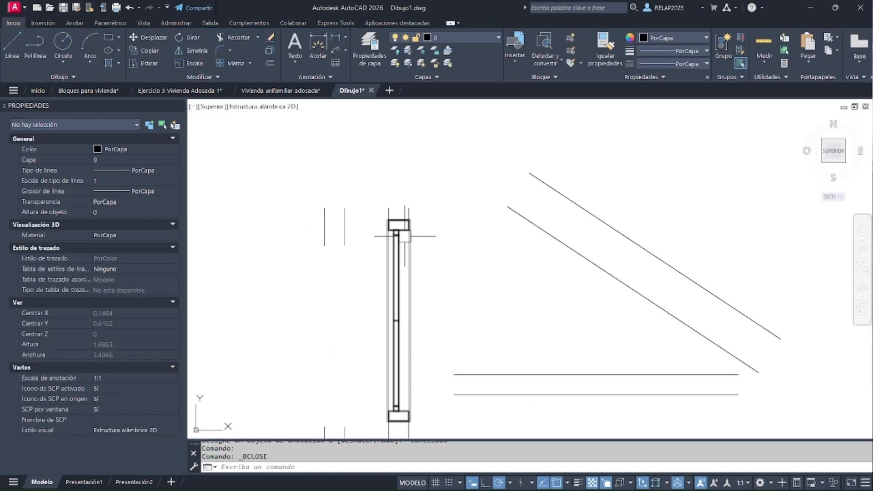
Test the length increments on the window placed in the vertical wall by stretching its Ancho ventana to 0.4 and 0.8 m
scroll(456, 250, "down", 2)
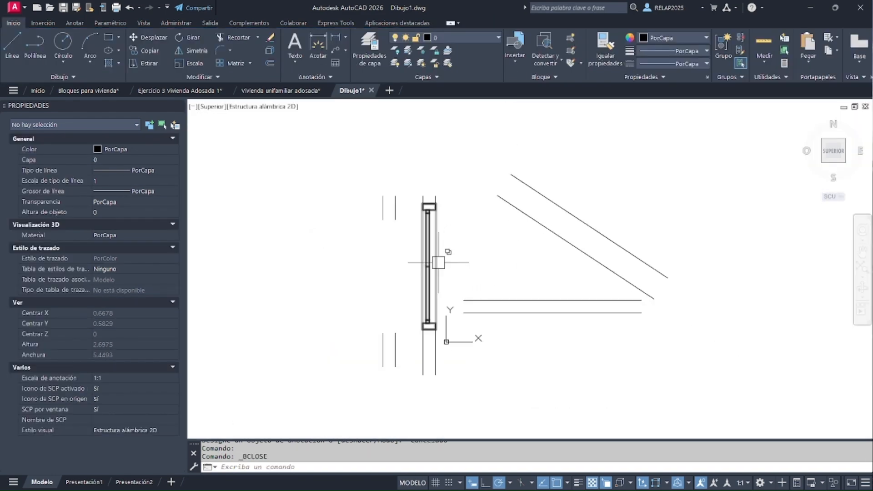
left_click(438, 249)
left_click(424, 201)
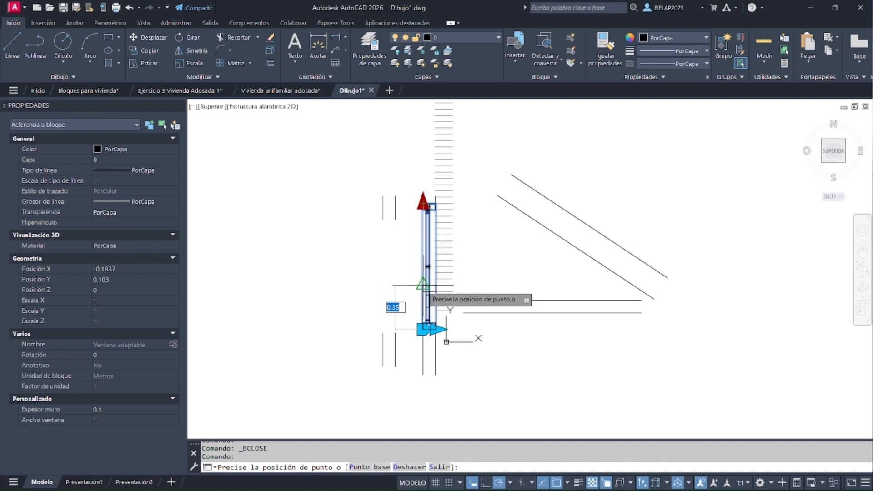
scroll(427, 287, "up", 2)
left_click(422, 275)
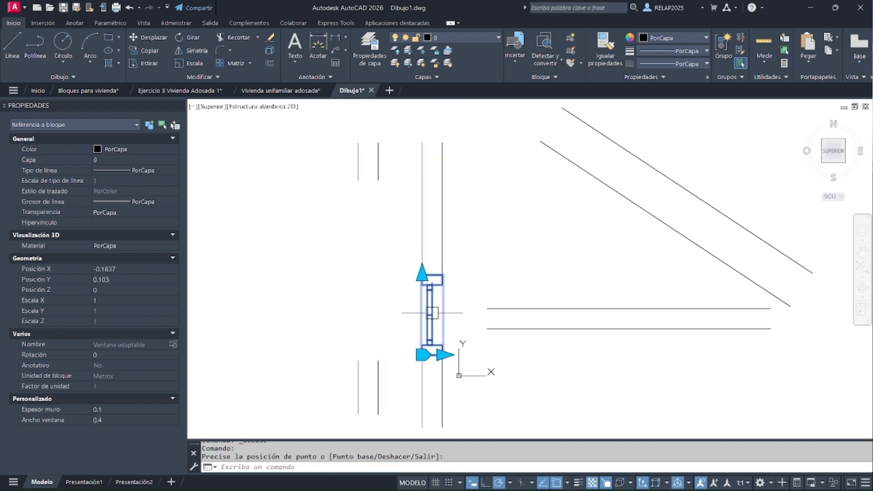
left_click(422, 273)
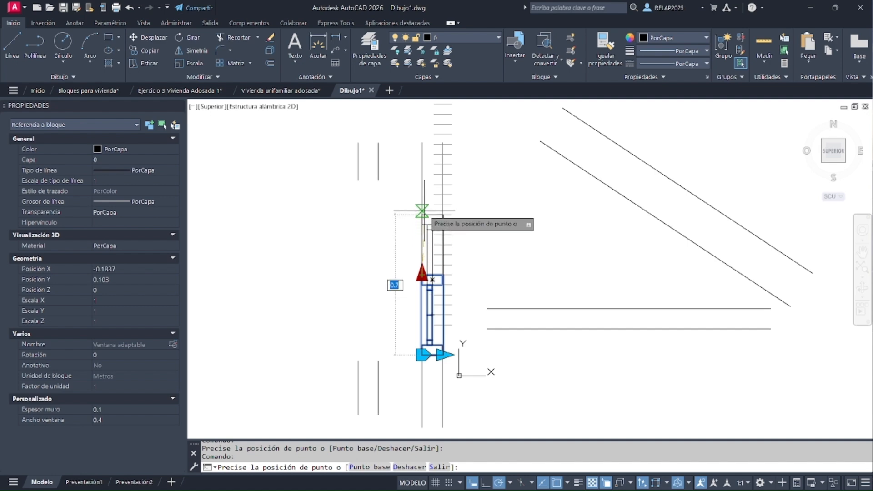
left_click(422, 199)
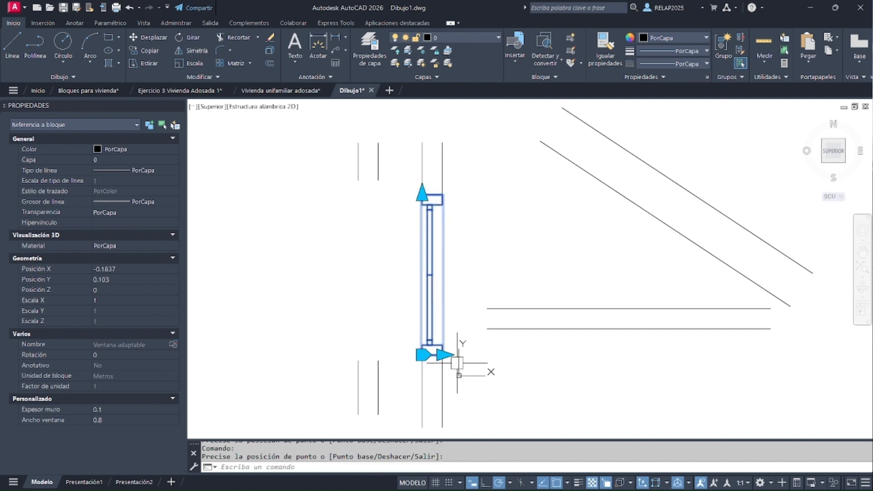
Move the window by its alignment point onto the horizontal wall, and from there onto the lower line of the diagonal wall
left_click(423, 354)
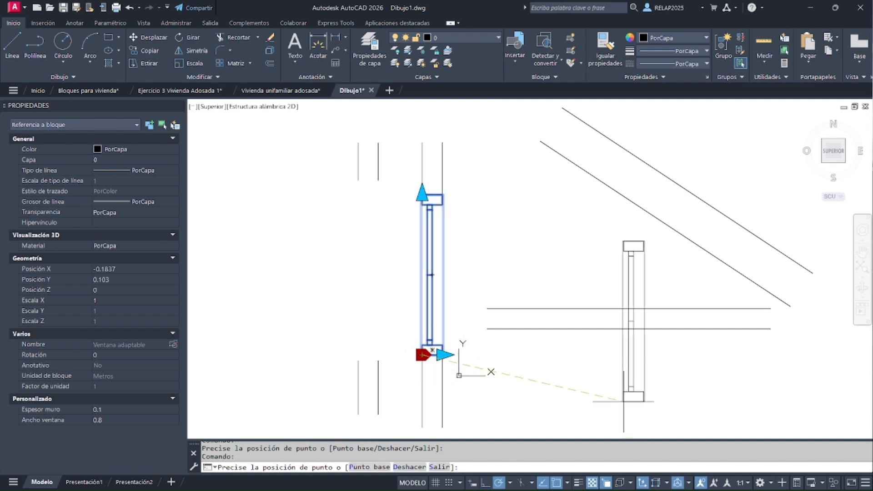
left_click(707, 332)
left_click(705, 328)
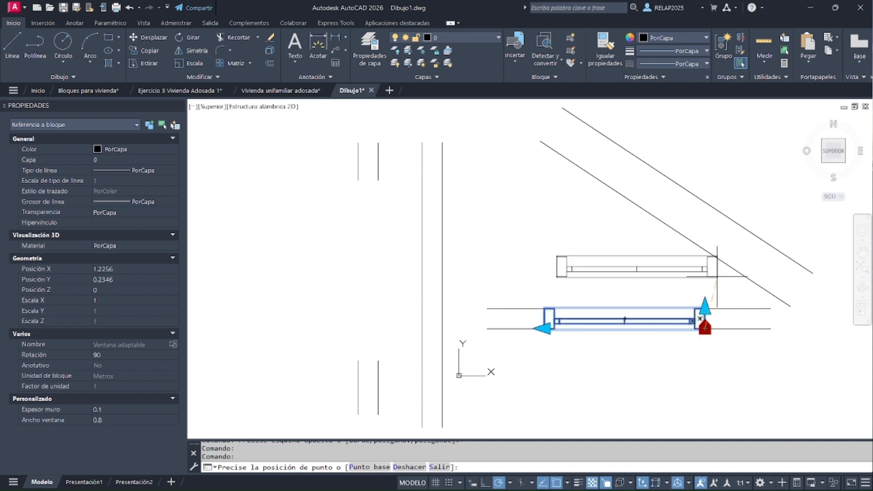
left_click(728, 265)
Stretch the window's Espesor muro to the upper line of the diagonal wall, about 0.2 m, and deselect the block
left_click(737, 248)
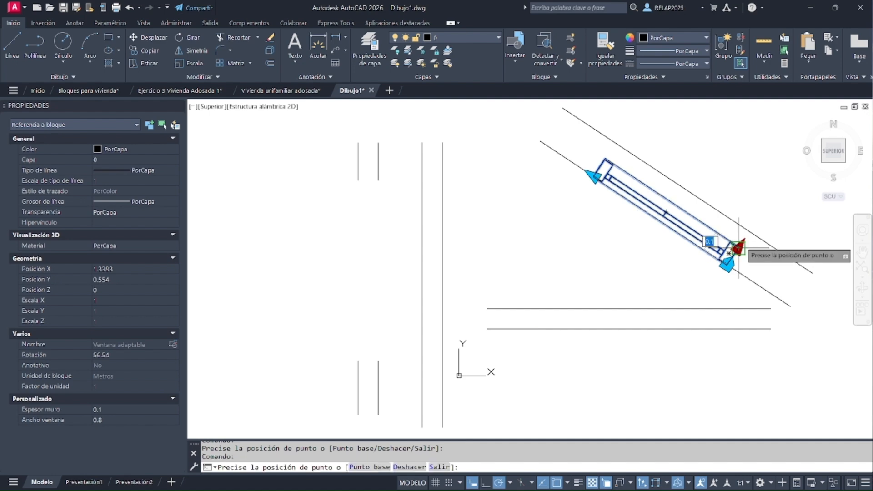
key("Escape")
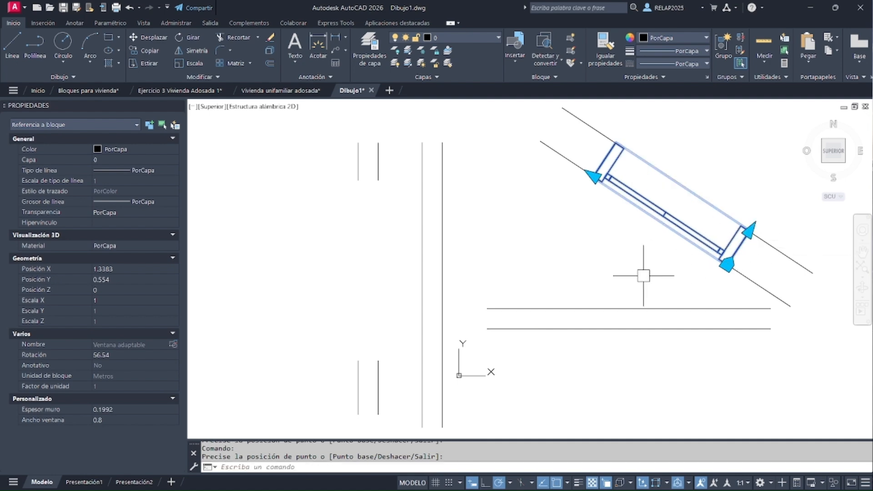
key("Escape")
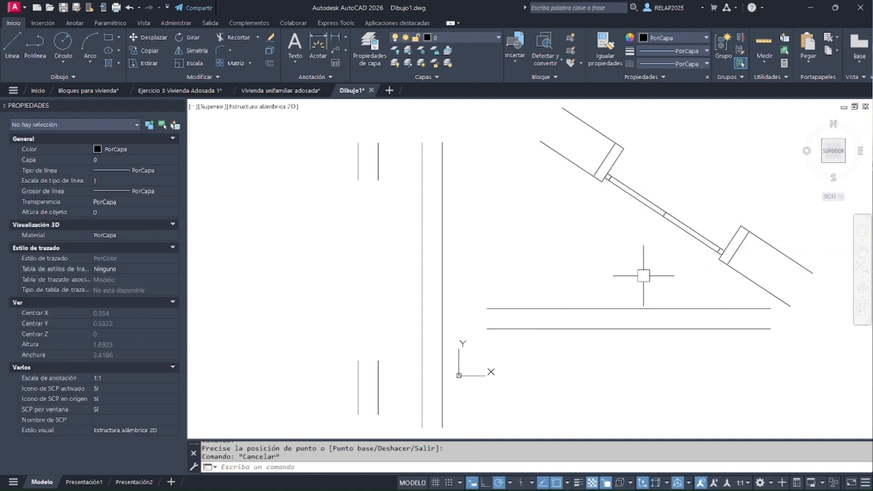